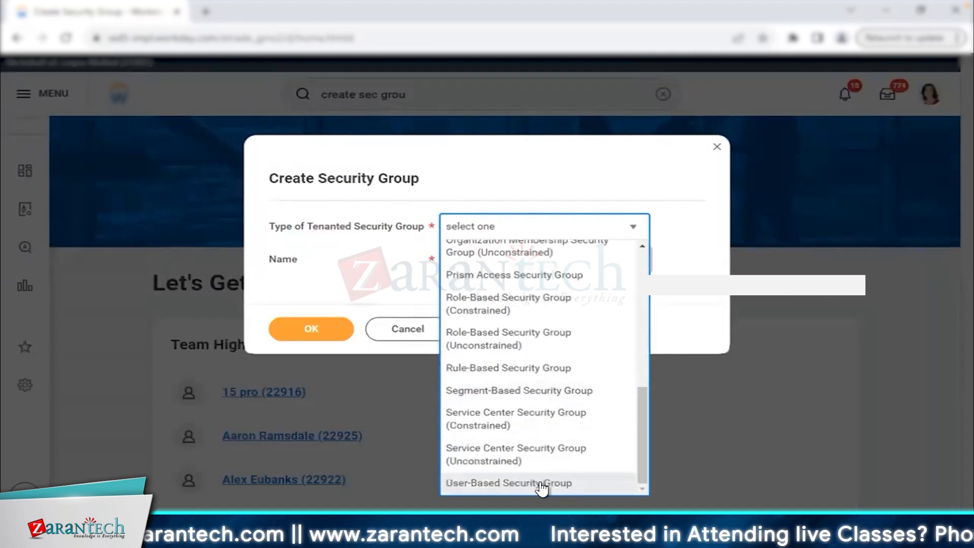
Set the new security group's type to User-Based Security Group.
{"action": "left_click", "coordinate": [557, 482]}
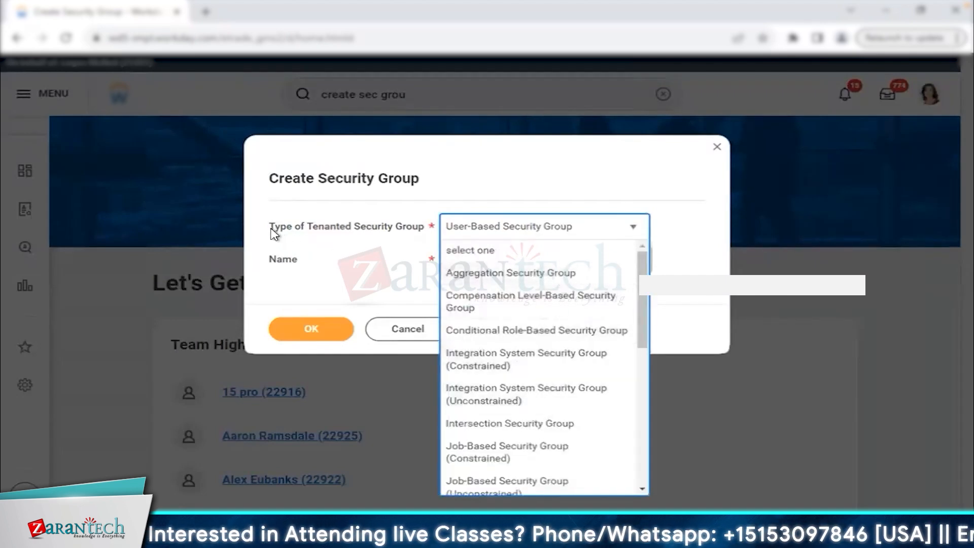
{"action": "left_click_drag", "start_coordinate": [269, 226], "coordinate": [424, 230]}
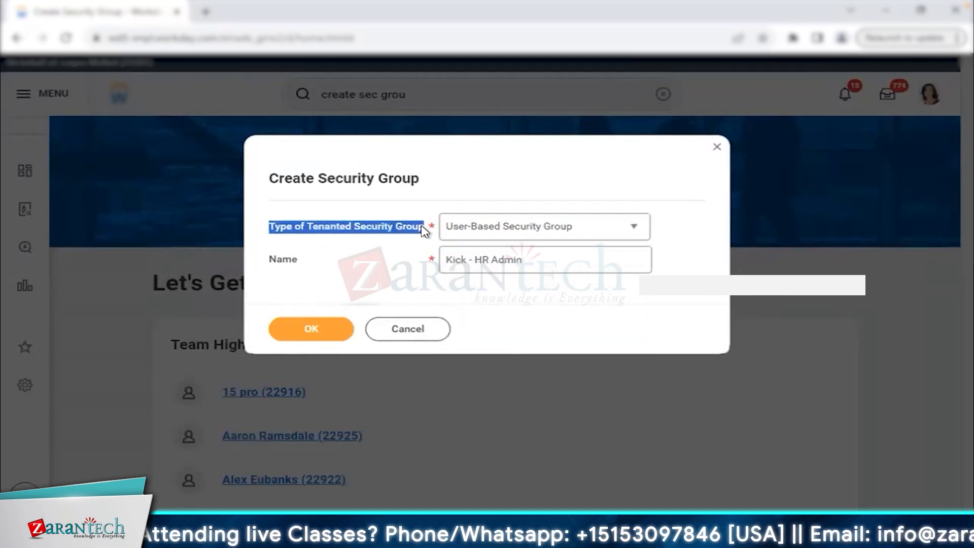
{"action": "left_click", "coordinate": [558, 226]}
{"action": "scroll", "coordinate": [542, 416], "scroll_direction": "down", "scroll_amount": 10}
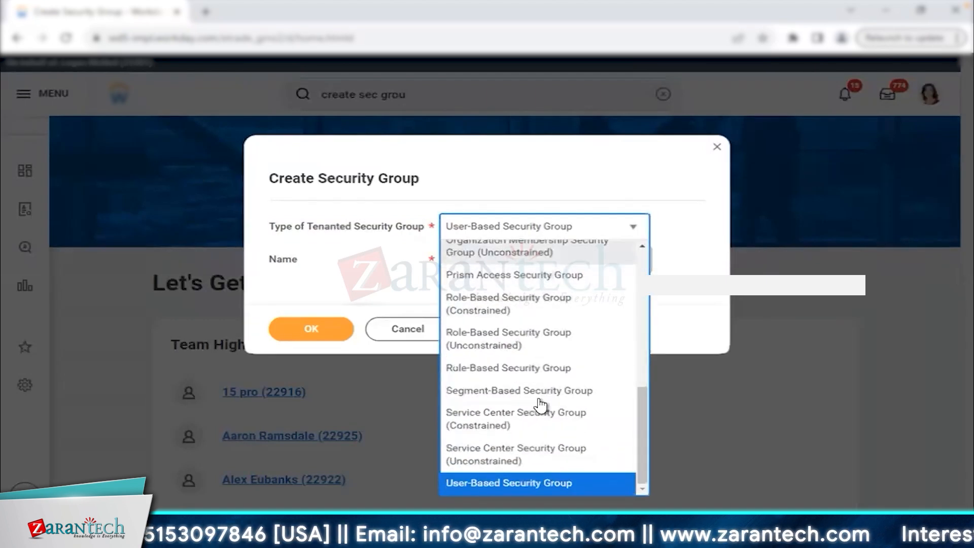
{"action": "left_click", "coordinate": [539, 483]}
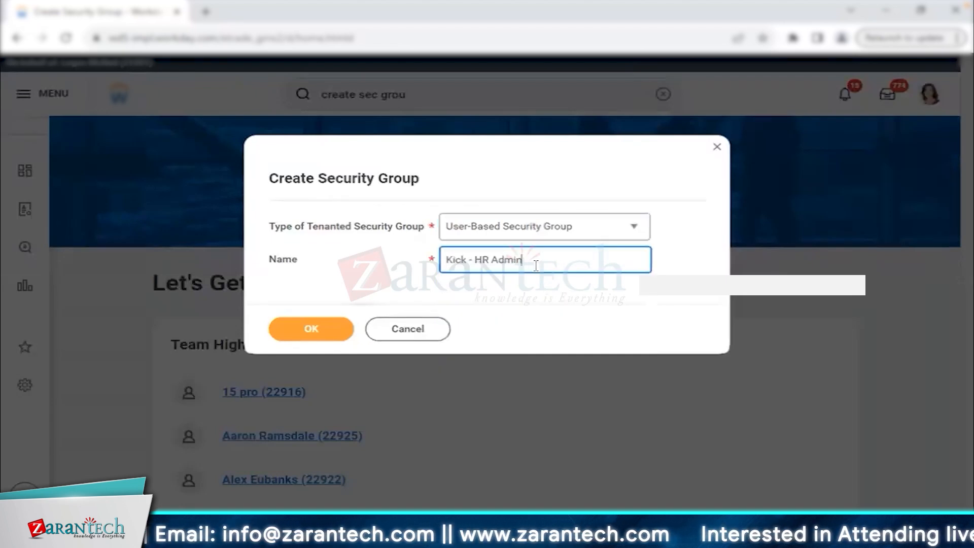
Correct the group name to 'Kicks - HR Administrator' and create the group.
{"action": "double_click", "coordinate": [453, 261]}
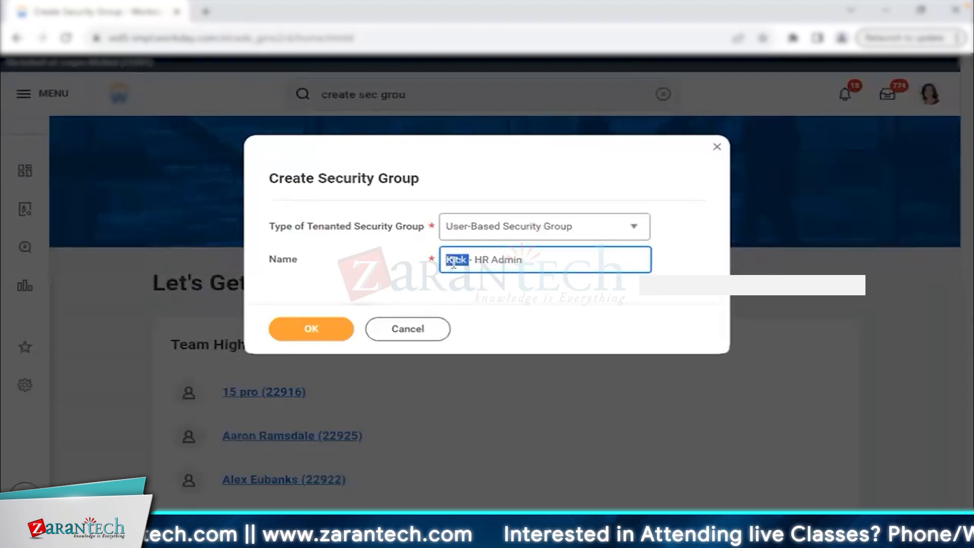
{"action": "left_click", "coordinate": [534, 258]}
{"action": "type", "text": "istrator"}
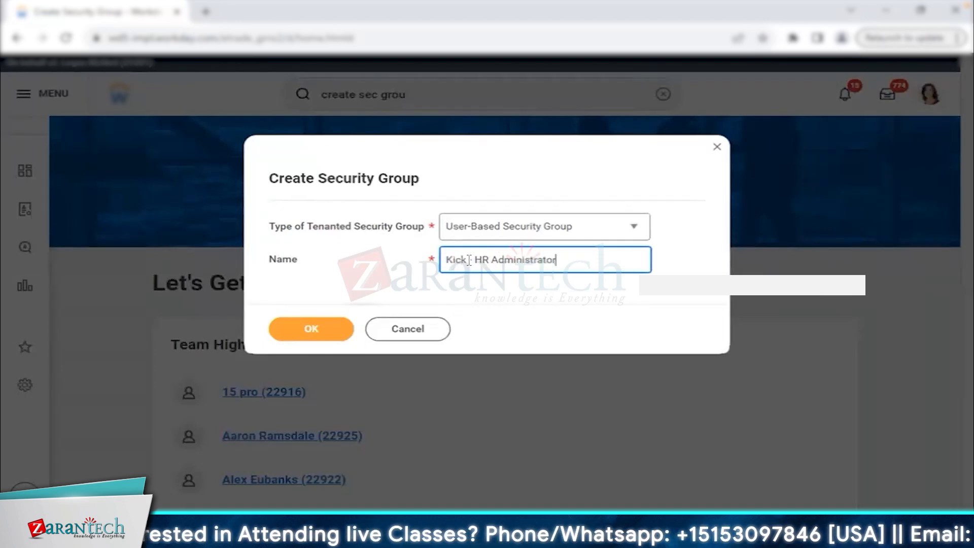
{"action": "type", "text": "s"}
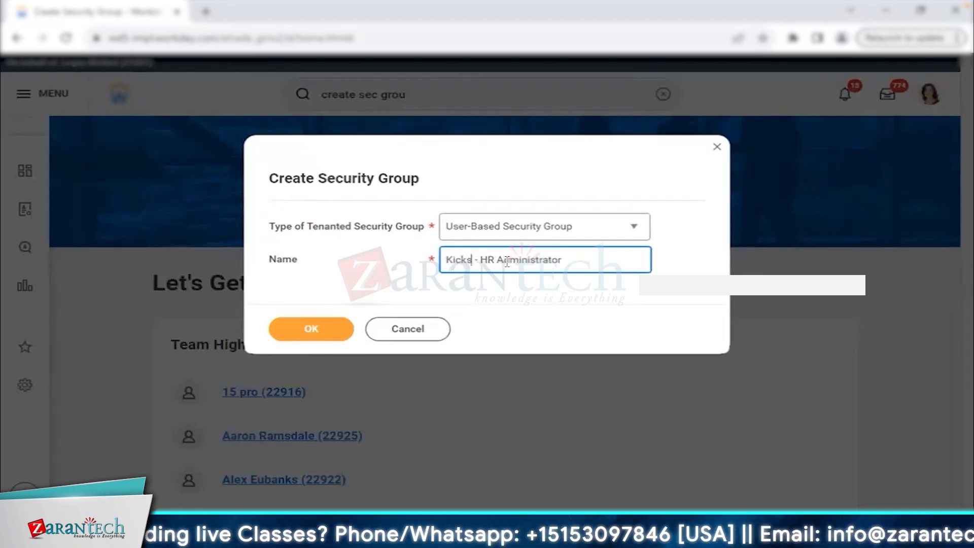
{"action": "left_click", "coordinate": [336, 328]}
{"action": "mouse_move", "coordinate": [31, 324]}
{"action": "left_mouse_down"}
{"action": "mouse_move", "coordinate": [136, 333]}
{"action": "mouse_move", "coordinate": [32, 334]}
{"action": "left_mouse_up"}
{"action": "left_click", "coordinate": [181, 329]}
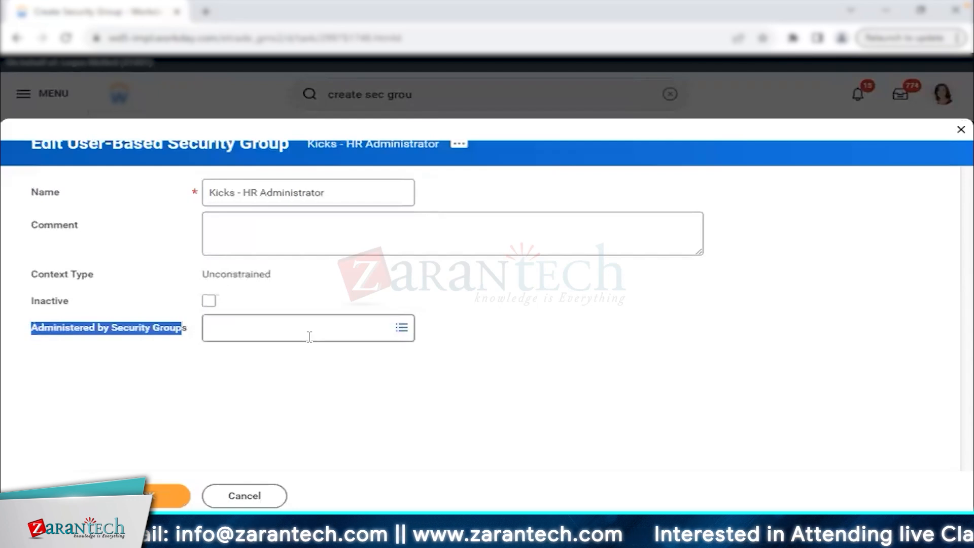
Search 'security adminis' and preview the Security Administrator group's type, description and Unconstrained context.
{"action": "left_click", "coordinate": [309, 334]}
{"action": "type", "text": "se"}
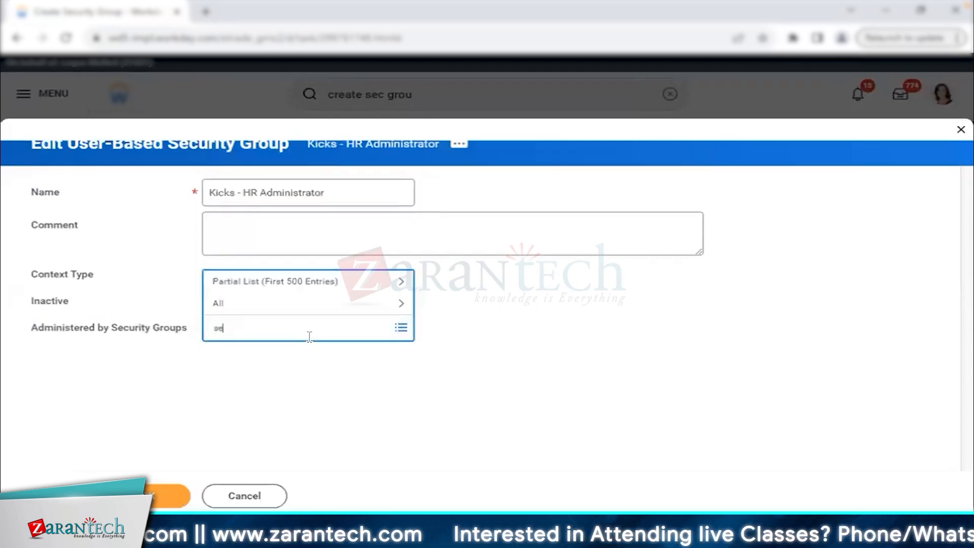
{"action": "type", "text": "curity adminis"}
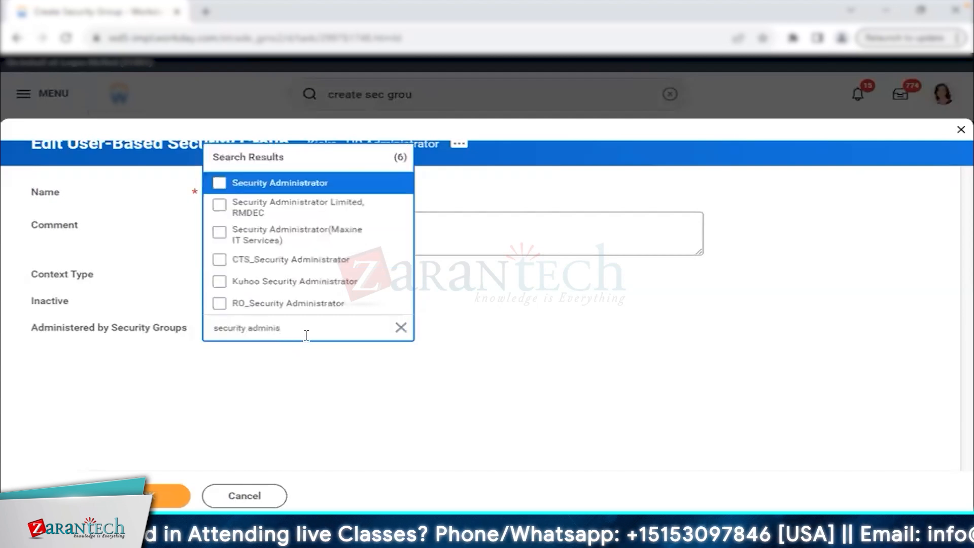
{"action": "left_click", "coordinate": [394, 186]}
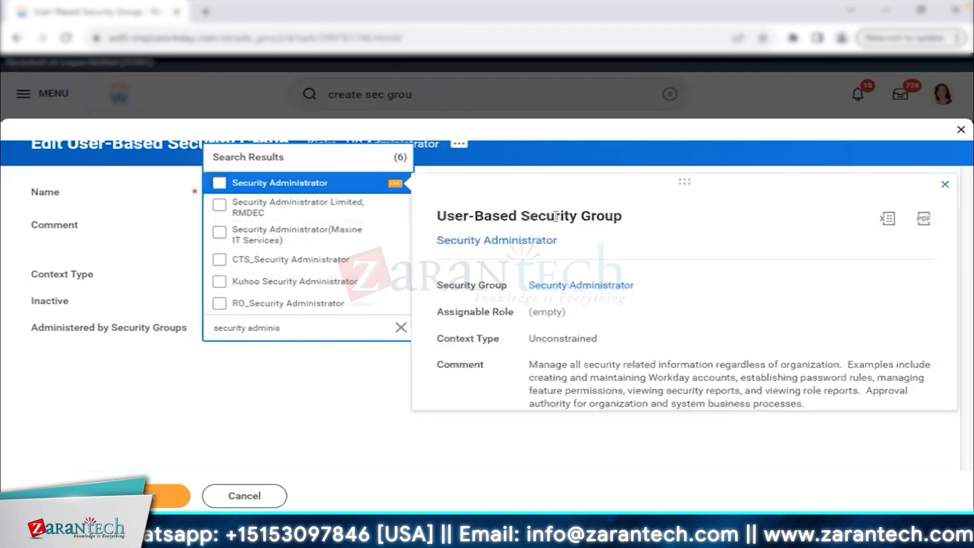
{"action": "left_click_drag", "start_coordinate": [438, 216], "coordinate": [573, 219]}
{"action": "left_click_drag", "start_coordinate": [528, 366], "coordinate": [932, 371]}
{"action": "left_click_drag", "start_coordinate": [550, 378], "coordinate": [870, 385]}
{"action": "left_click_drag", "start_coordinate": [537, 391], "coordinate": [844, 396]}
{"action": "left_click_drag", "start_coordinate": [541, 405], "coordinate": [811, 407]}
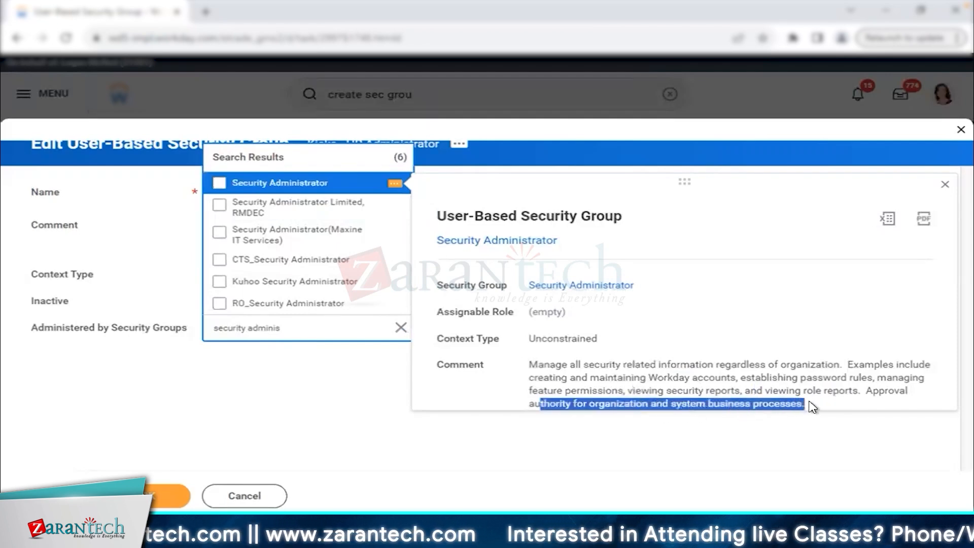
{"action": "double_click", "coordinate": [567, 344]}
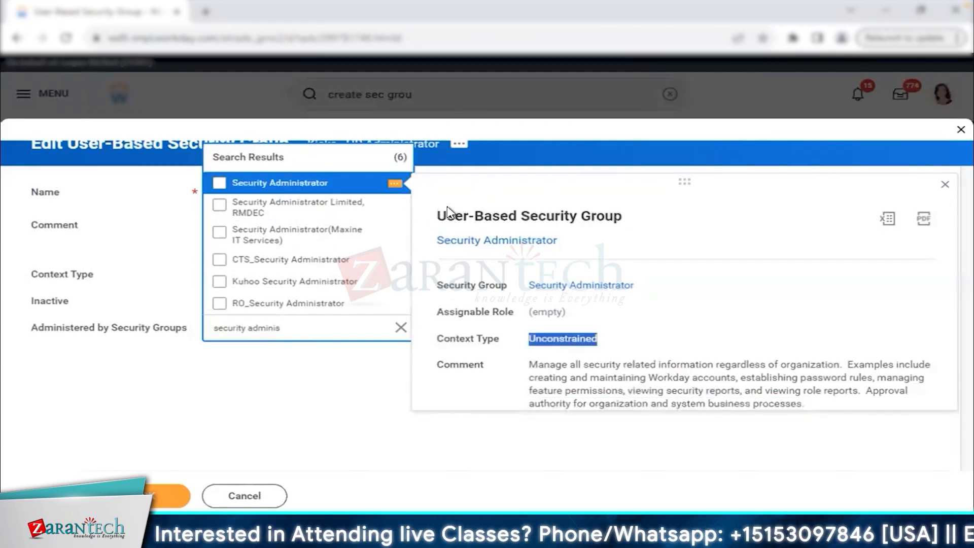
{"action": "left_click_drag", "start_coordinate": [437, 215], "coordinate": [629, 215]}
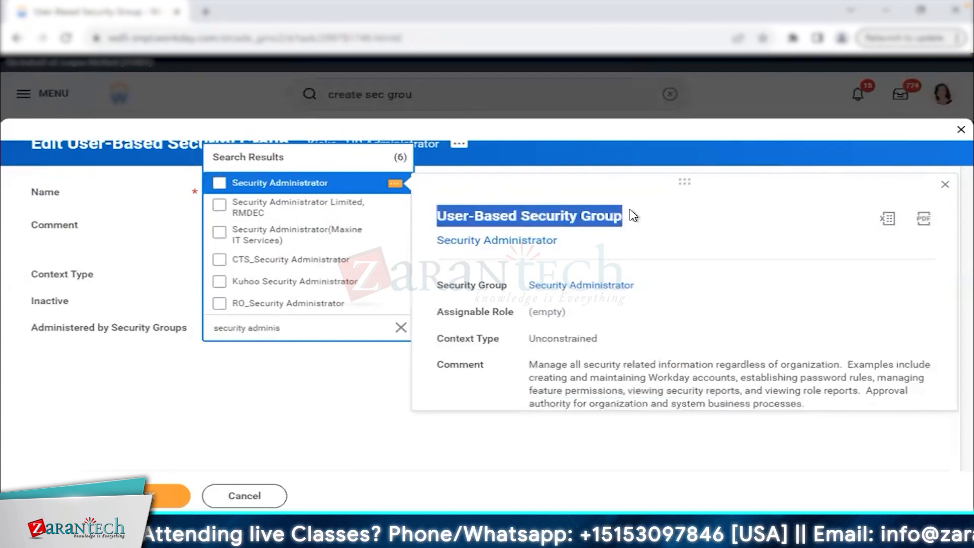
{"action": "double_click", "coordinate": [572, 342]}
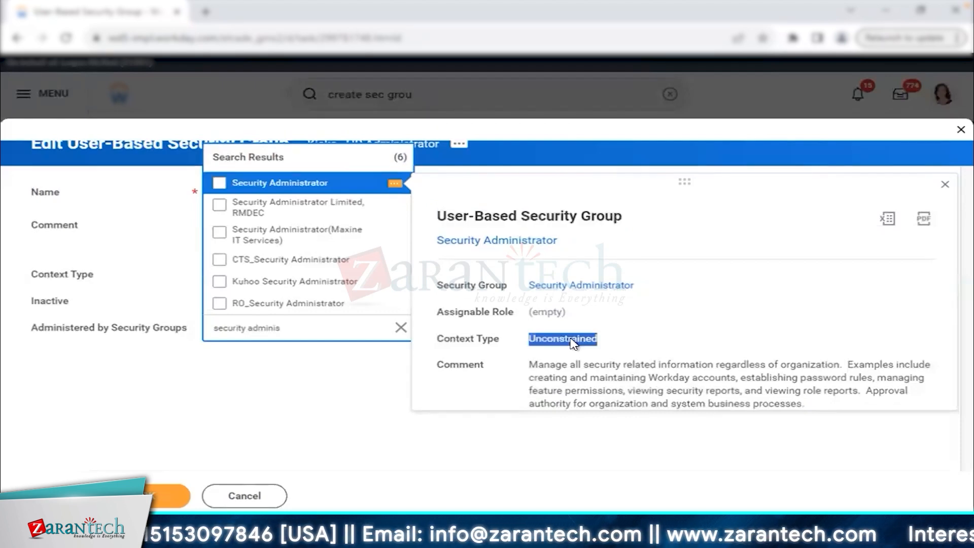
Select Security Administrator as the administering group and submit.
{"action": "left_click", "coordinate": [284, 183]}
{"action": "left_click", "coordinate": [325, 392]}
{"action": "left_click", "coordinate": [340, 199]}
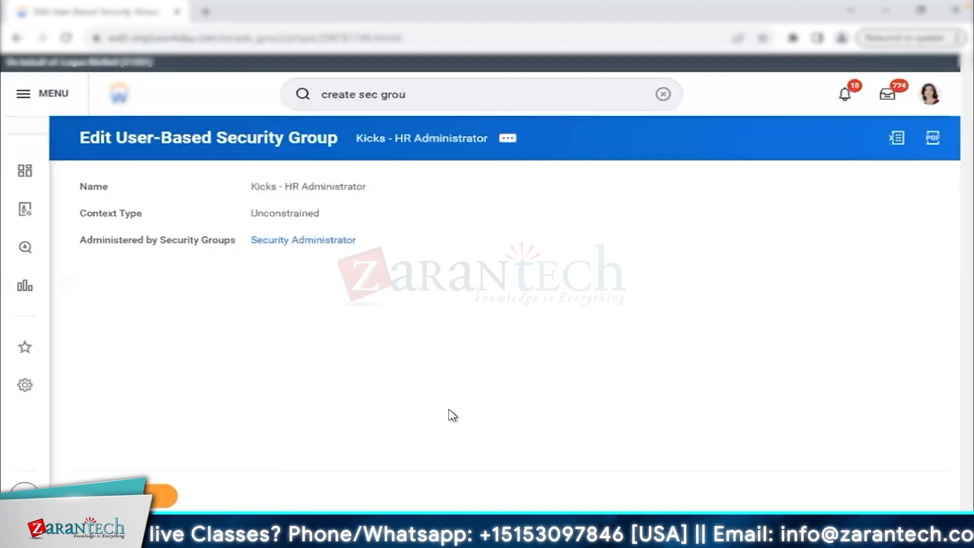
From the saved group's view page, start Assign Users via its related actions.
{"action": "left_click", "coordinate": [419, 147]}
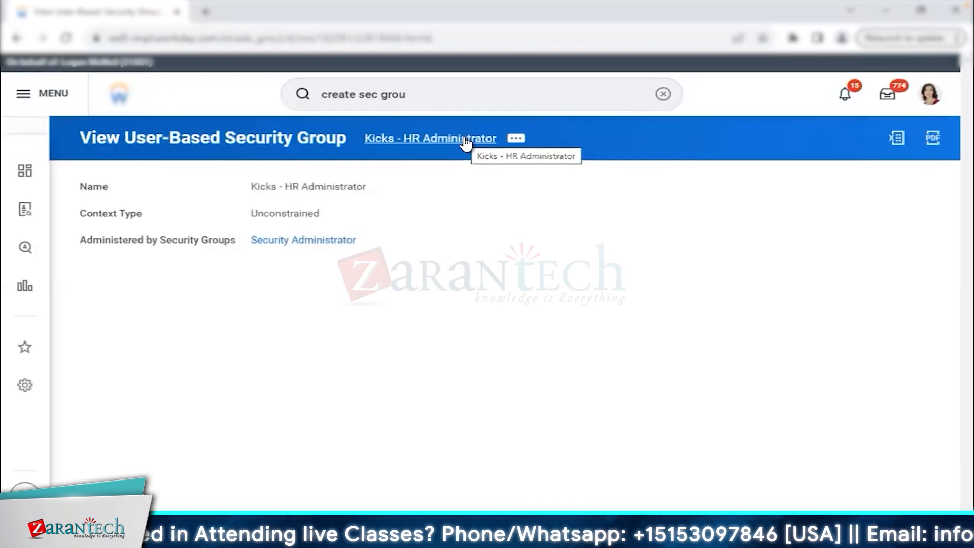
{"action": "left_click", "coordinate": [516, 139]}
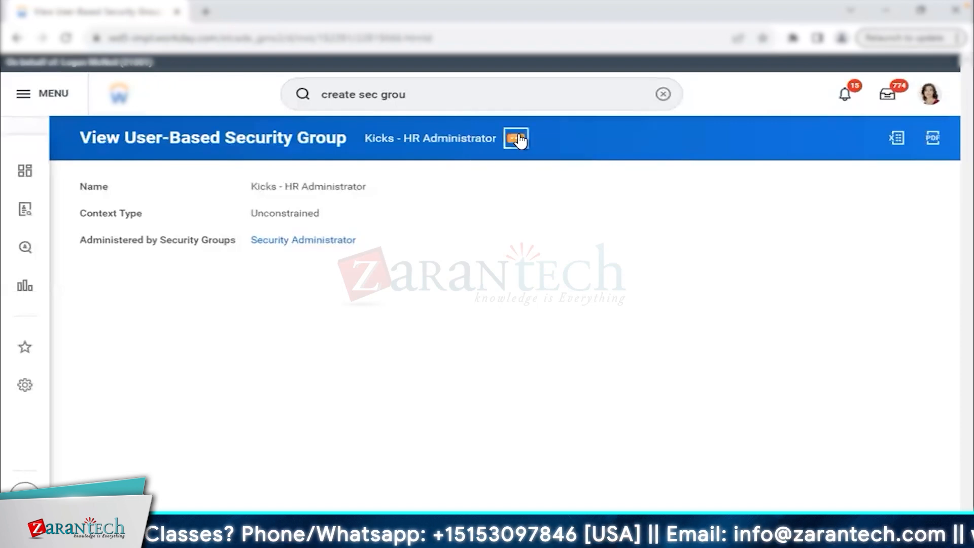
{"action": "mouse_move", "coordinate": [143, 191]}
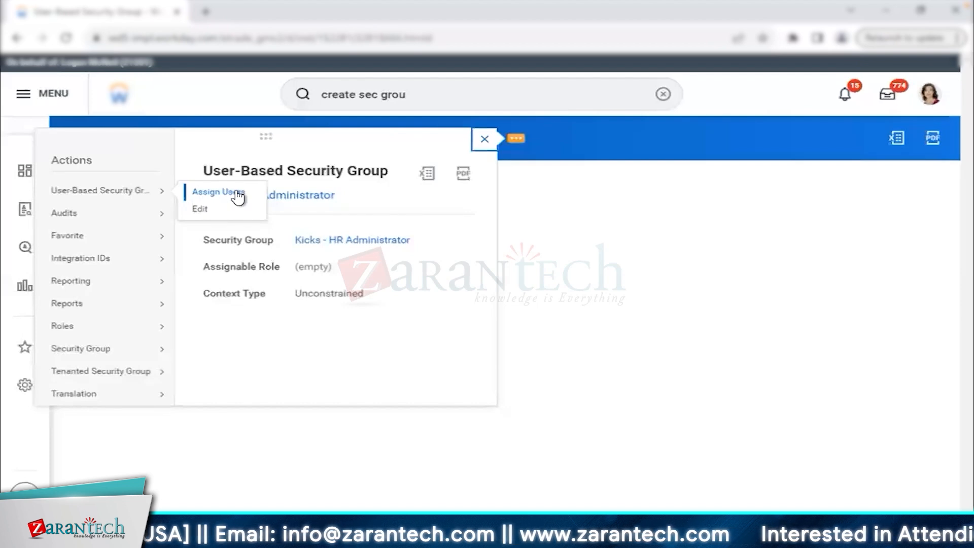
{"action": "left_click", "coordinate": [218, 193]}
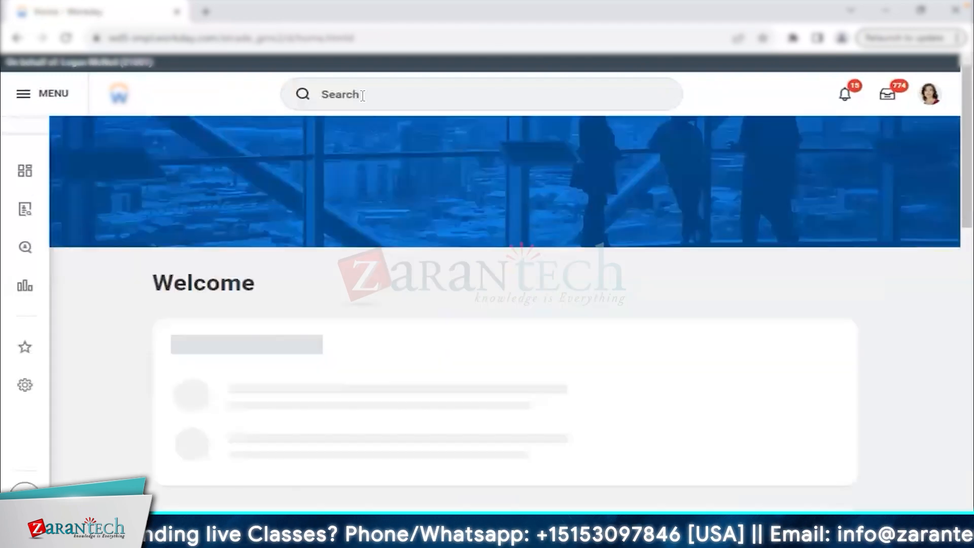
Run View Security Group for Kicks - HR Administrator.
{"action": "left_click", "coordinate": [363, 95]}
{"action": "type", "text": "v"}
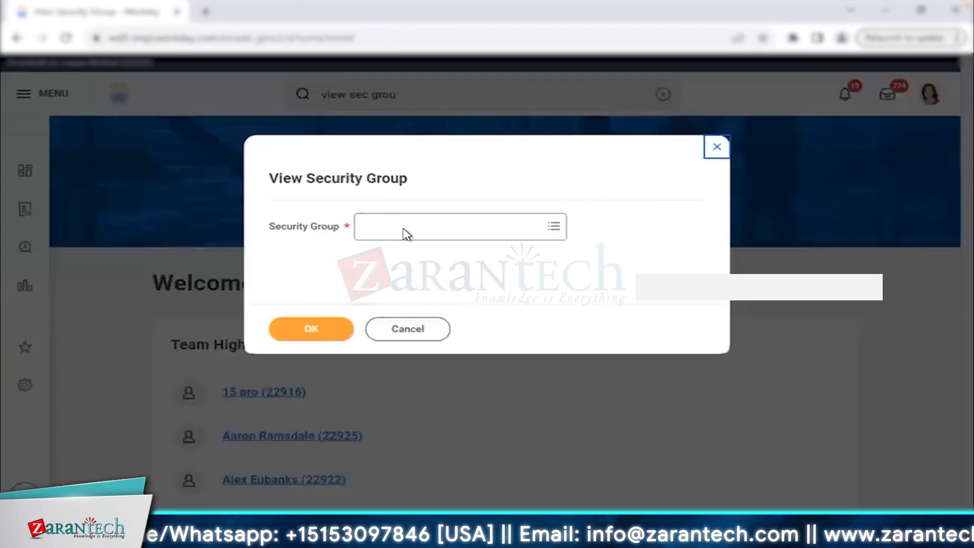
{"action": "left_click", "coordinate": [405, 222]}
{"action": "type", "text": "kicks"}
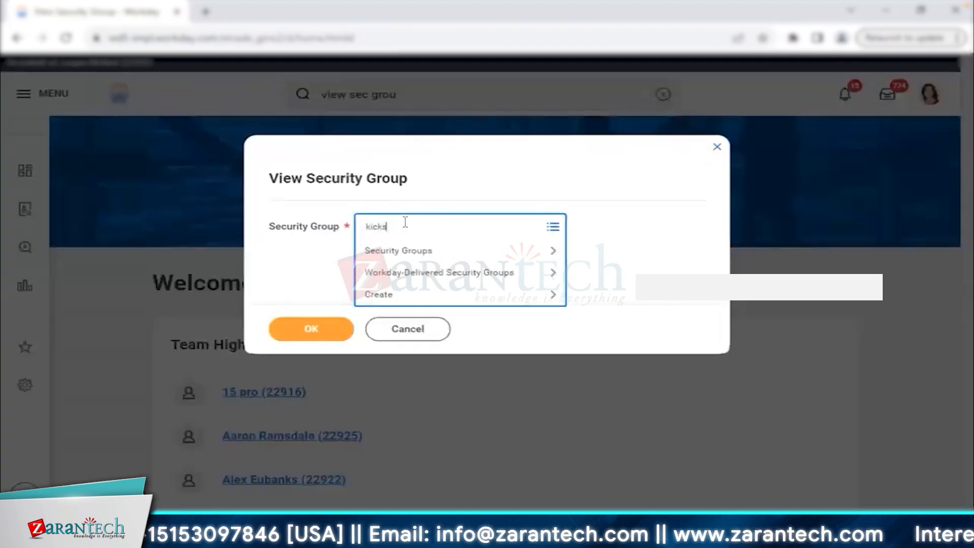
{"action": "key", "text": "Return"}
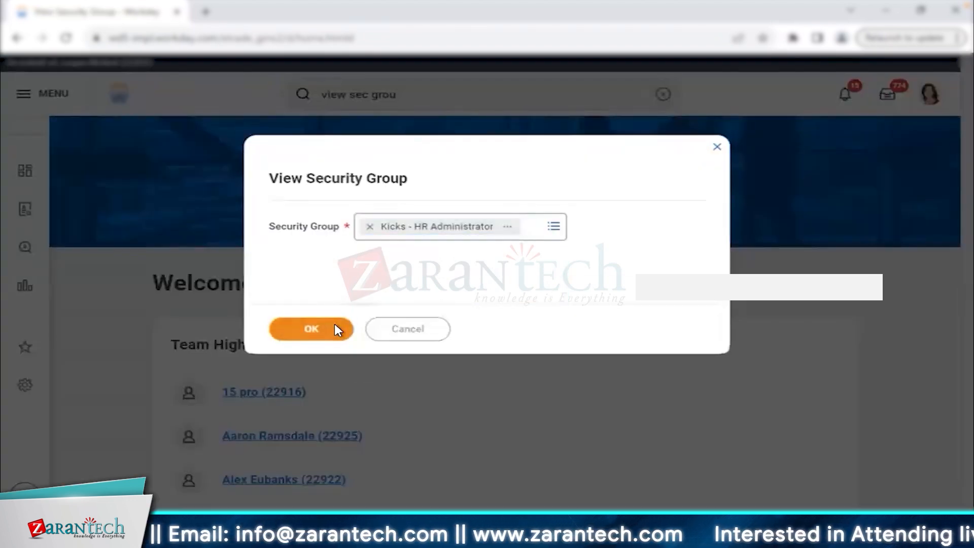
{"action": "left_click", "coordinate": [334, 327]}
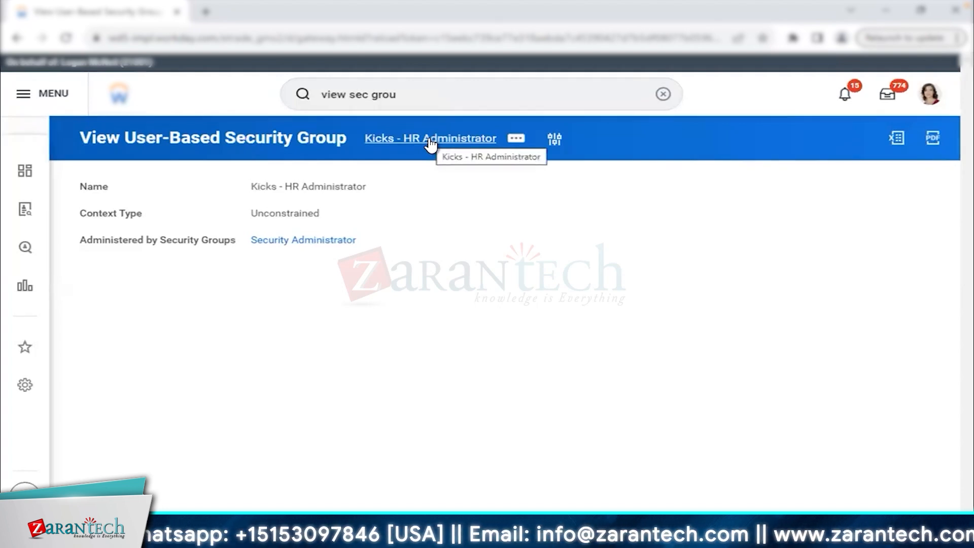
Run Domain Security Policies for Functional Area with Contact Information selected.
{"action": "left_click", "coordinate": [425, 87]}
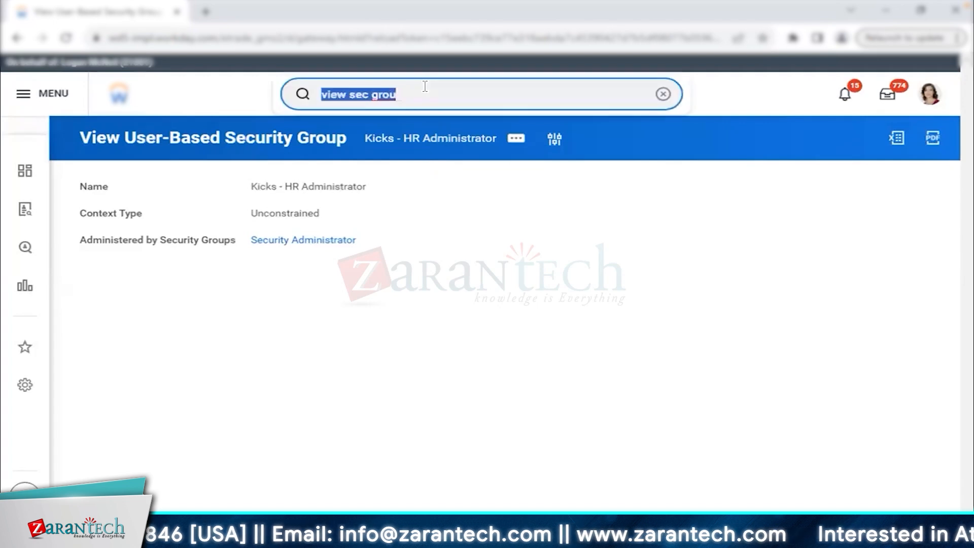
{"action": "type", "text": "dom"}
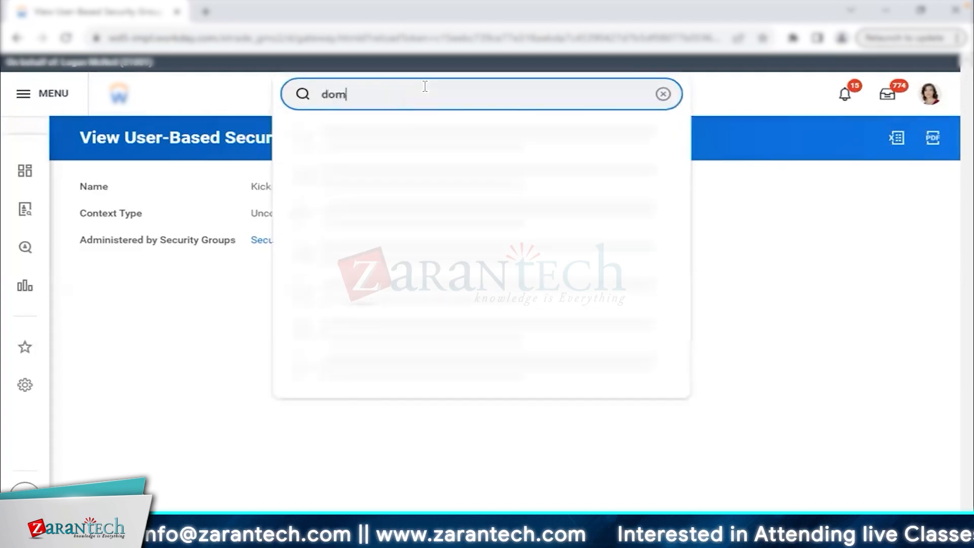
{"action": "type", "text": "ain fun"}
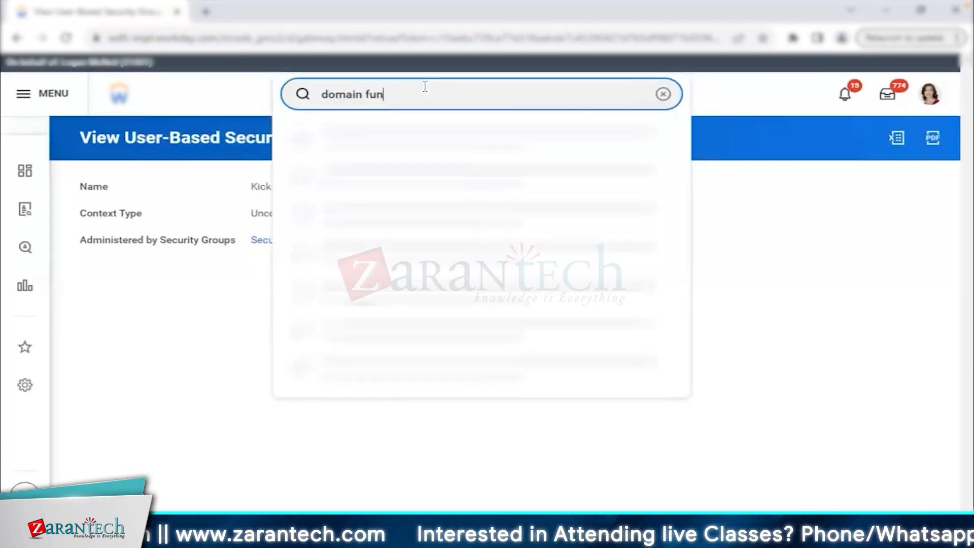
{"action": "type", "text": "c area"}
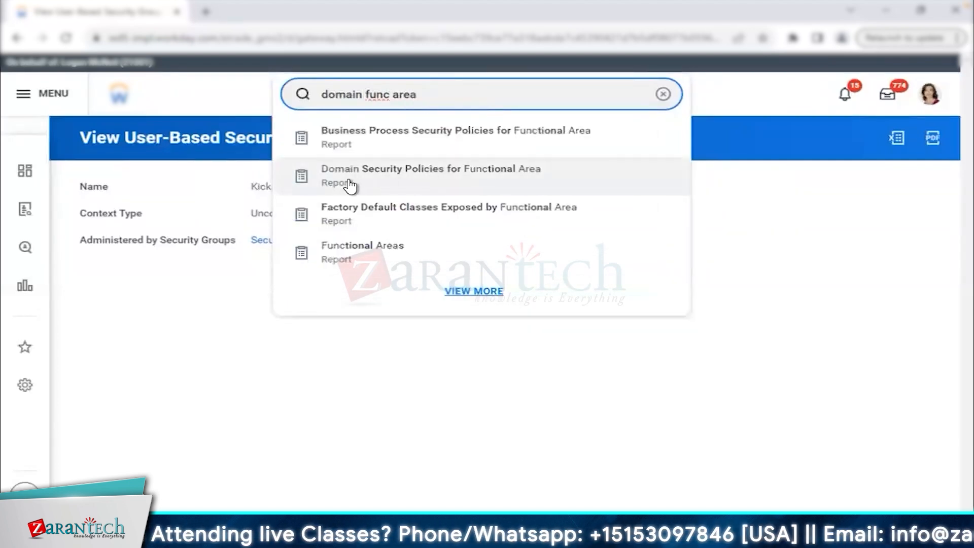
{"action": "left_click", "coordinate": [436, 175]}
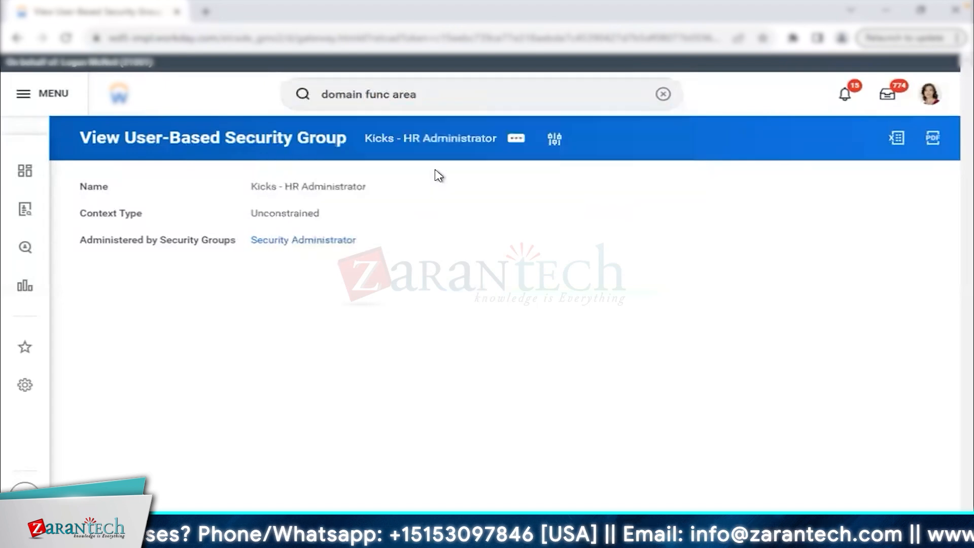
{"action": "left_click", "coordinate": [427, 229]}
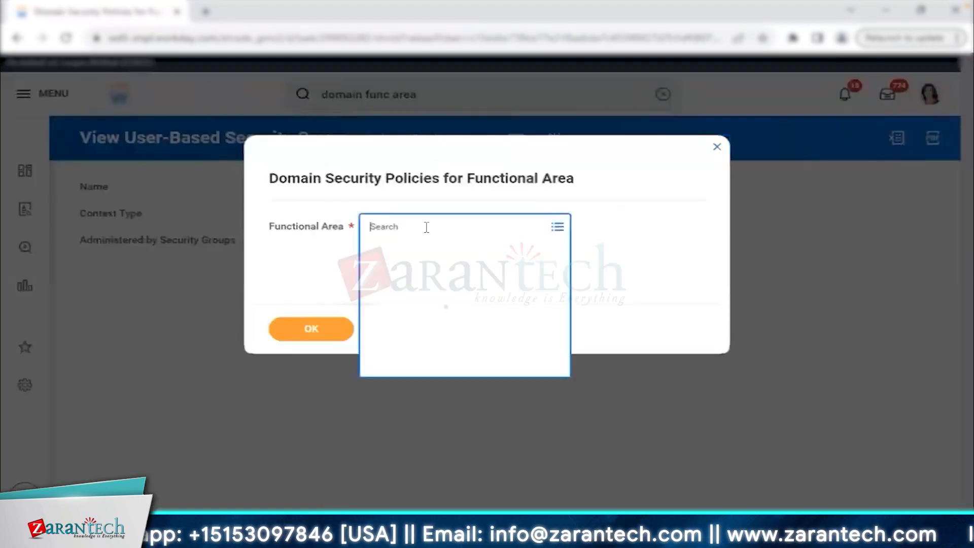
{"action": "type", "text": "cor"}
{"action": "type", "text": "tact"}
{"action": "key", "text": "Return"}
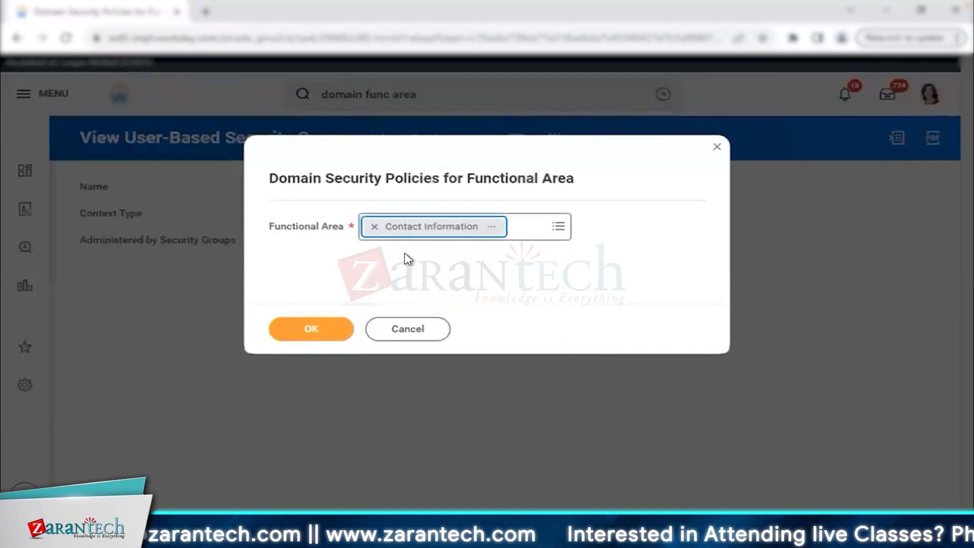
{"action": "left_click", "coordinate": [319, 341]}
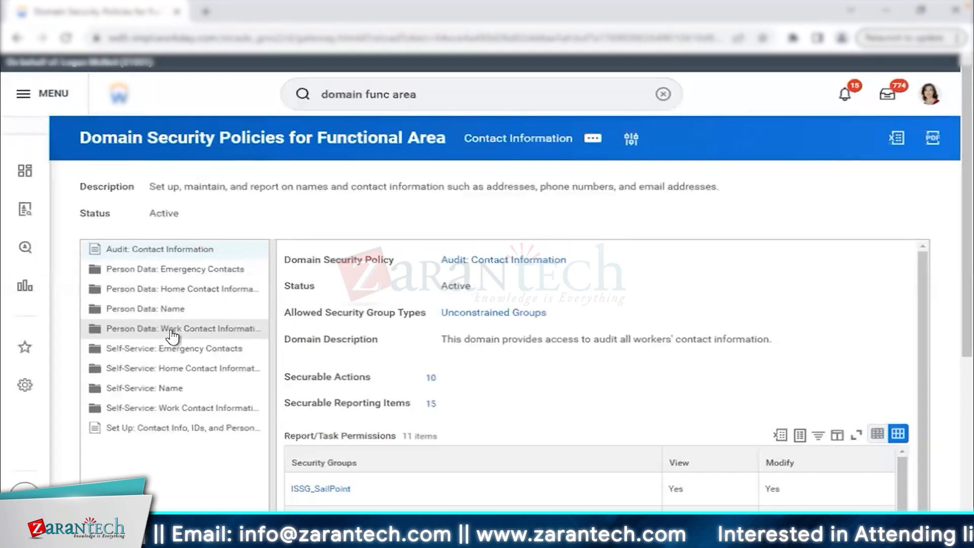
Browse Person Data: Emergency Contacts and its Home Address and Work Address child policies.
{"action": "left_click", "coordinate": [184, 274]}
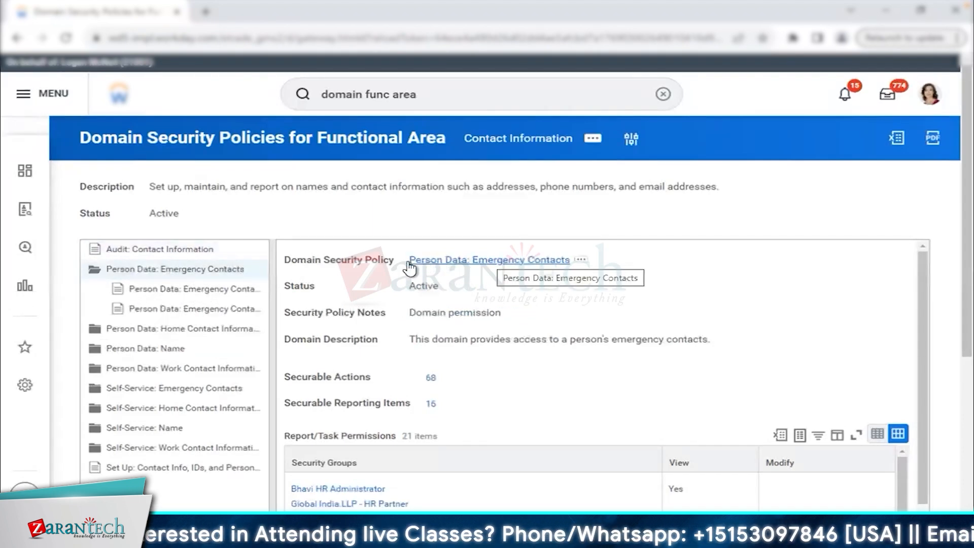
{"action": "left_click_drag", "start_coordinate": [409, 259], "coordinate": [568, 260]}
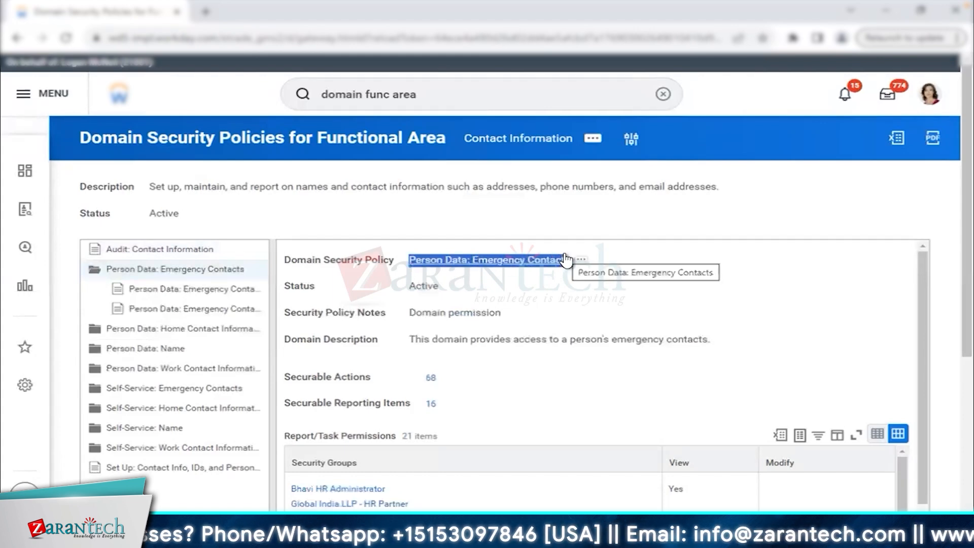
{"action": "left_click", "coordinate": [206, 291]}
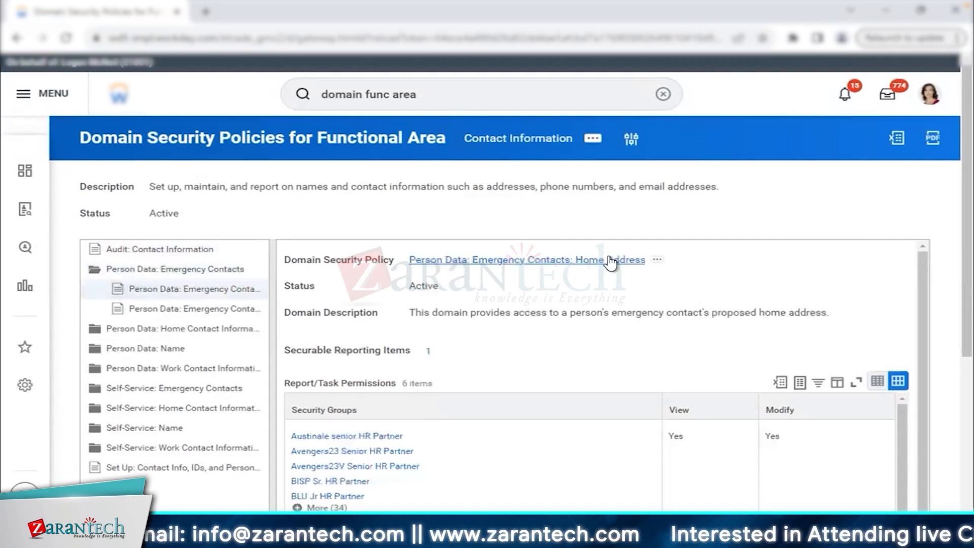
{"action": "left_click", "coordinate": [192, 313]}
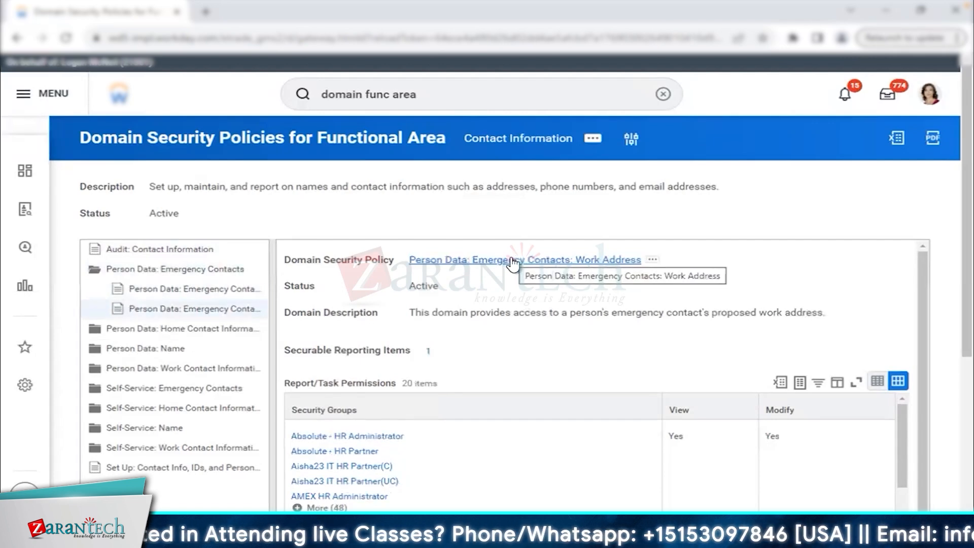
{"action": "left_click", "coordinate": [214, 270]}
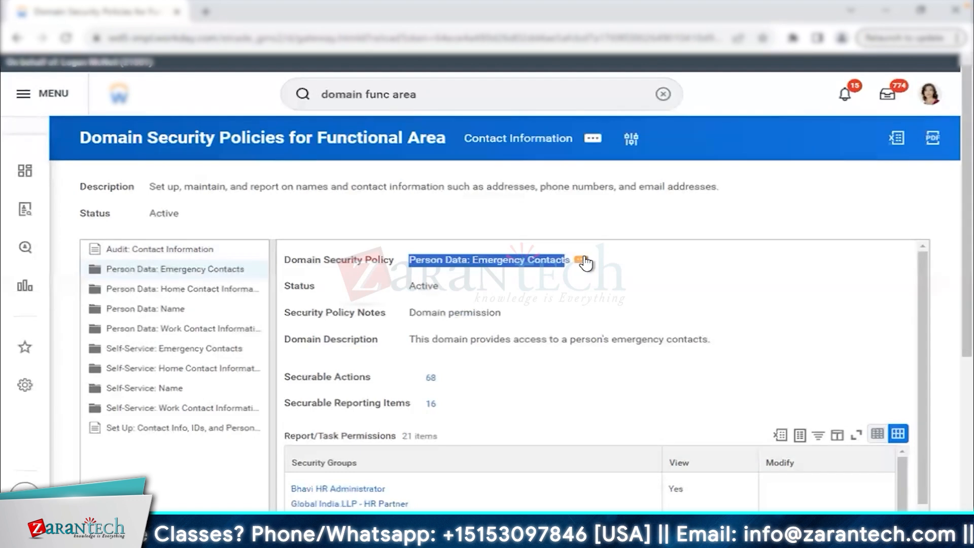
Open Edit Permissions for the Emergency Contacts policy in a new tab.
{"action": "left_click", "coordinate": [584, 262]}
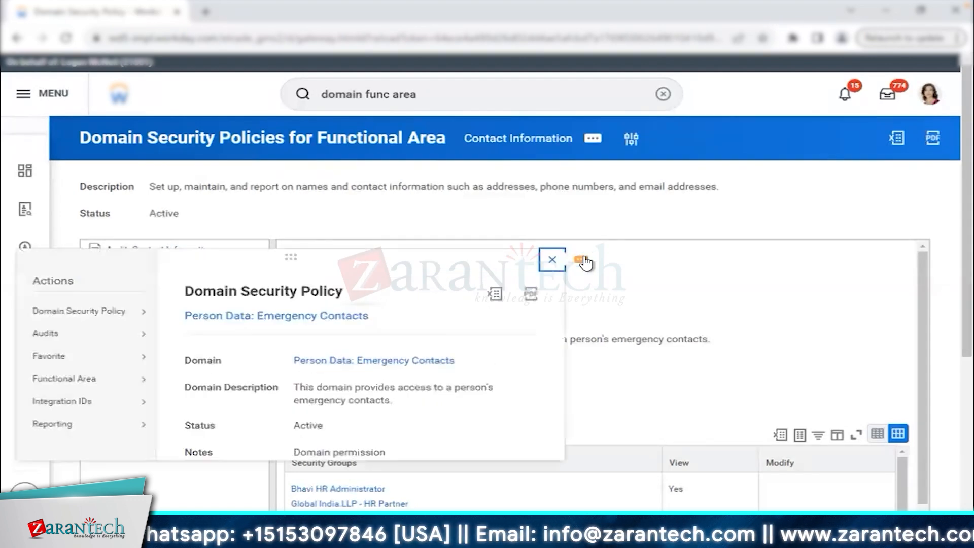
{"action": "mouse_move", "coordinate": [113, 311]}
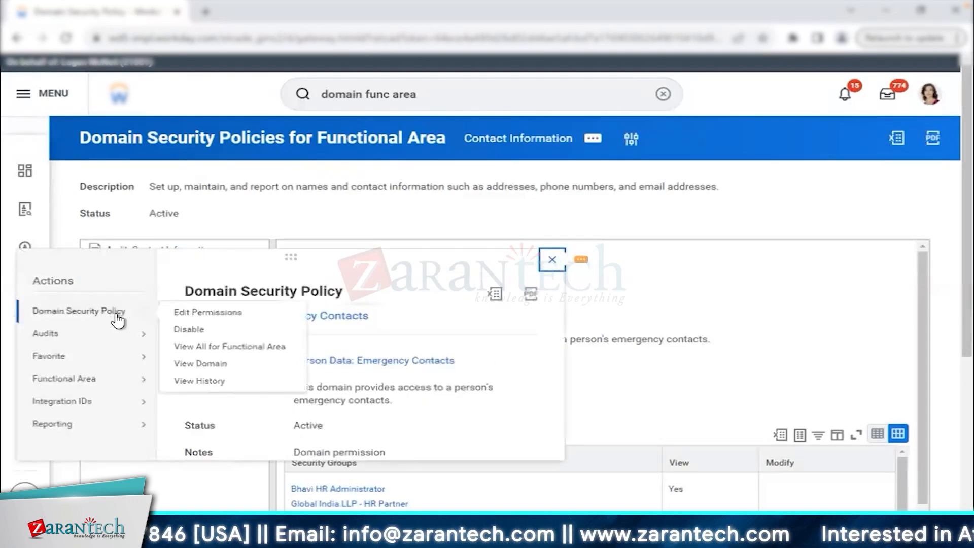
{"action": "right_click", "coordinate": [253, 329]}
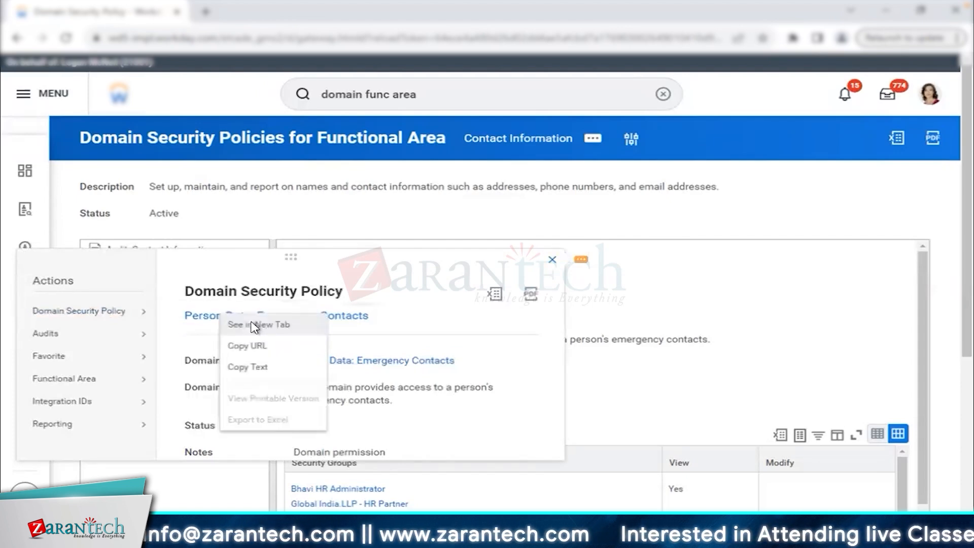
{"action": "left_click", "coordinate": [253, 324]}
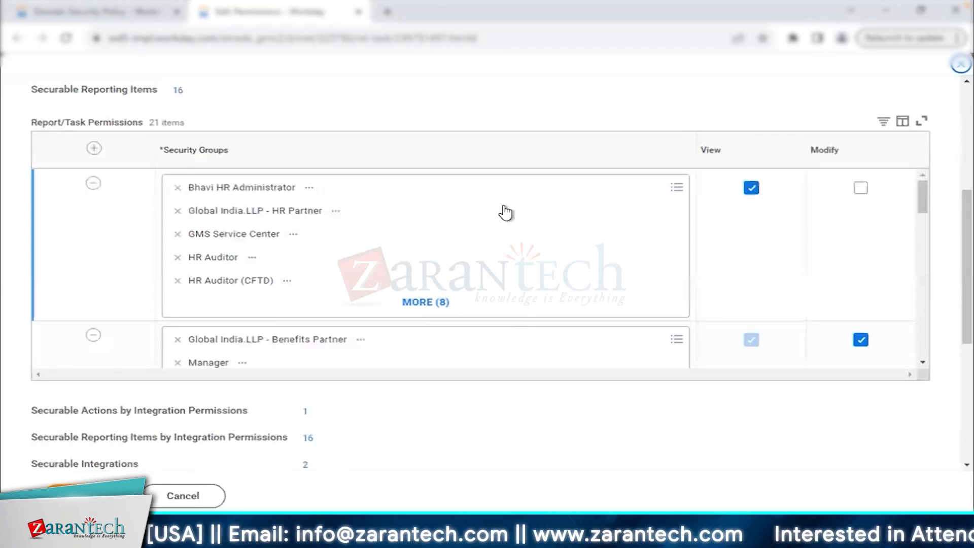
Add Kicks - HR Administrator to the second Report/Task Permissions row and save as pending.
{"action": "scroll", "coordinate": [560, 260], "scroll_direction": "down", "scroll_amount": 1}
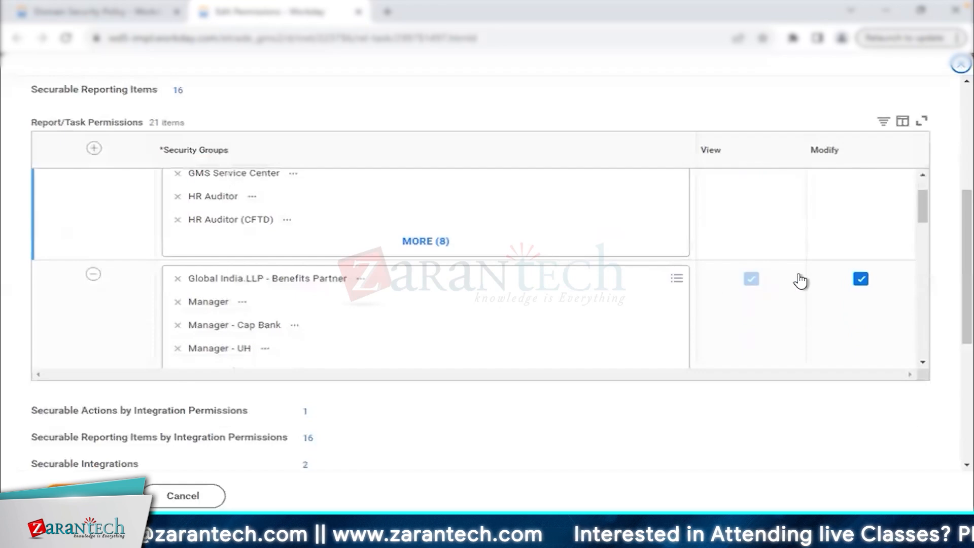
{"action": "left_click", "coordinate": [644, 322]}
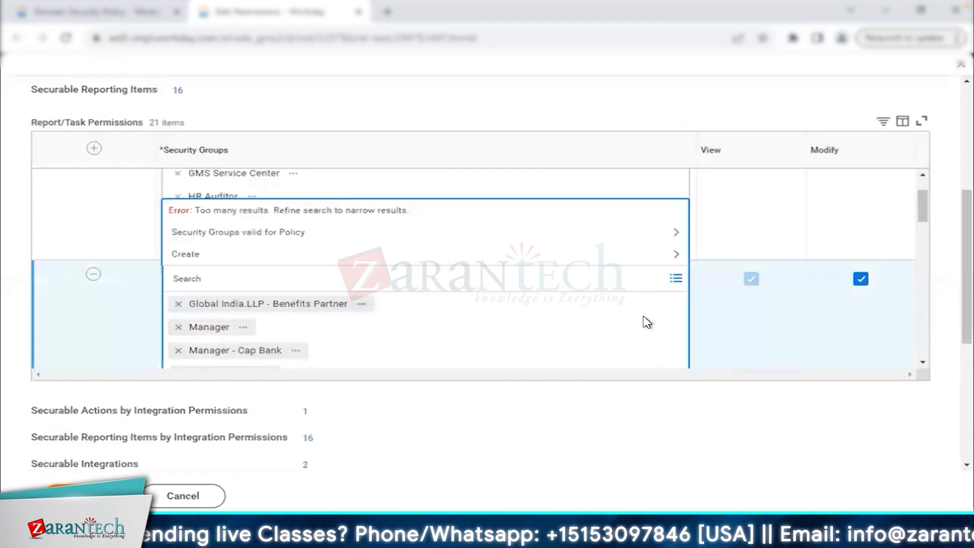
{"action": "type", "text": "kicks"}
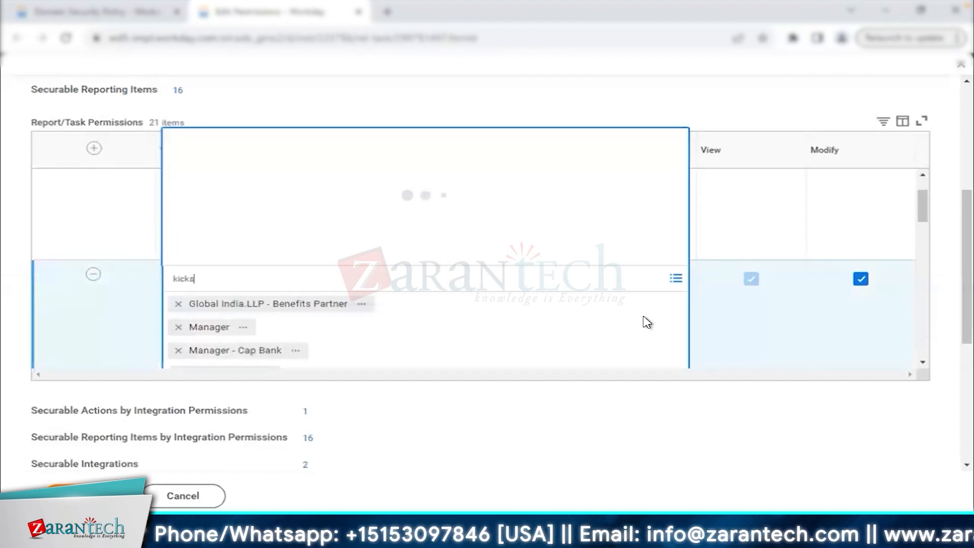
{"action": "left_click", "coordinate": [490, 448]}
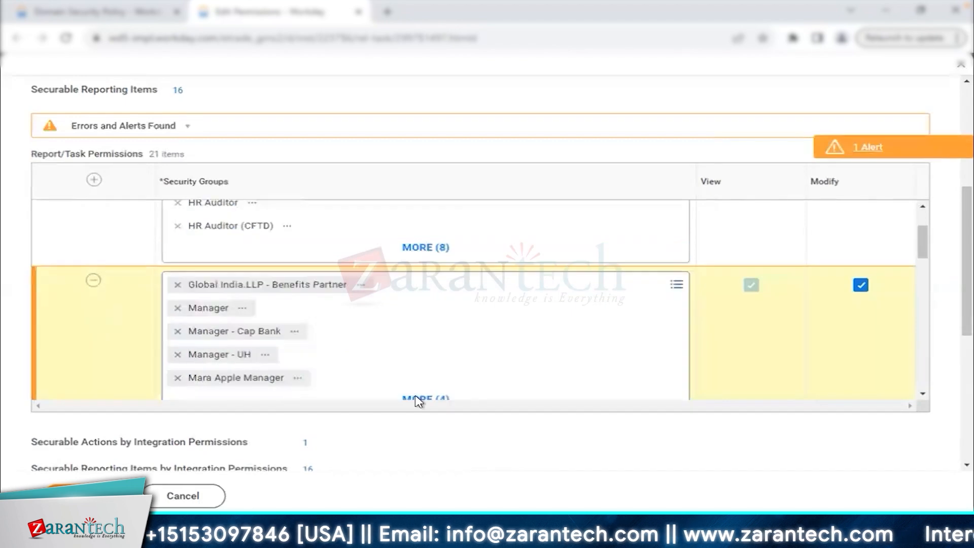
{"action": "left_click", "coordinate": [890, 153]}
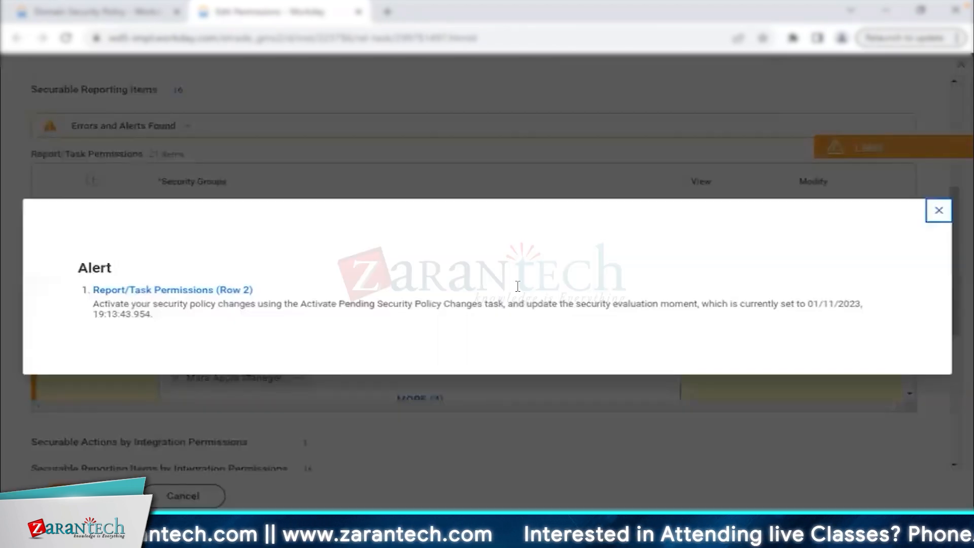
{"action": "left_click", "coordinate": [939, 211]}
{"action": "left_click", "coordinate": [77, 496]}
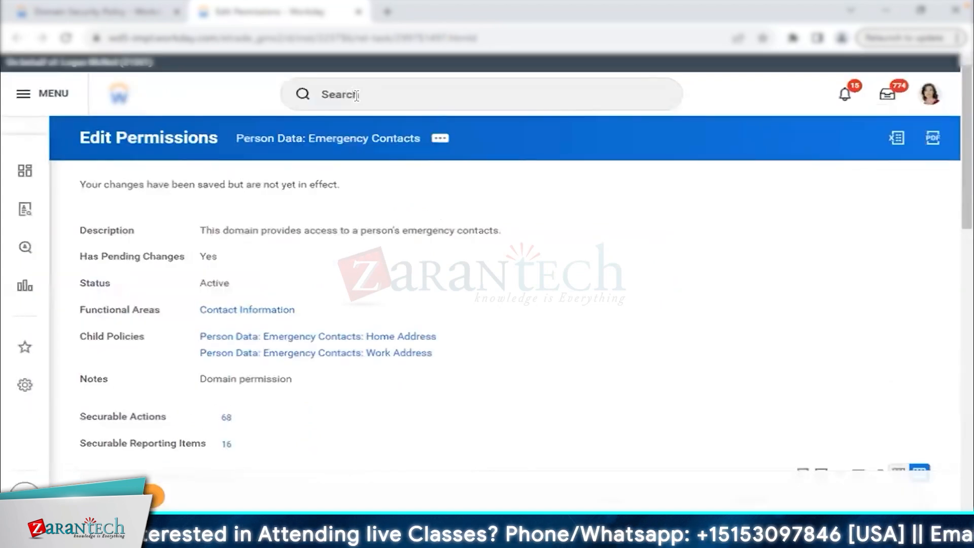
{"action": "left_click", "coordinate": [133, 12]}
Expand Person Data: Home Contact Information and add Kicks - HR Administrator to its View-only row.
{"action": "left_click", "coordinate": [553, 262]}
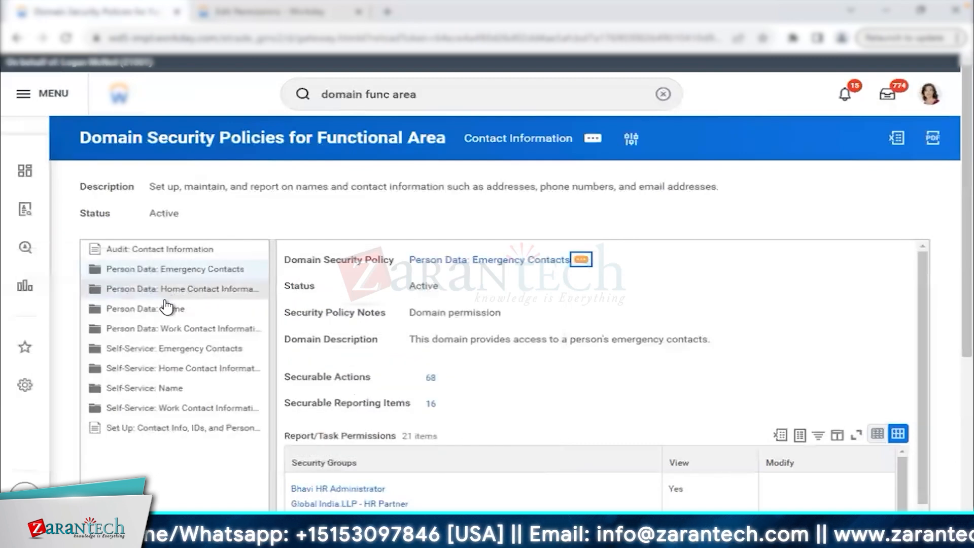
{"action": "left_click", "coordinate": [174, 292]}
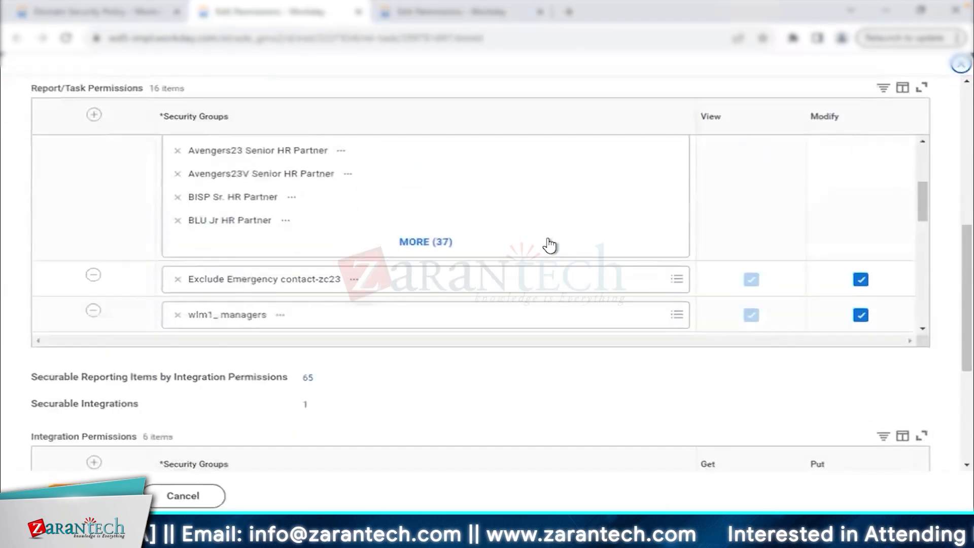
{"action": "scroll", "coordinate": [549, 241], "scroll_direction": "down", "scroll_amount": 5}
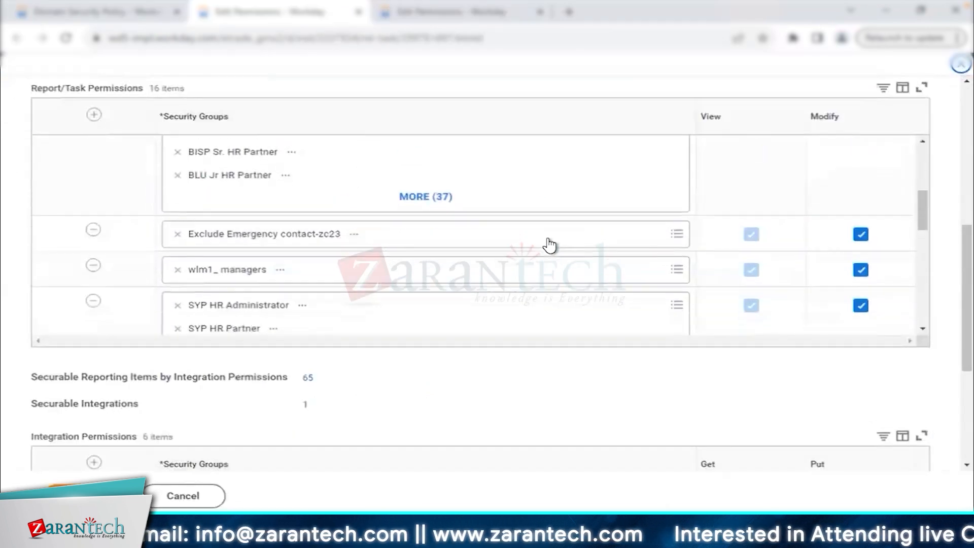
{"action": "scroll", "coordinate": [548, 245], "scroll_direction": "down", "scroll_amount": 1}
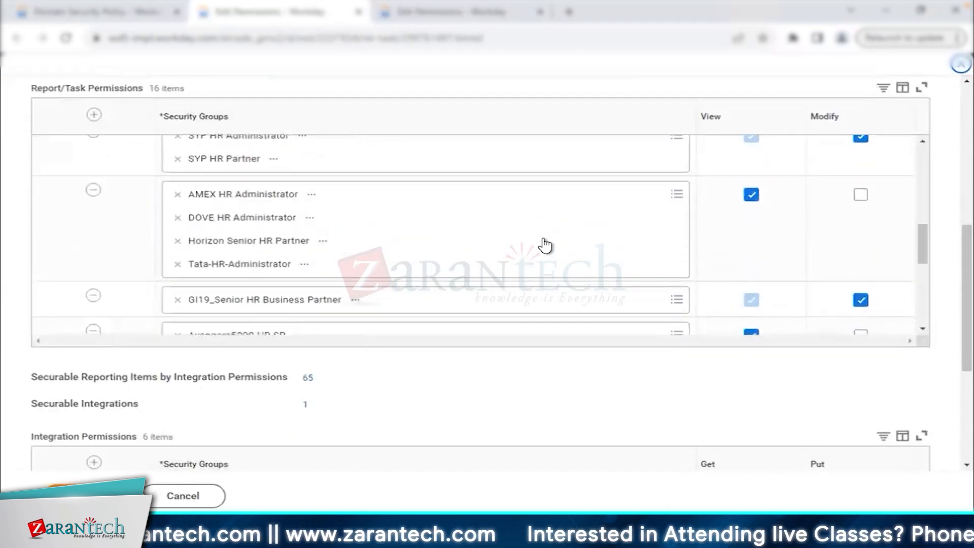
{"action": "left_click", "coordinate": [588, 259]}
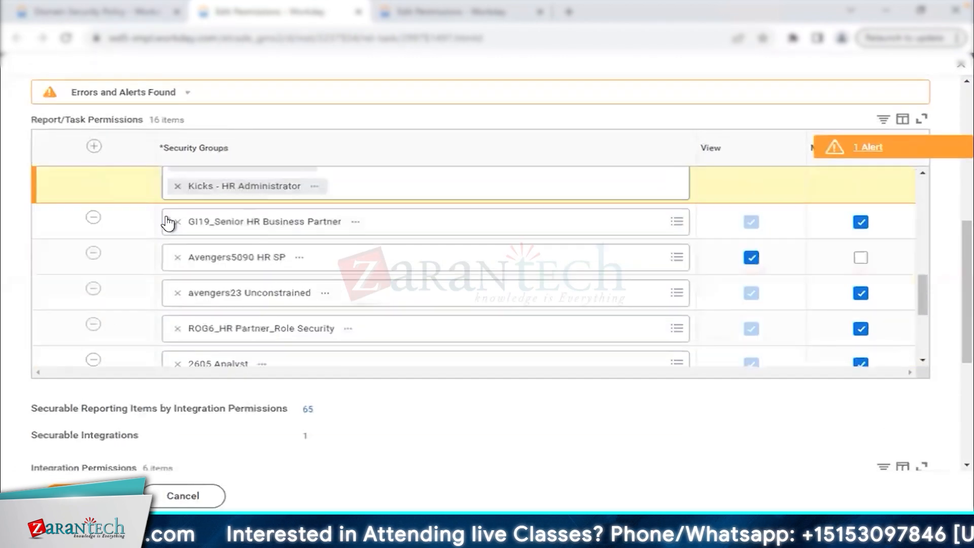
{"action": "scroll", "coordinate": [169, 213], "scroll_direction": "up", "scroll_amount": 3}
{"action": "scroll", "coordinate": [152, 304], "scroll_direction": "down", "scroll_amount": 3}
{"action": "scroll", "coordinate": [146, 323], "scroll_direction": "down", "scroll_amount": 5}
{"action": "left_click", "coordinate": [93, 231]}
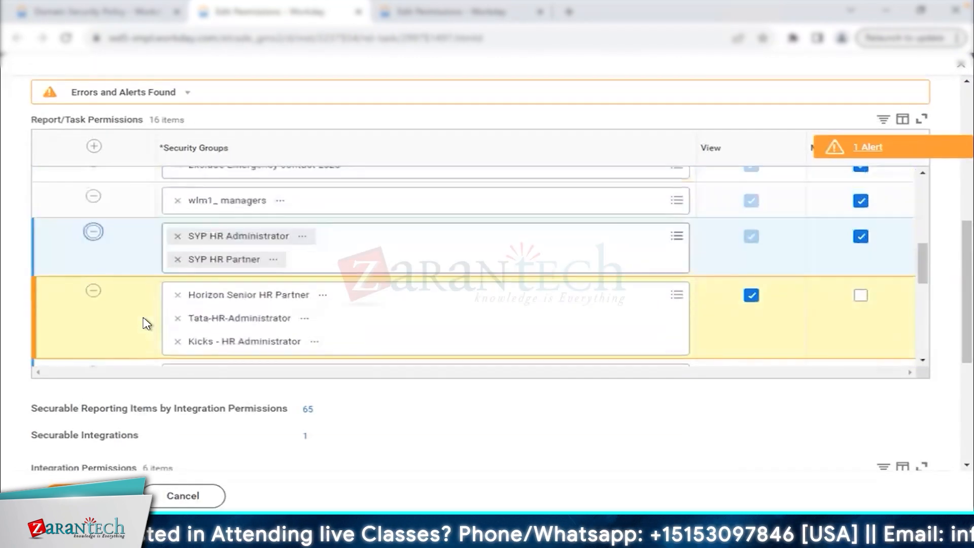
{"action": "left_click", "coordinate": [83, 496]}
Rerun the functional-area report with Personal Data instead of Contact Information.
{"action": "left_click", "coordinate": [145, 20]}
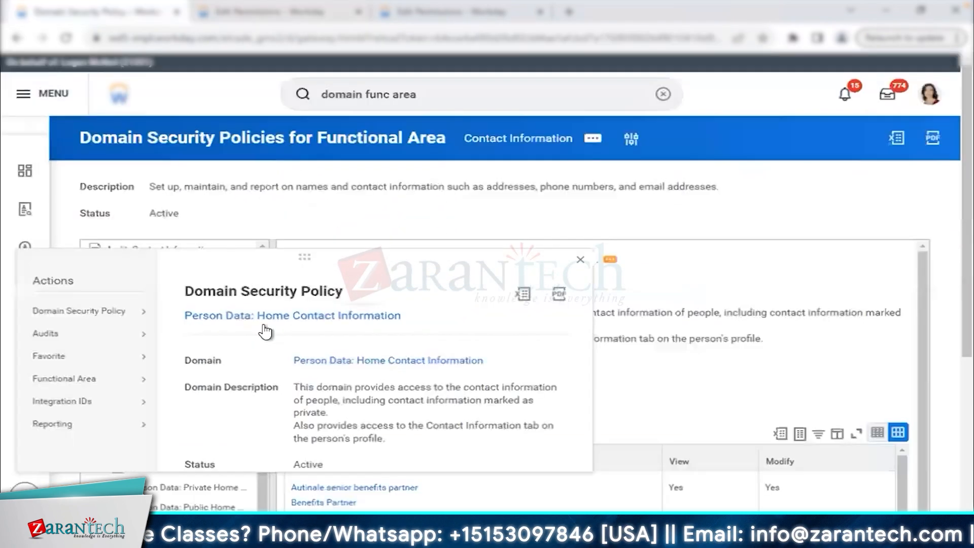
{"action": "left_click", "coordinate": [579, 260]}
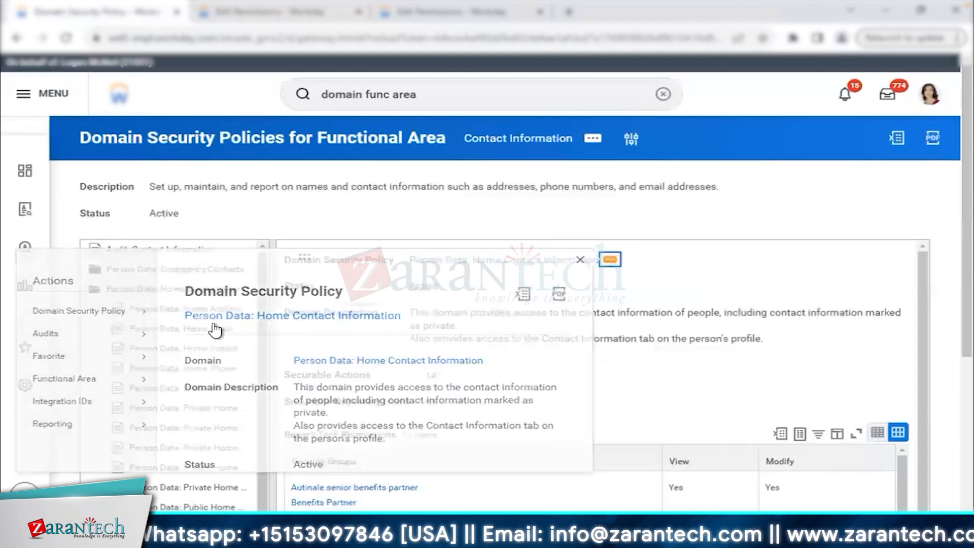
{"action": "left_click", "coordinate": [133, 288]}
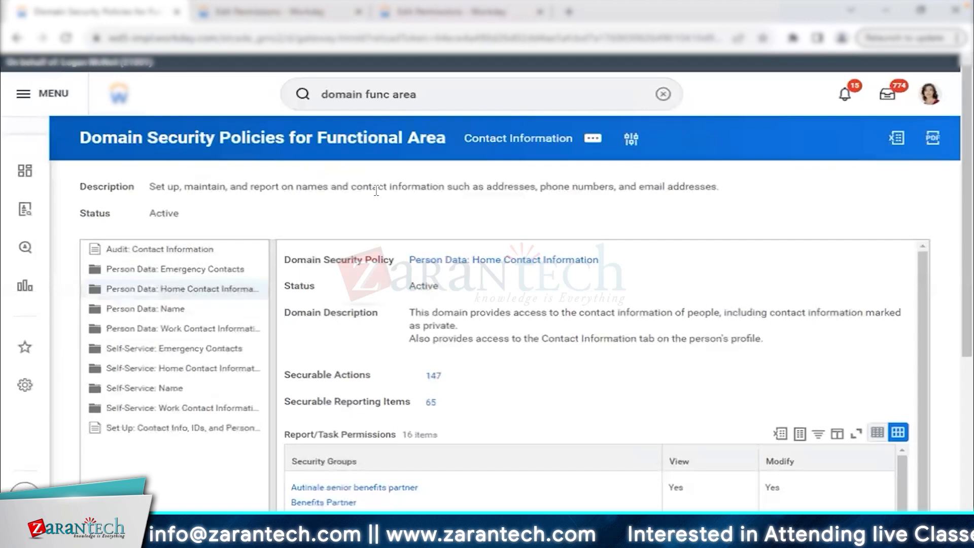
{"action": "left_click", "coordinate": [630, 142]}
{"action": "left_click", "coordinate": [374, 226]}
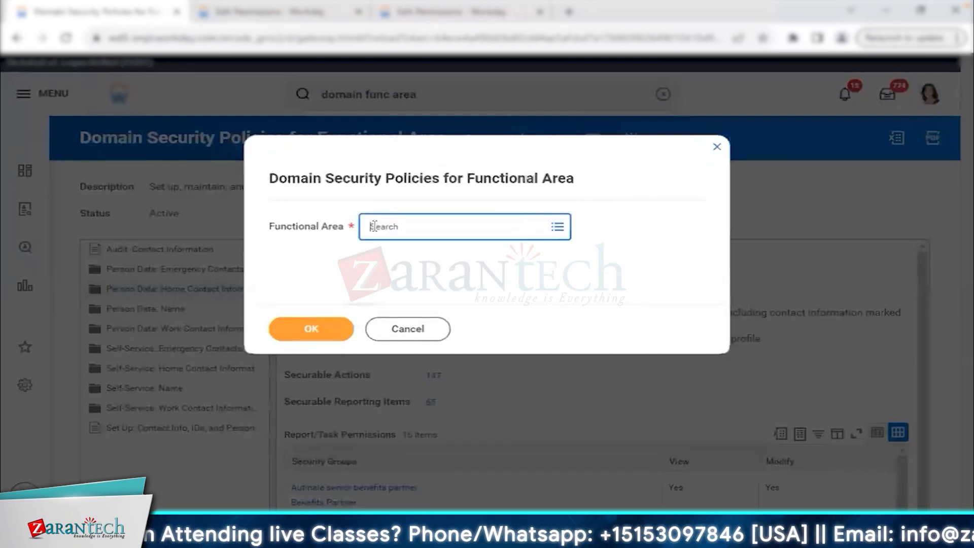
{"action": "key", "text": "Return"}
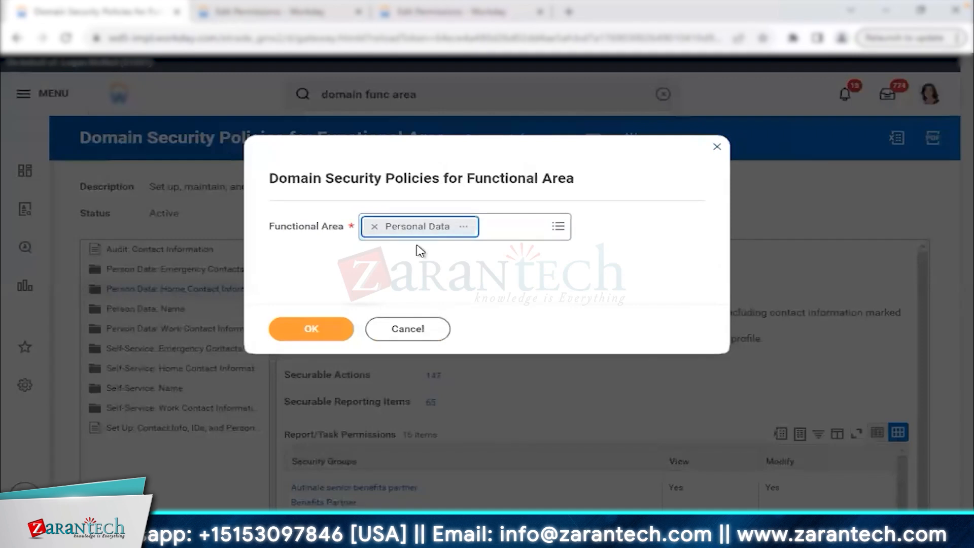
{"action": "left_click", "coordinate": [330, 333]}
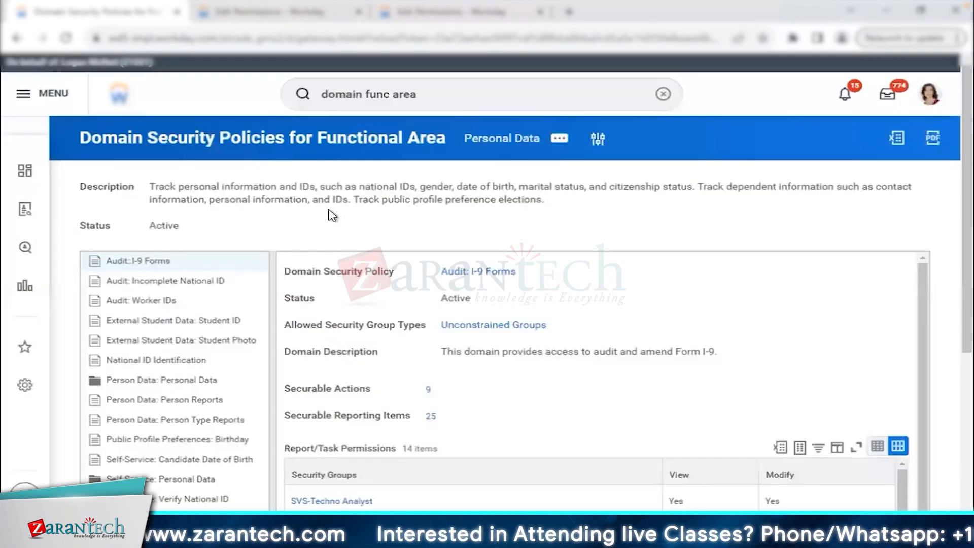
Select the Person Data: Personal Data policy and bring up its Domain Security Policy actions.
{"action": "scroll", "coordinate": [332, 216], "scroll_direction": "down", "scroll_amount": 2}
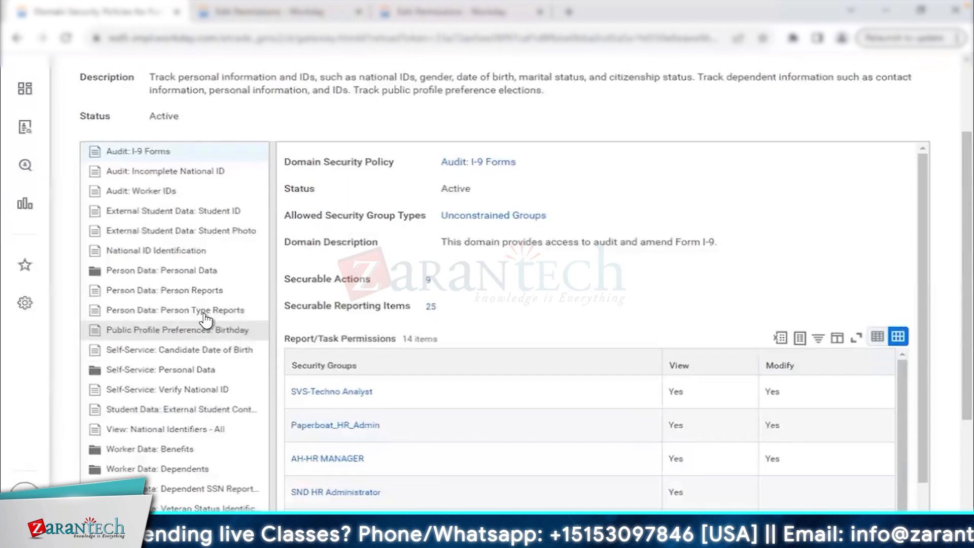
{"action": "left_click", "coordinate": [171, 274]}
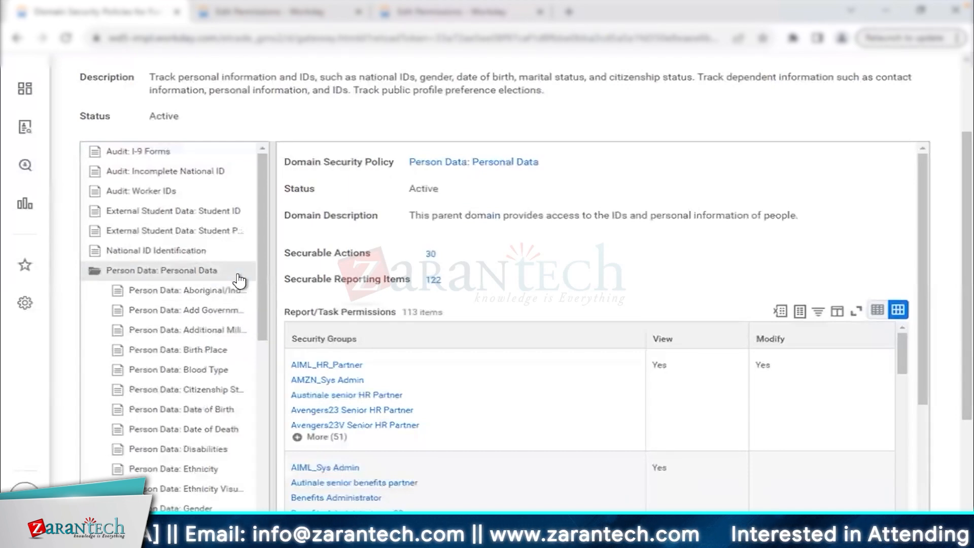
{"action": "left_click", "coordinate": [550, 162]}
{"action": "mouse_move", "coordinate": [81, 216]}
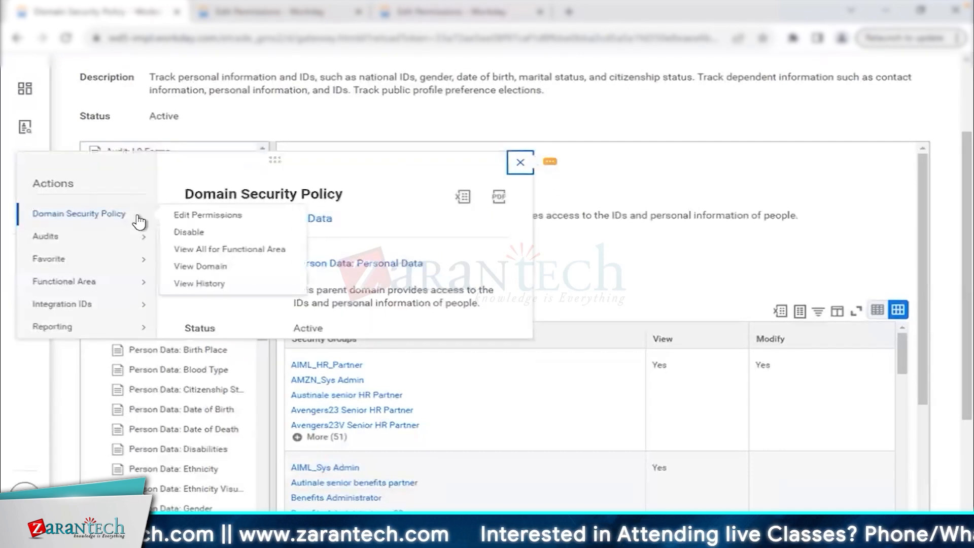
Open the Person Data: Personal Data permissions editor and scroll through the 51 additional security groups.
{"action": "left_click", "coordinate": [267, 221]}
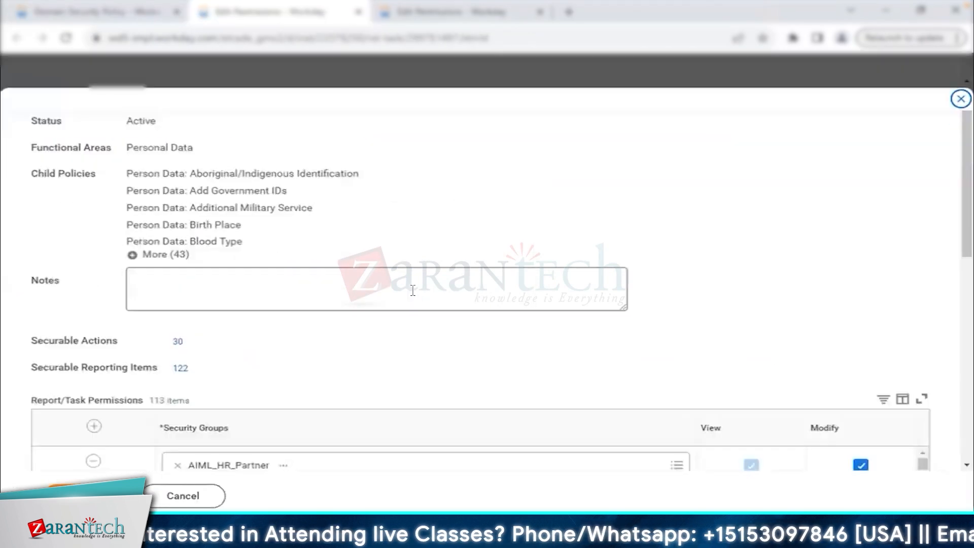
{"action": "scroll", "coordinate": [413, 298], "scroll_direction": "down", "scroll_amount": 4}
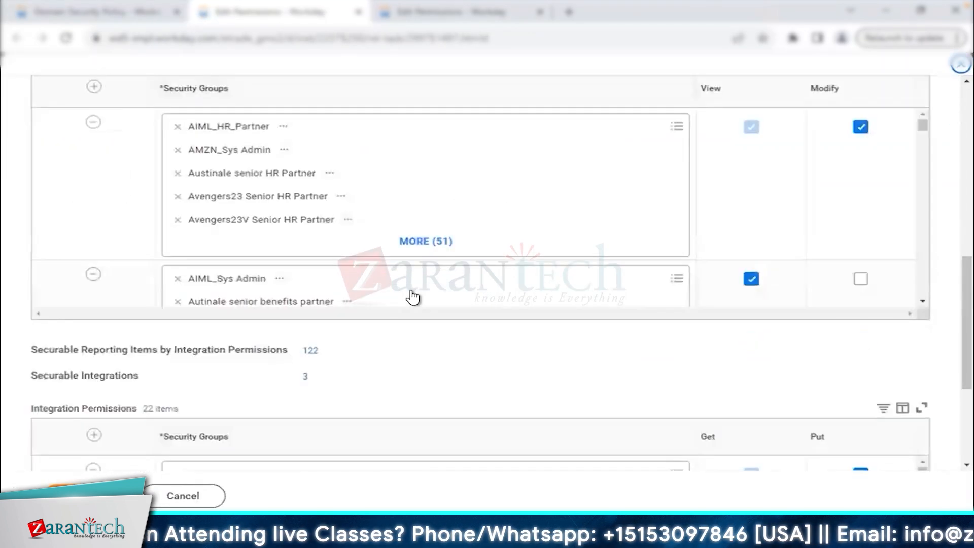
{"action": "left_click", "coordinate": [427, 242]}
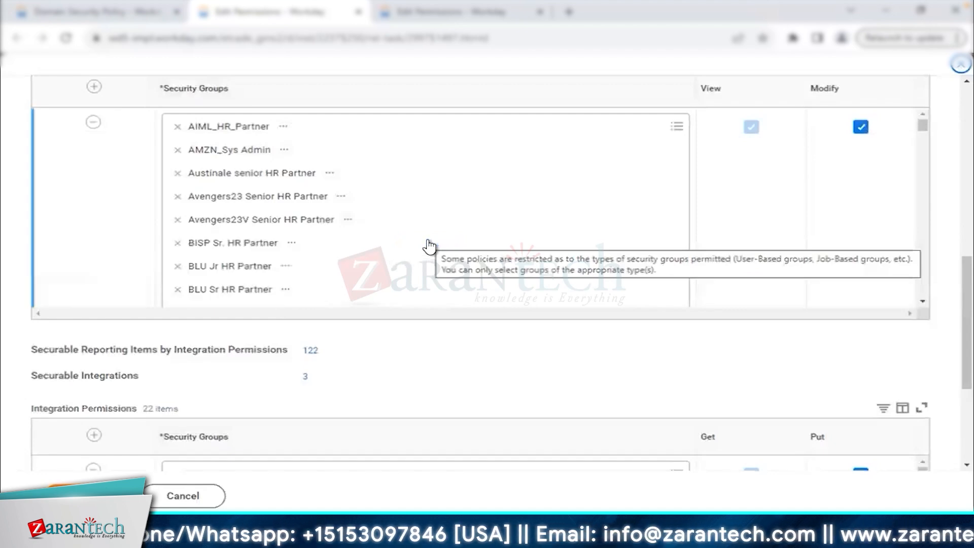
{"action": "scroll", "coordinate": [429, 246], "scroll_direction": "down", "scroll_amount": 5}
{"action": "scroll", "coordinate": [428, 246], "scroll_direction": "down", "scroll_amount": 6}
{"action": "scroll", "coordinate": [429, 246], "scroll_direction": "down", "scroll_amount": 4}
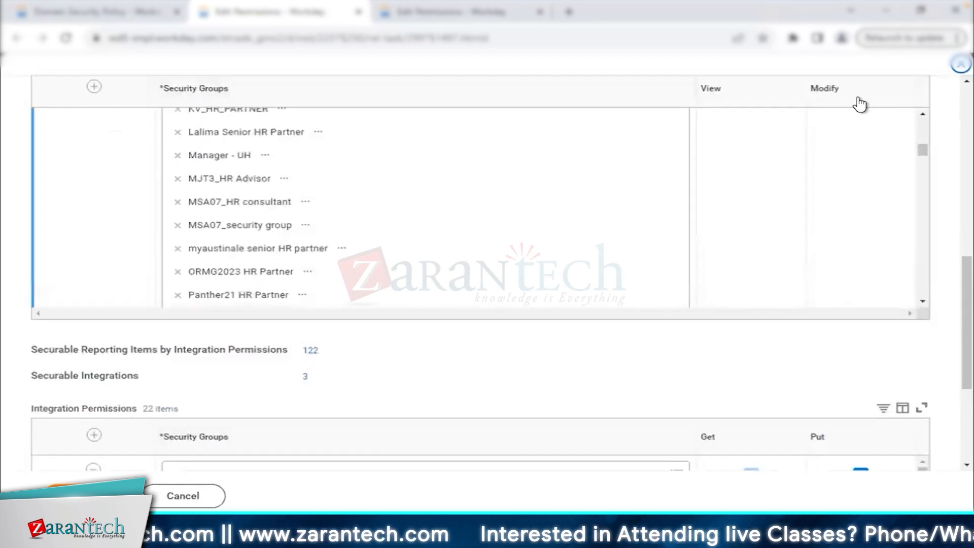
{"action": "scroll", "coordinate": [469, 239], "scroll_direction": "down", "scroll_amount": 5}
{"action": "scroll", "coordinate": [470, 239], "scroll_direction": "up", "scroll_amount": 4}
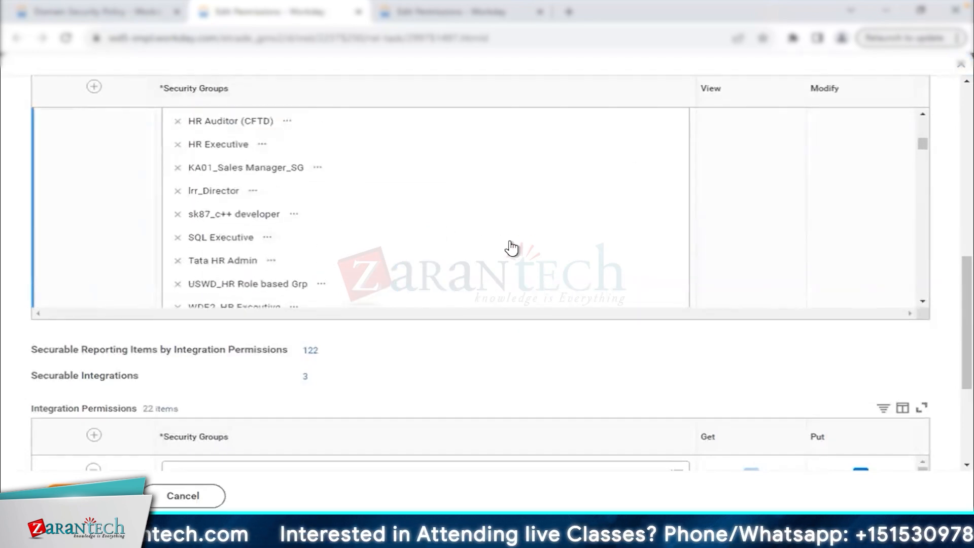
{"action": "scroll", "coordinate": [512, 248], "scroll_direction": "down", "scroll_amount": 3}
{"action": "scroll", "coordinate": [277, 226], "scroll_direction": "down", "scroll_amount": 3}
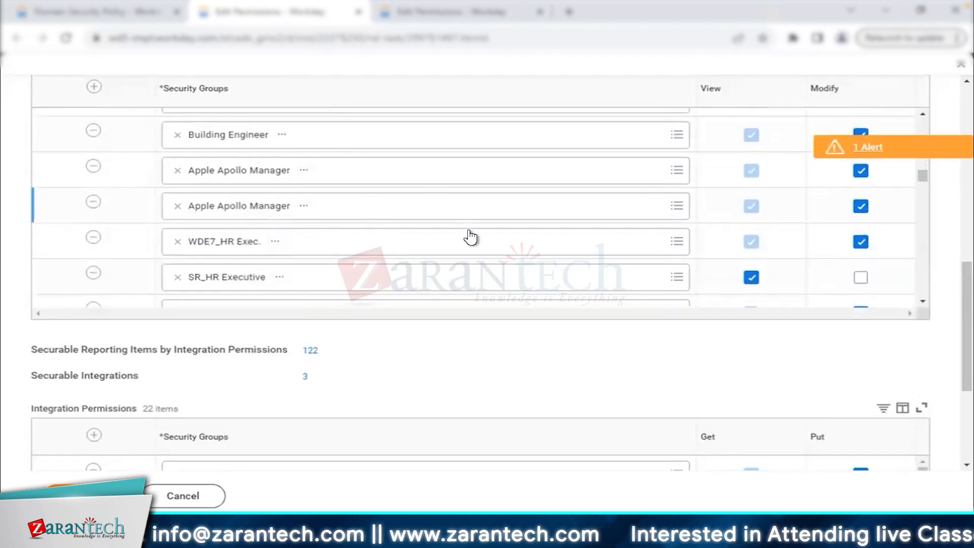
{"action": "scroll", "coordinate": [378, 256], "scroll_direction": "down", "scroll_amount": 10}
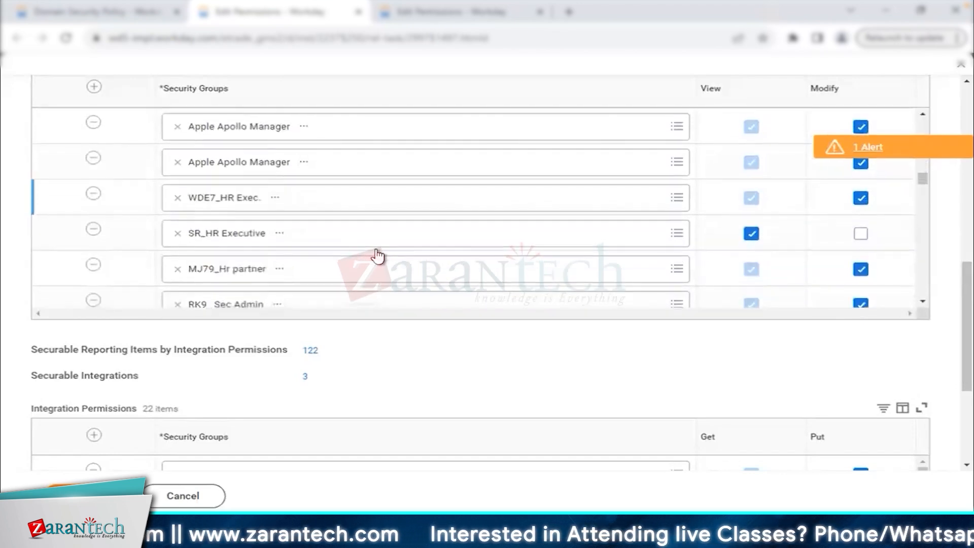
{"action": "scroll", "coordinate": [456, 213], "scroll_direction": "up", "scroll_amount": 2}
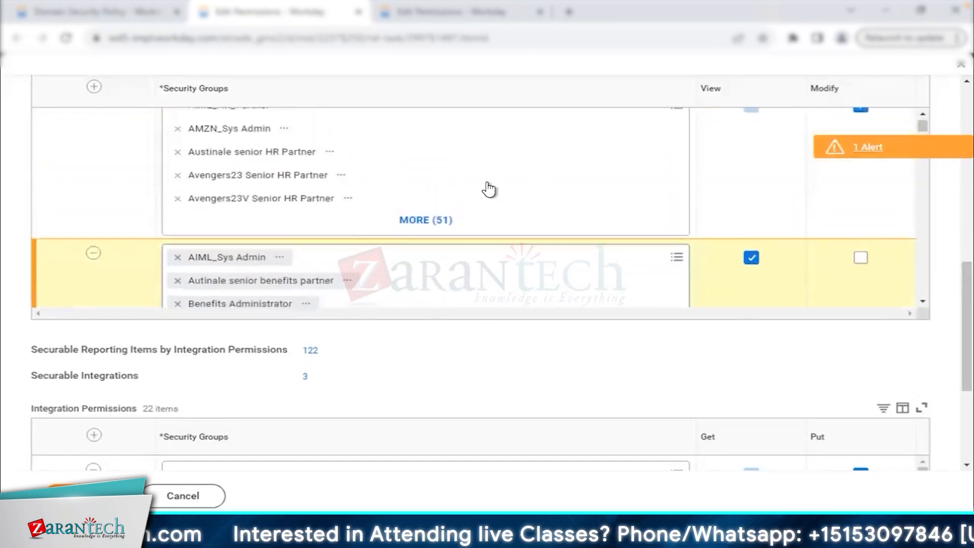
{"action": "scroll", "coordinate": [593, 200], "scroll_direction": "up", "scroll_amount": 1}
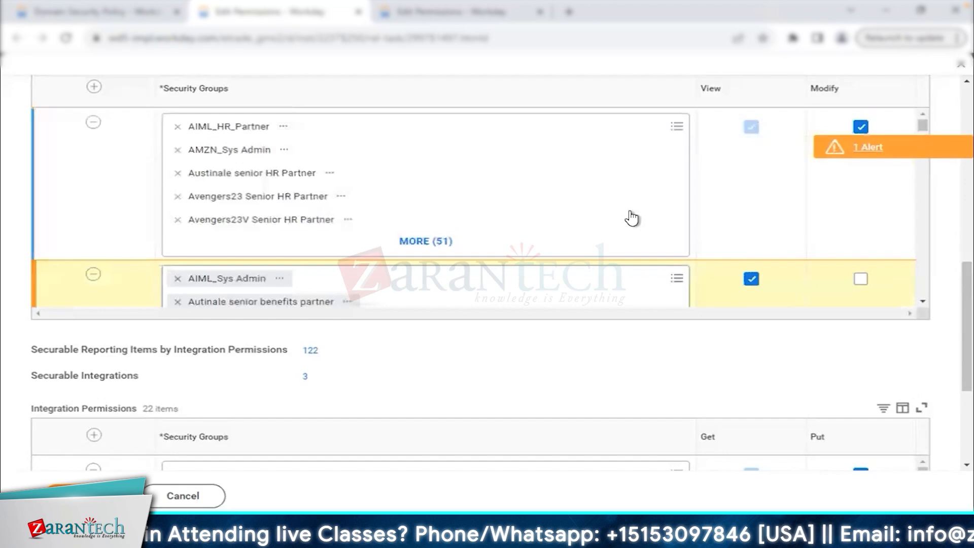
{"action": "scroll", "coordinate": [632, 218], "scroll_direction": "down", "scroll_amount": 1}
{"action": "scroll", "coordinate": [628, 224], "scroll_direction": "up", "scroll_amount": 1}
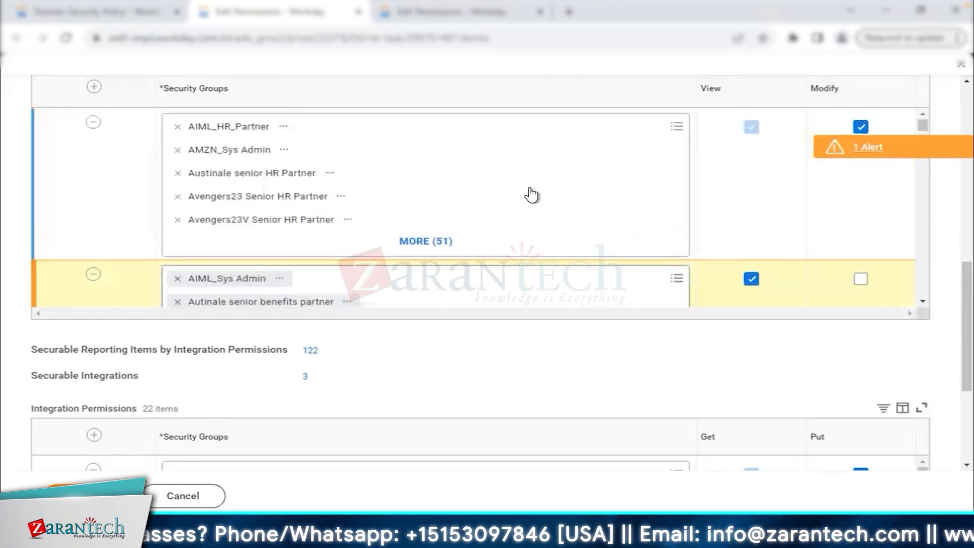
Expand the grouped security groups and review the full list, then return to the policies page.
{"action": "left_click", "coordinate": [438, 243]}
{"action": "scroll", "coordinate": [438, 252], "scroll_direction": "down", "scroll_amount": 10}
{"action": "scroll", "coordinate": [438, 252], "scroll_direction": "down", "scroll_amount": 3}
{"action": "scroll", "coordinate": [439, 250], "scroll_direction": "down", "scroll_amount": 3}
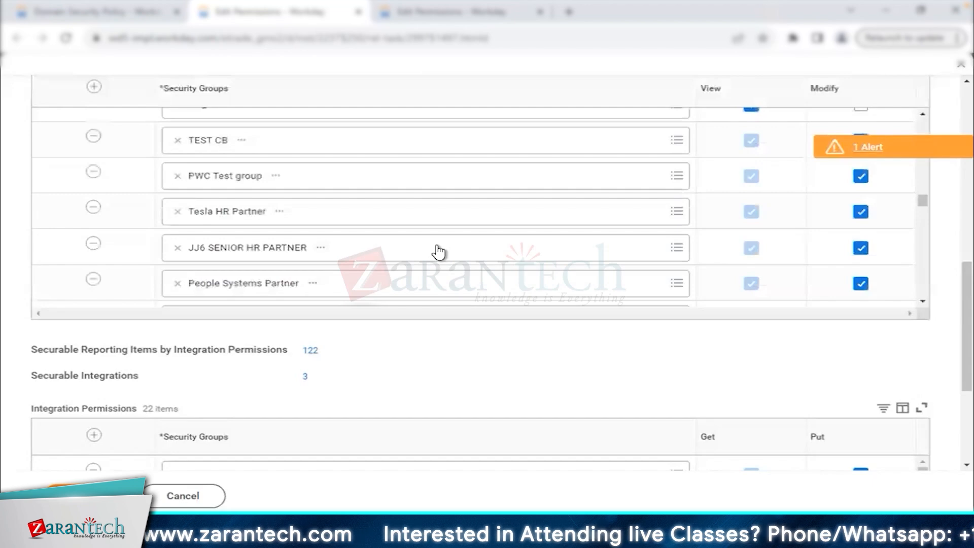
{"action": "scroll", "coordinate": [438, 252], "scroll_direction": "down", "scroll_amount": 1}
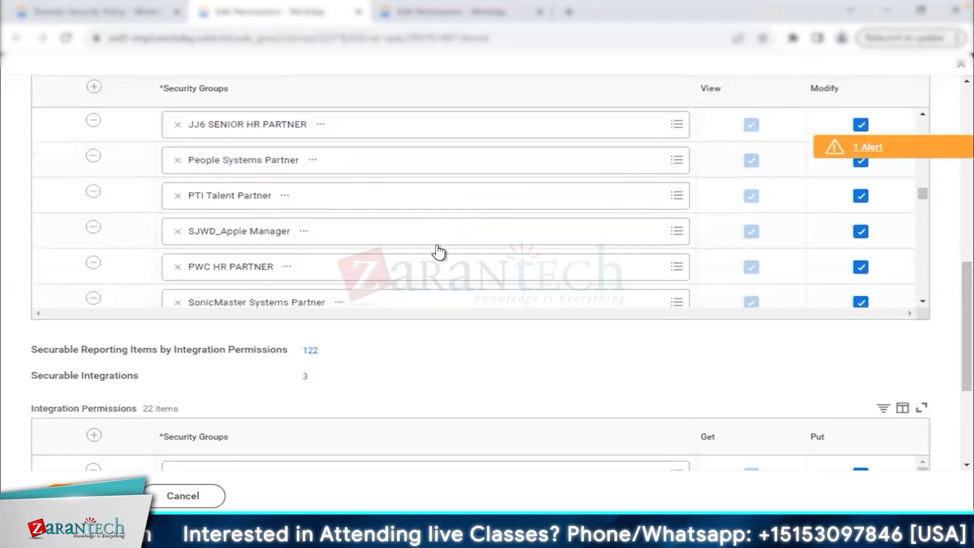
{"action": "scroll", "coordinate": [438, 252], "scroll_direction": "down", "scroll_amount": 10}
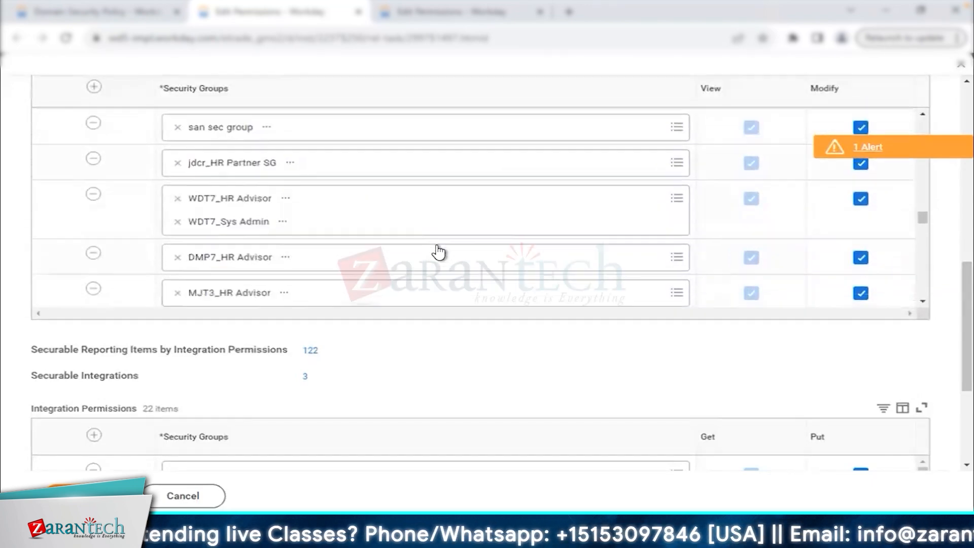
{"action": "scroll", "coordinate": [438, 252], "scroll_direction": "down", "scroll_amount": 8}
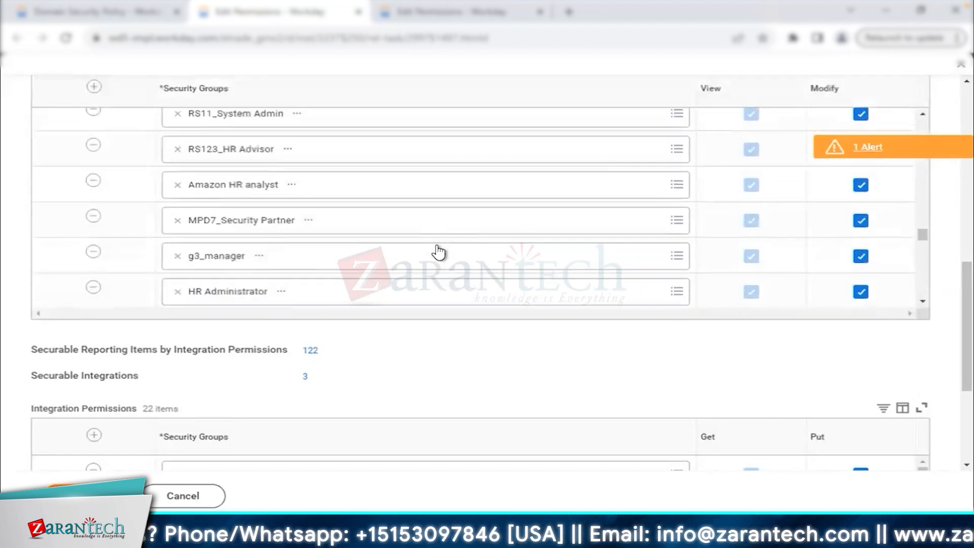
{"action": "scroll", "coordinate": [438, 252], "scroll_direction": "down", "scroll_amount": 5}
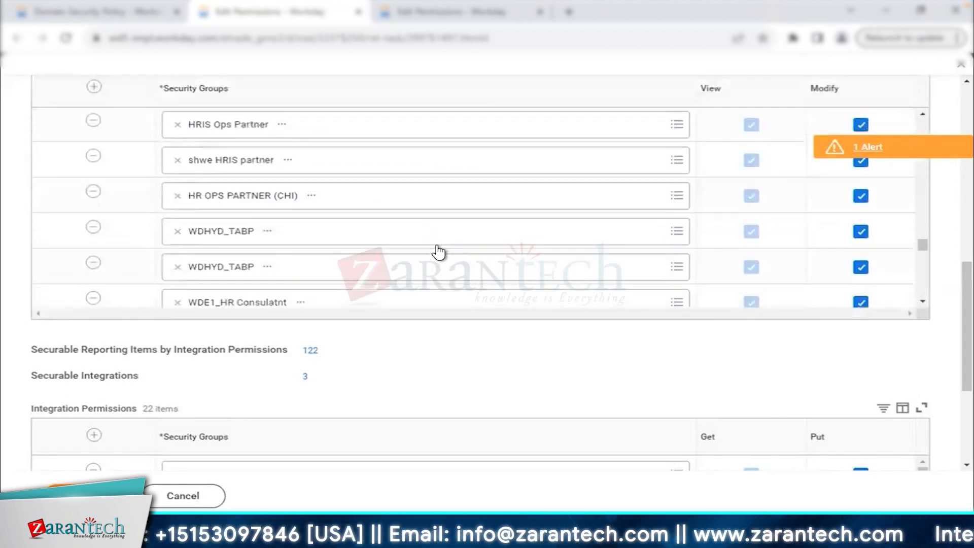
{"action": "scroll", "coordinate": [438, 252], "scroll_direction": "down", "scroll_amount": 6}
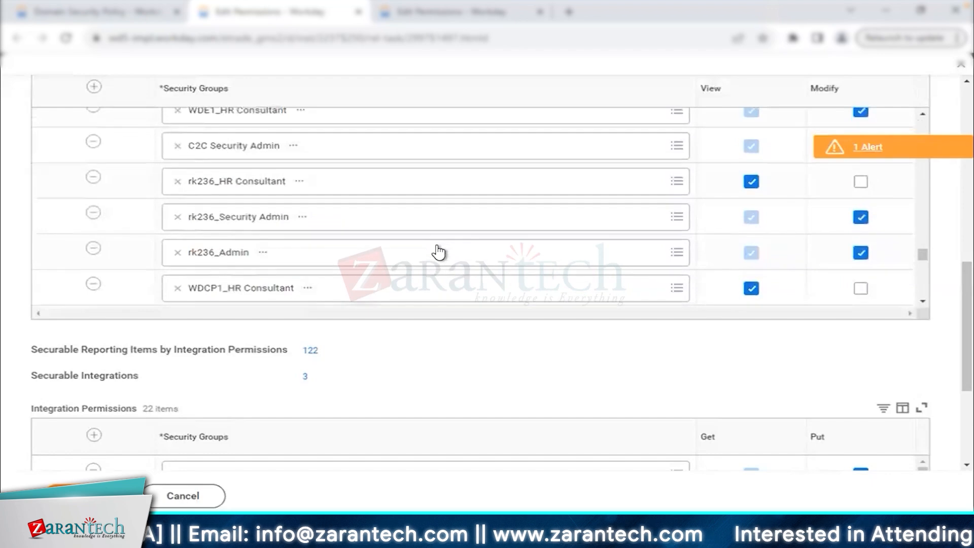
{"action": "scroll", "coordinate": [438, 252], "scroll_direction": "down", "scroll_amount": 8}
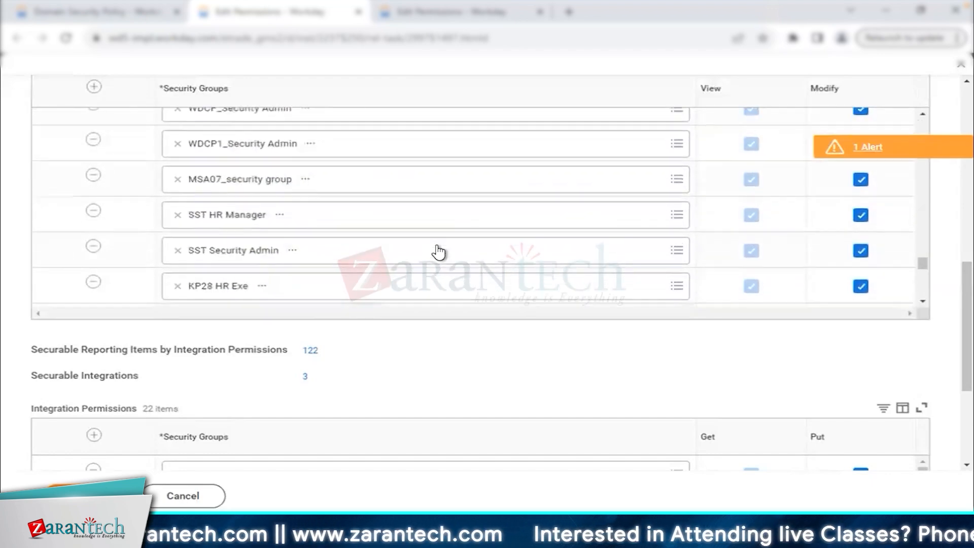
{"action": "scroll", "coordinate": [438, 252], "scroll_direction": "down", "scroll_amount": 8}
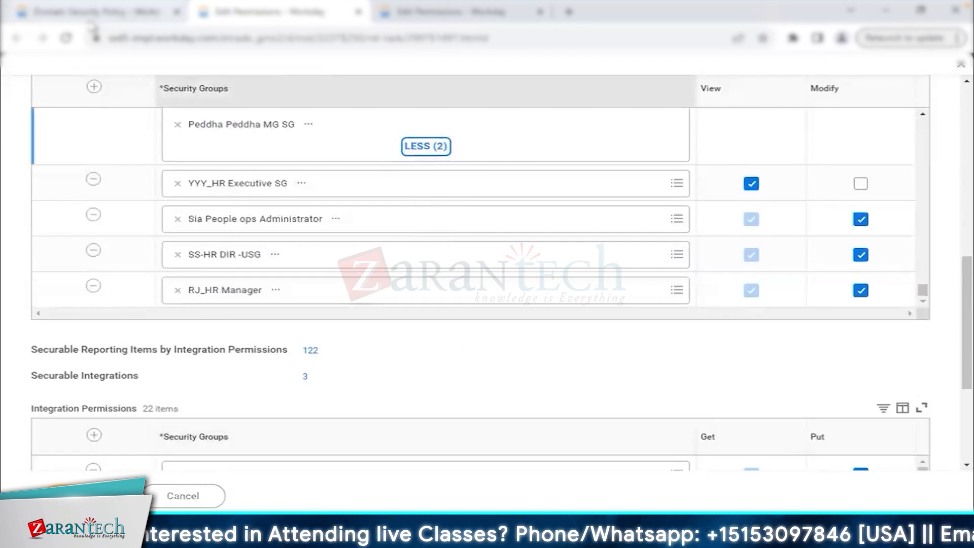
{"action": "left_click", "coordinate": [96, 11]}
{"action": "left_click", "coordinate": [522, 164]}
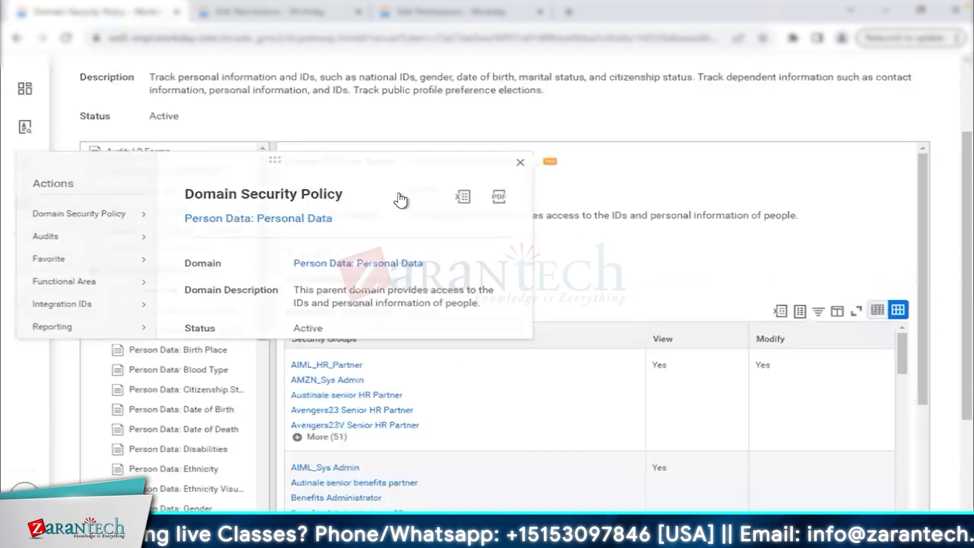
Collapse Person Data: Personal Data and bring up Worker Data: Benefits permission-editing options for a new tab.
{"action": "left_click", "coordinate": [116, 272]}
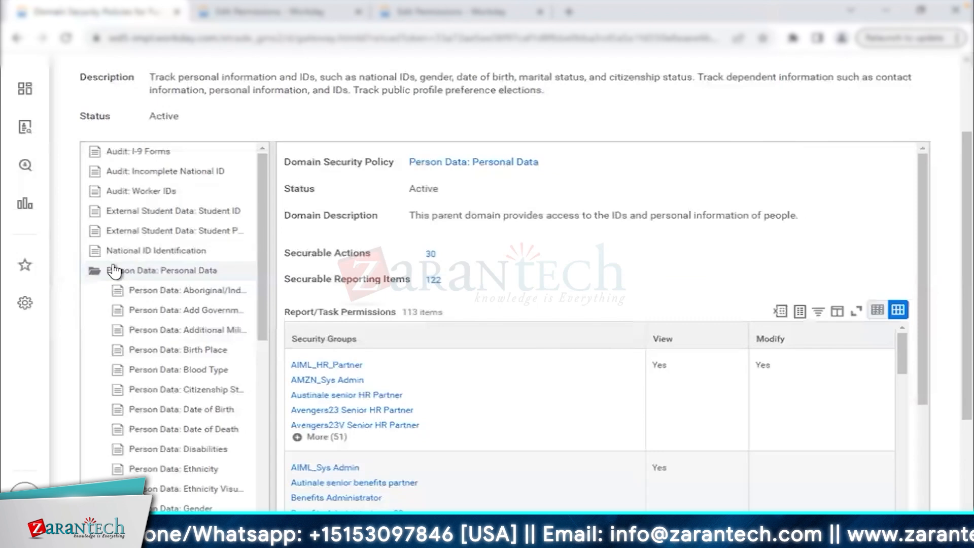
{"action": "scroll", "coordinate": [127, 304], "scroll_direction": "down", "scroll_amount": 2}
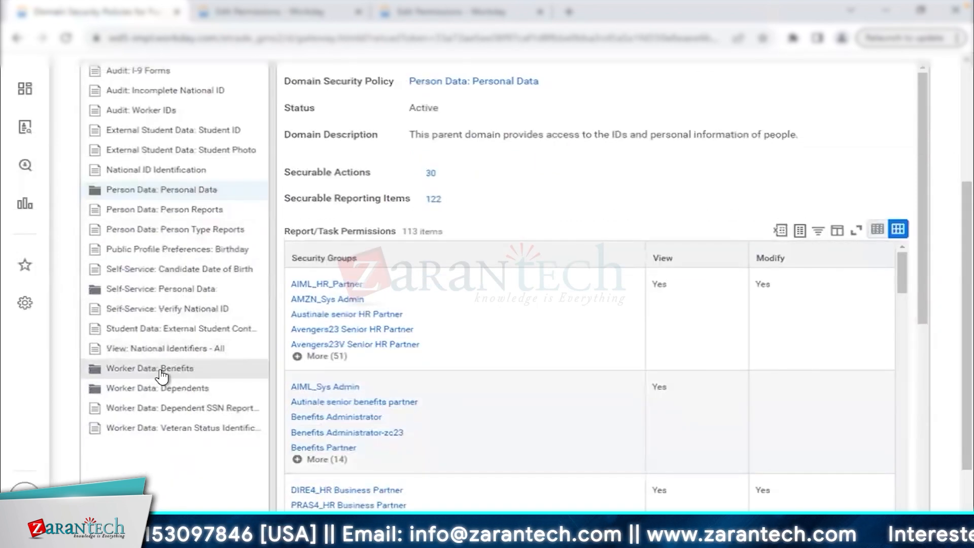
{"action": "left_click", "coordinate": [161, 373]}
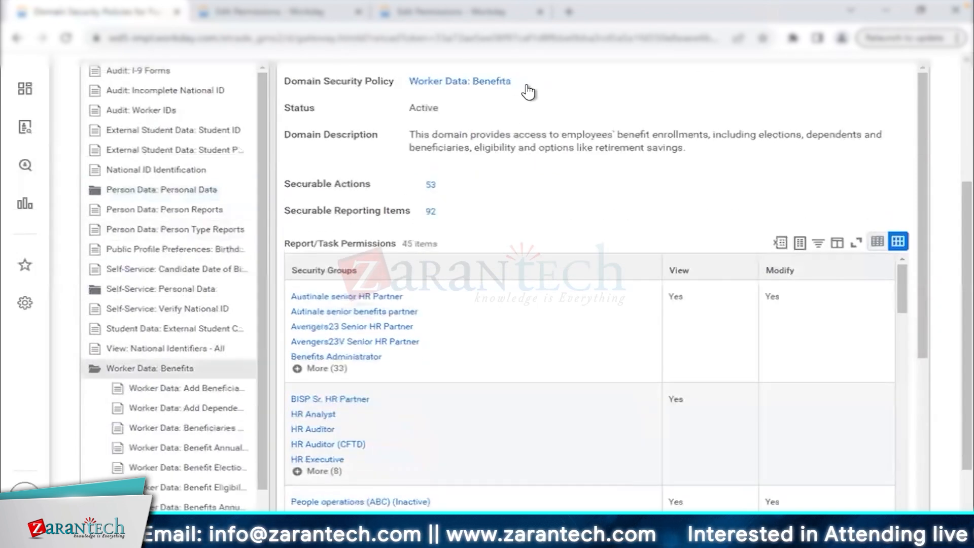
{"action": "left_click", "coordinate": [525, 85]}
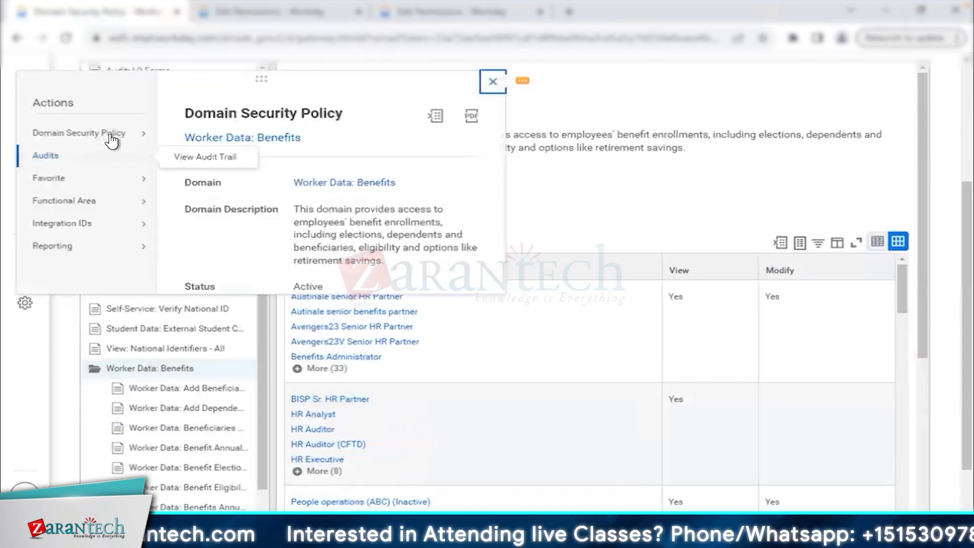
{"action": "mouse_move", "coordinate": [116, 135]}
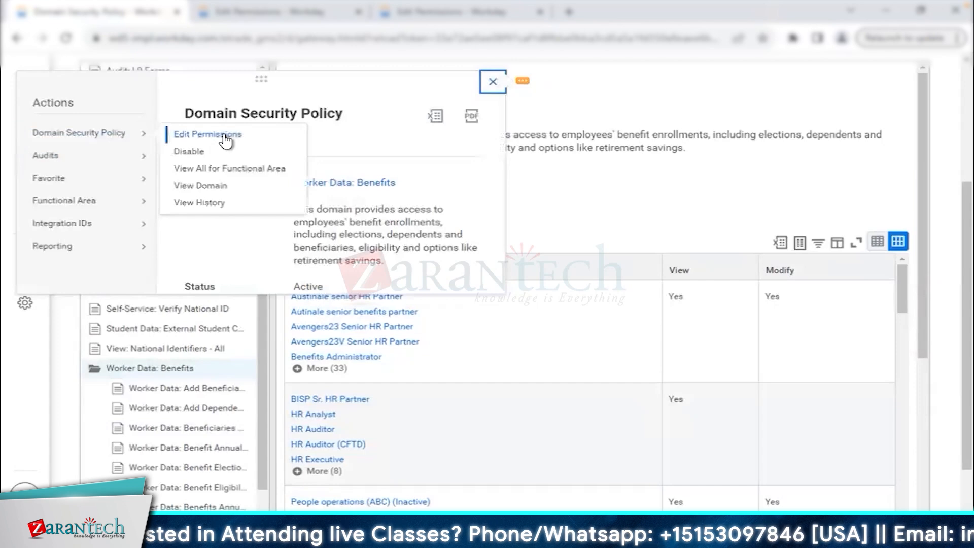
{"action": "right_click", "coordinate": [273, 155]}
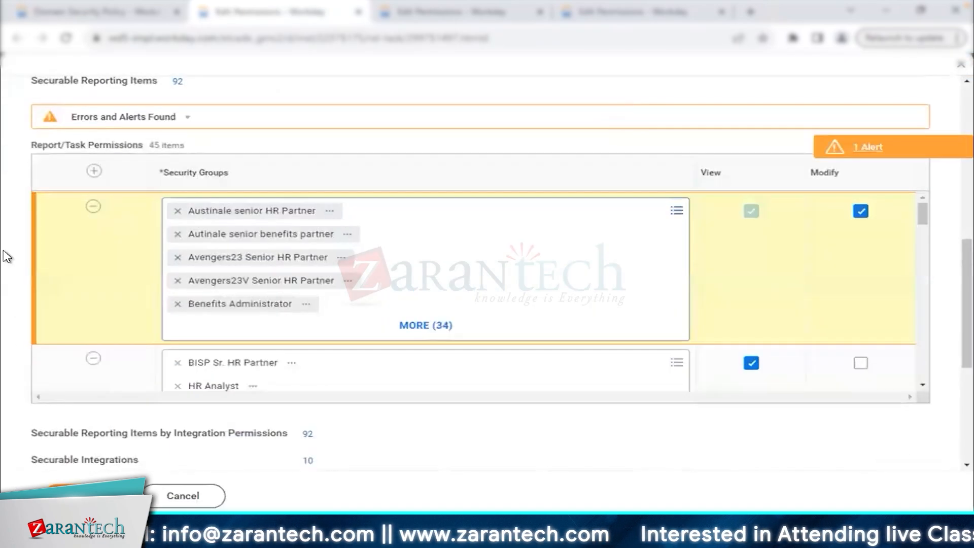
{"action": "scroll", "coordinate": [365, 324], "scroll_direction": "down", "scroll_amount": 10}
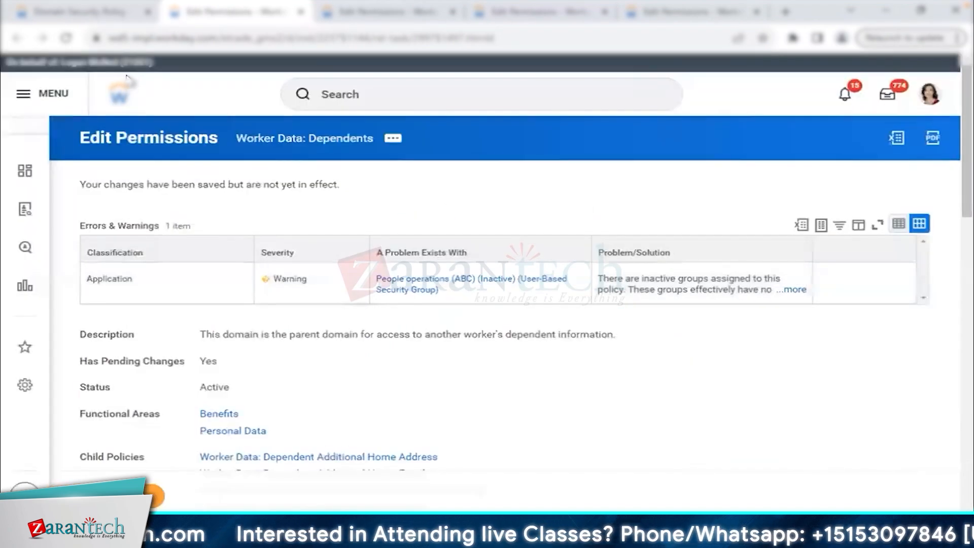
Rerun View Security Group from recent searches and select Kicks - HR Administrator.
{"action": "left_click", "coordinate": [357, 19]}
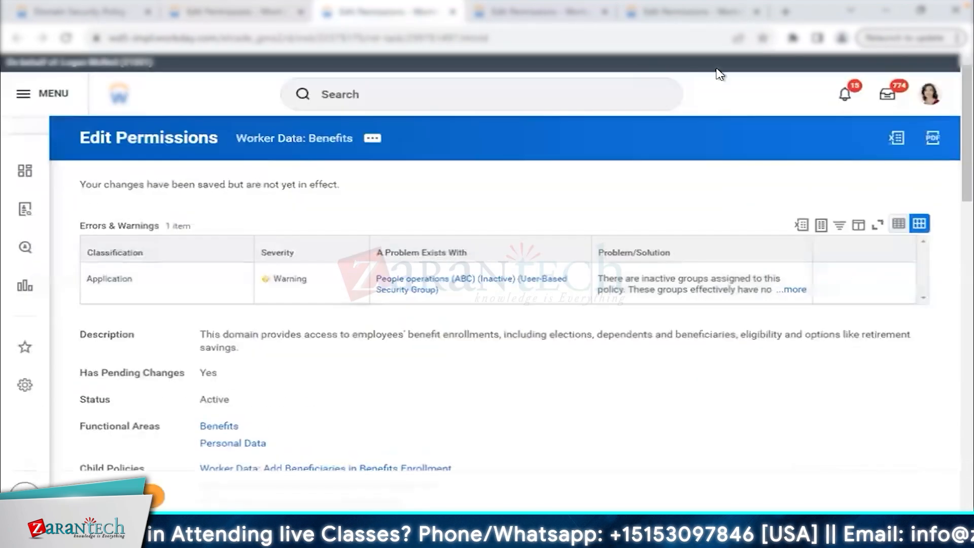
{"action": "left_click", "coordinate": [406, 90]}
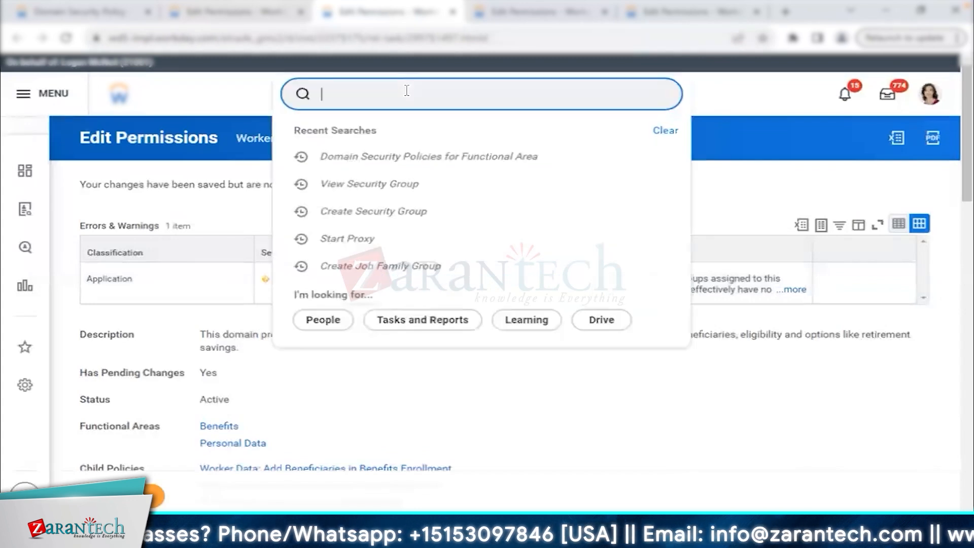
{"action": "left_click", "coordinate": [234, 16]}
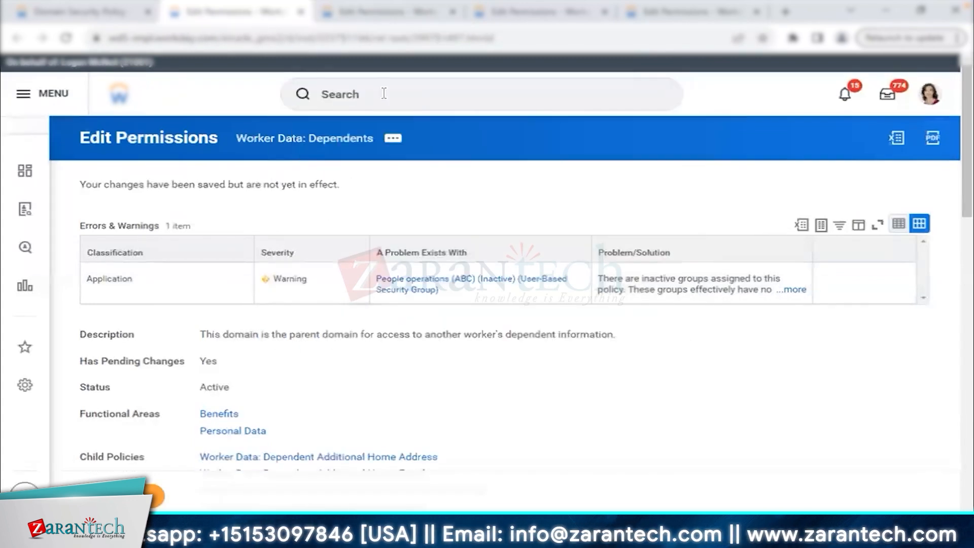
{"action": "left_click", "coordinate": [384, 93]}
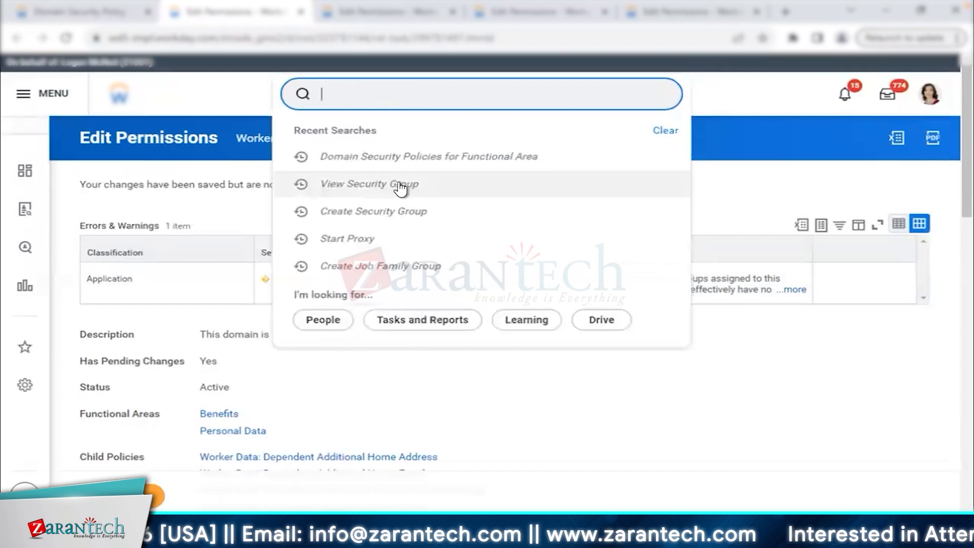
{"action": "left_click", "coordinate": [400, 188]}
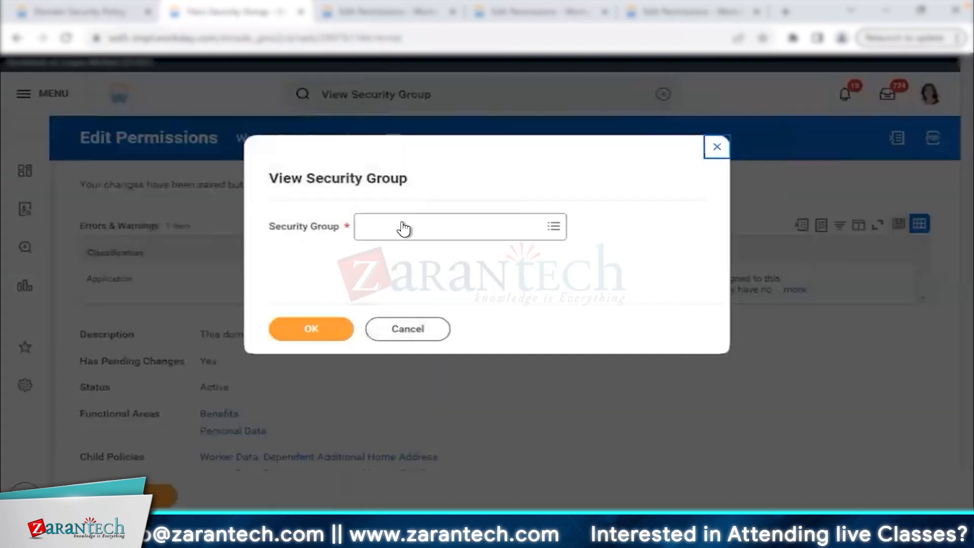
{"action": "left_click", "coordinate": [404, 228]}
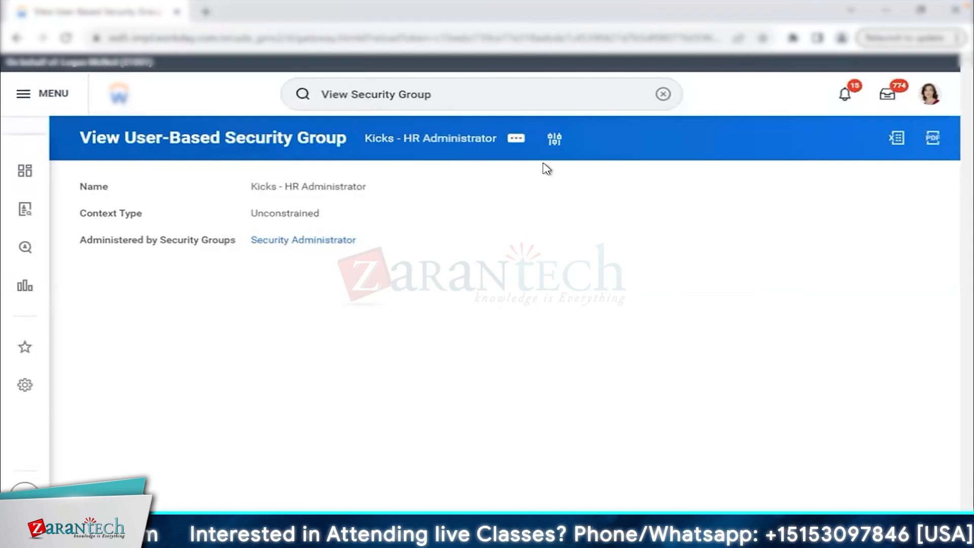
In a second tab, open Activate Pending Security Policy Changes via 'act pen sec' and start the activation comment.
{"action": "left_click", "coordinate": [920, 136]}
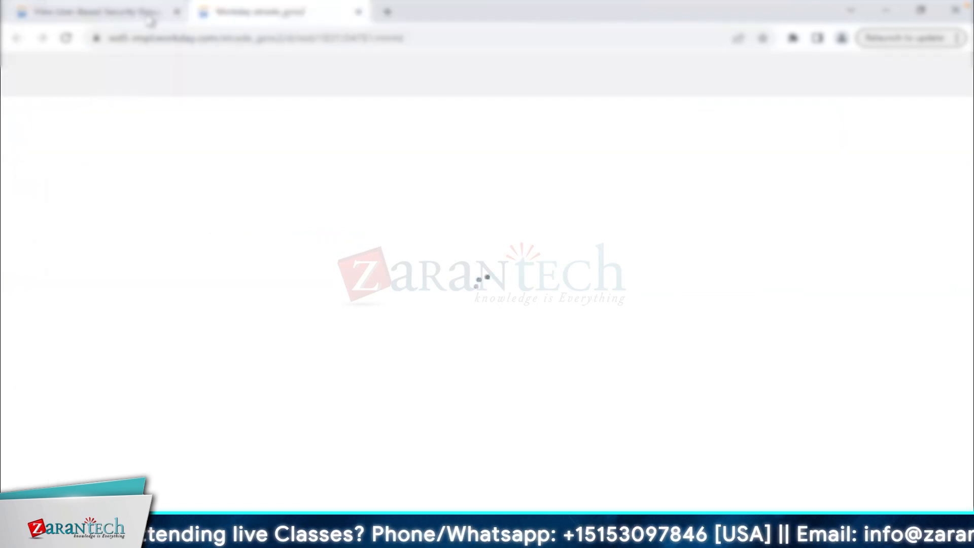
{"action": "left_click", "coordinate": [268, 19]}
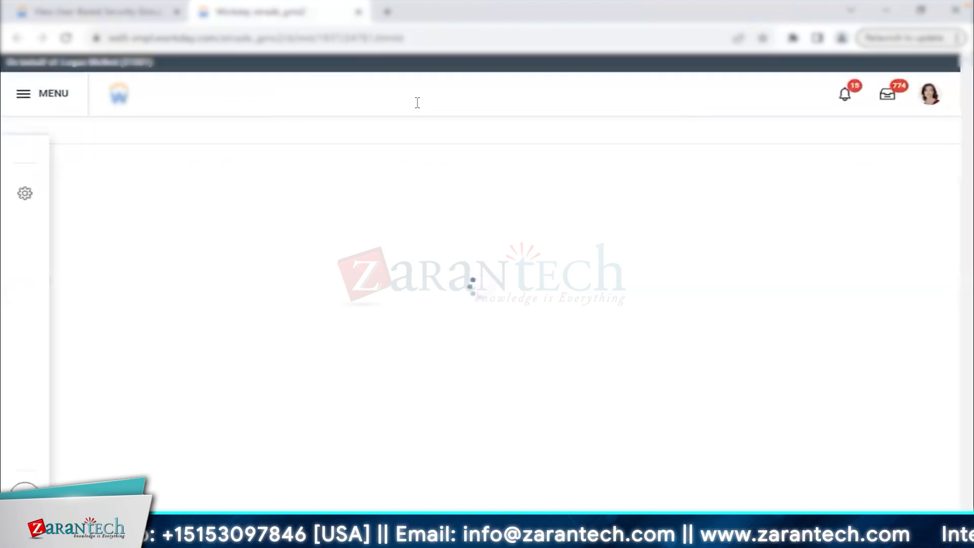
{"action": "left_click", "coordinate": [420, 102]}
{"action": "type", "text": "act pen sec"}
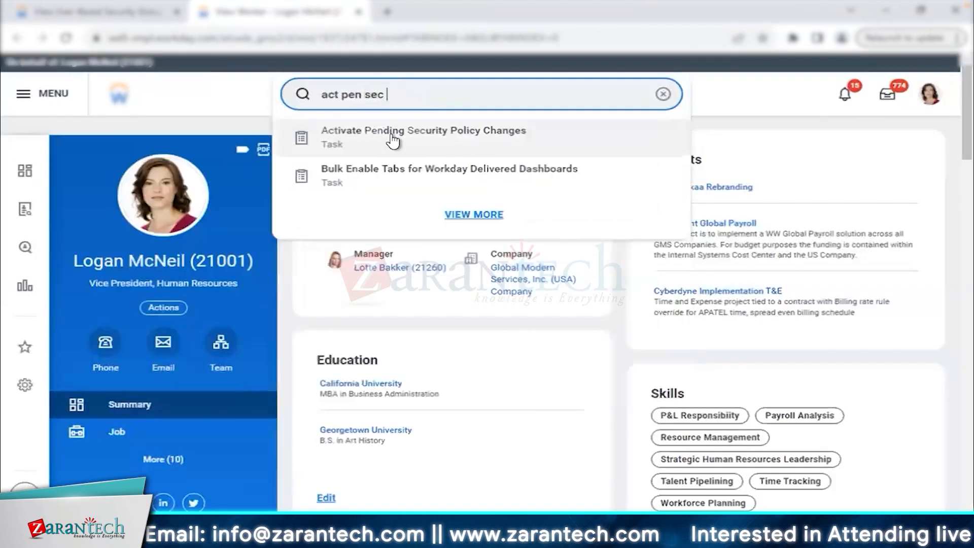
{"action": "left_click", "coordinate": [394, 135]}
{"action": "left_click", "coordinate": [291, 325]}
{"action": "type", "text": "Test"}
{"action": "left_click_drag", "start_coordinate": [231, 263], "coordinate": [542, 261]}
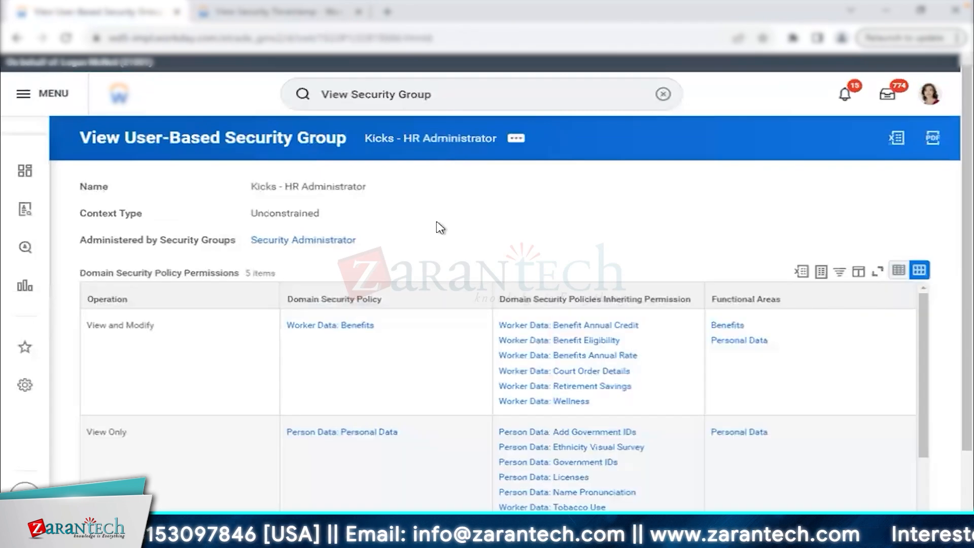
{"action": "left_click_drag", "start_coordinate": [82, 274], "coordinate": [238, 274]}
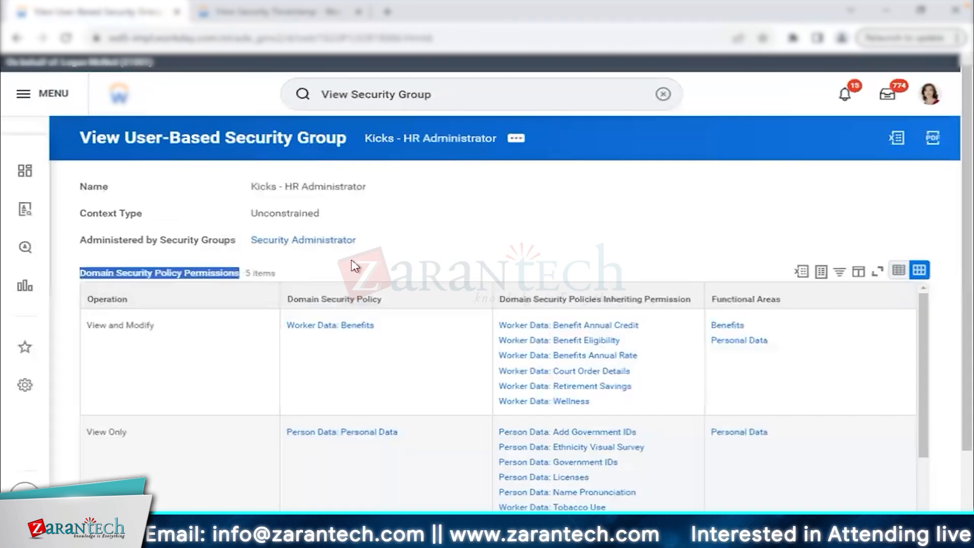
{"action": "left_click", "coordinate": [409, 265]}
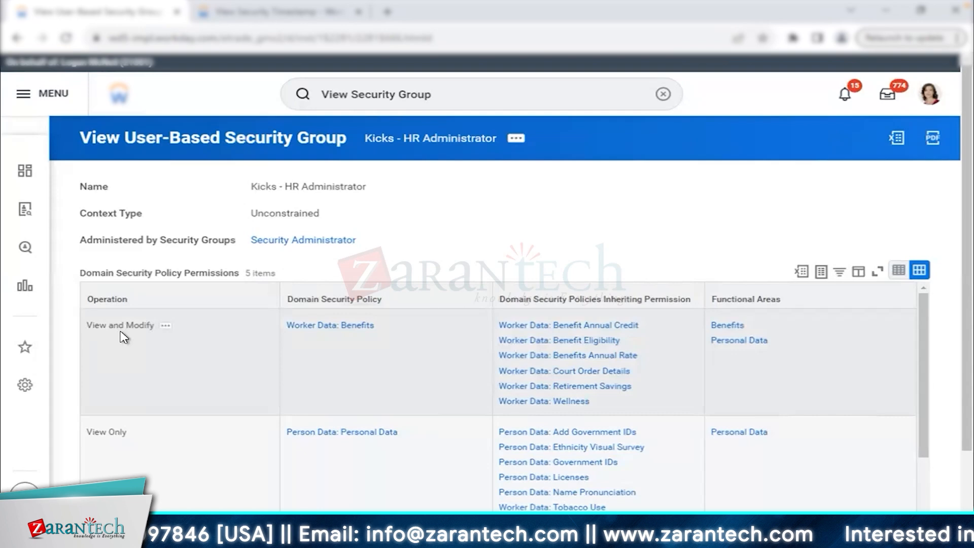
{"action": "left_click_drag", "start_coordinate": [289, 328], "coordinate": [378, 331]}
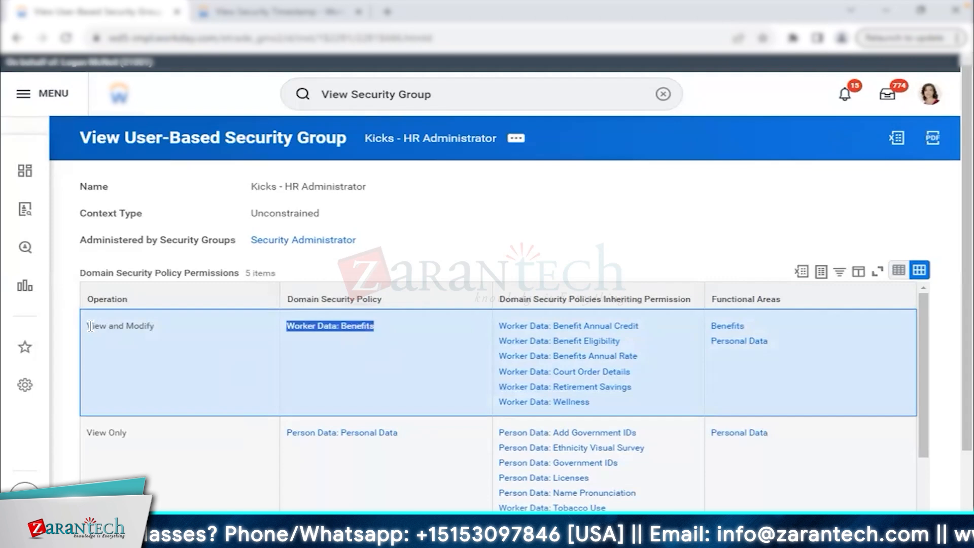
{"action": "left_click_drag", "start_coordinate": [89, 327], "coordinate": [150, 325]}
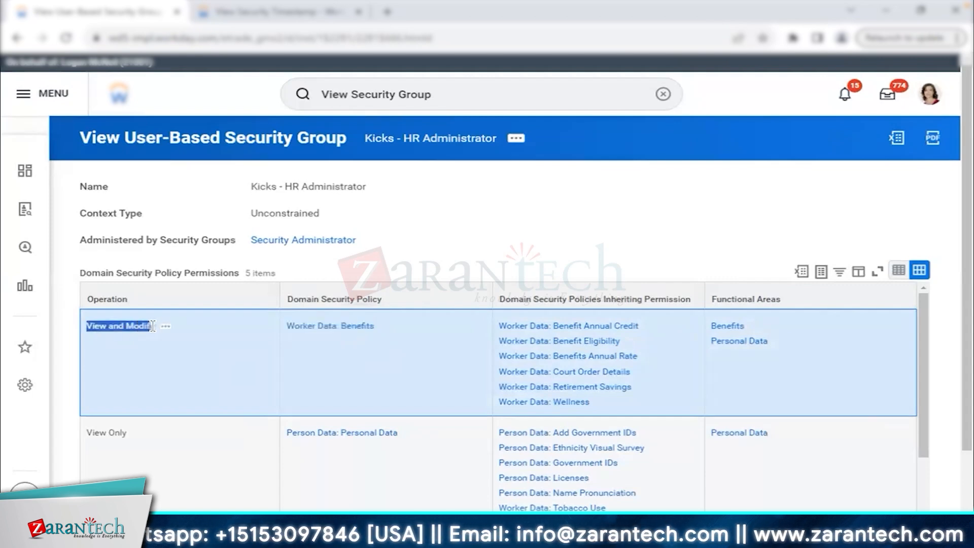
Open Worker Data: Benefits in a new tab and review its 53 securable actions and their View/Modify permissions.
{"action": "right_click", "coordinate": [320, 335]}
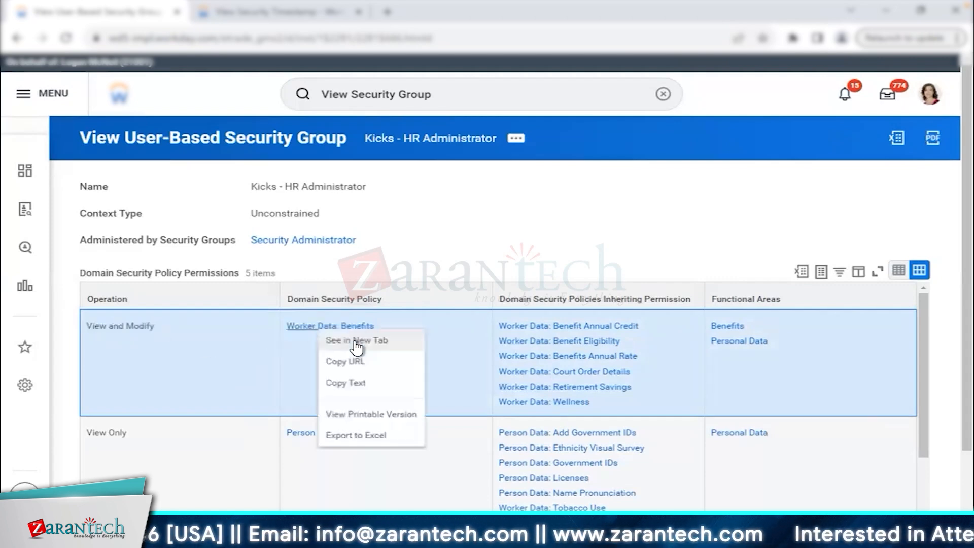
{"action": "left_click", "coordinate": [356, 341]}
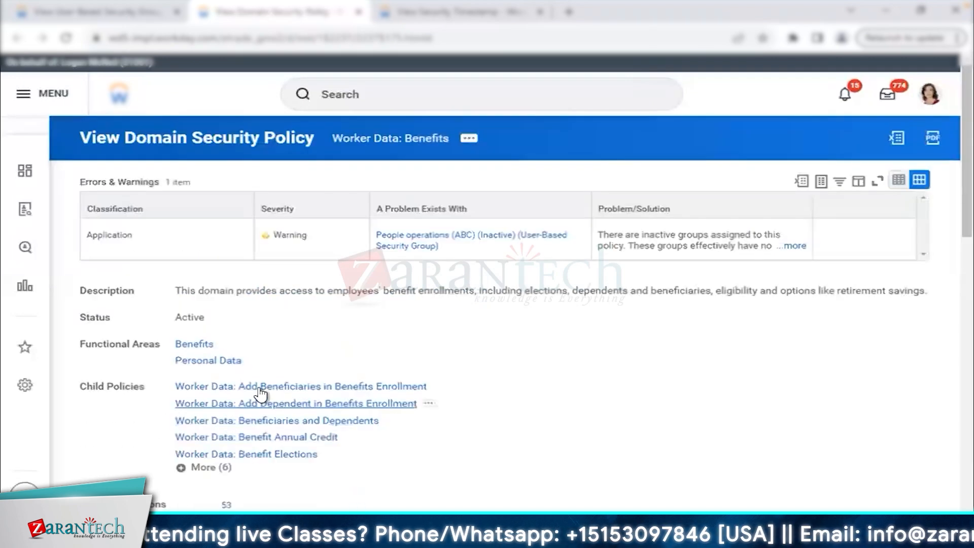
{"action": "scroll", "coordinate": [256, 395], "scroll_direction": "down", "scroll_amount": 3}
{"action": "left_click", "coordinate": [226, 401]}
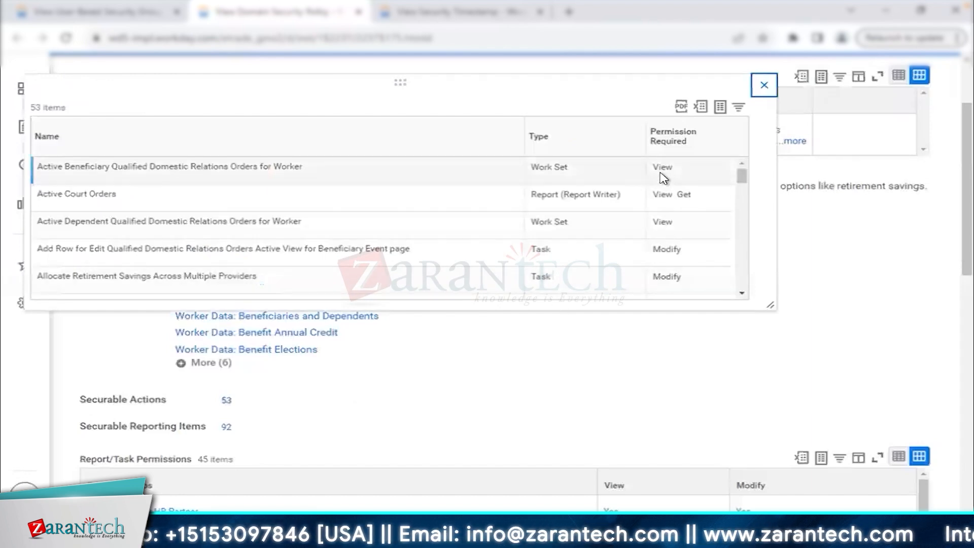
{"action": "left_click", "coordinate": [670, 255]}
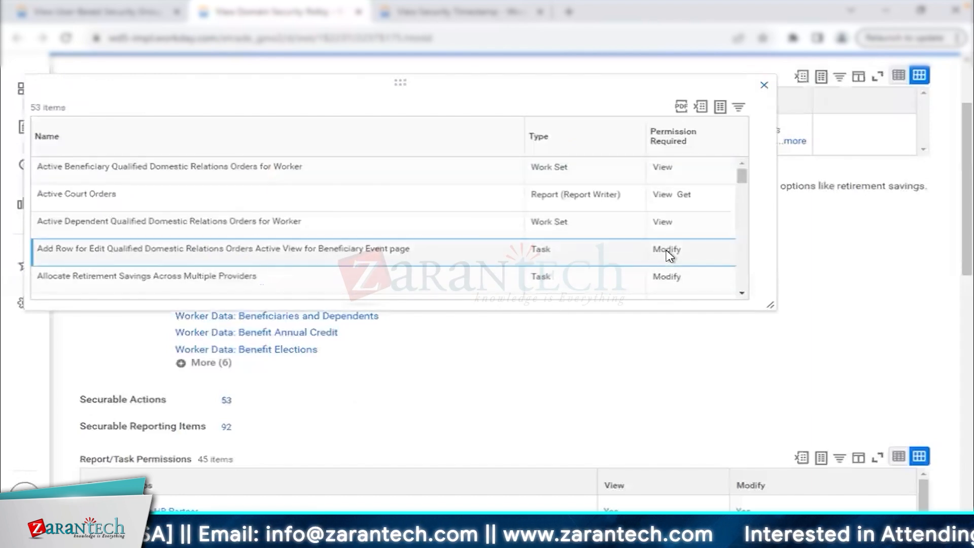
{"action": "triple_click", "coordinate": [677, 199]}
{"action": "left_click", "coordinate": [763, 85]}
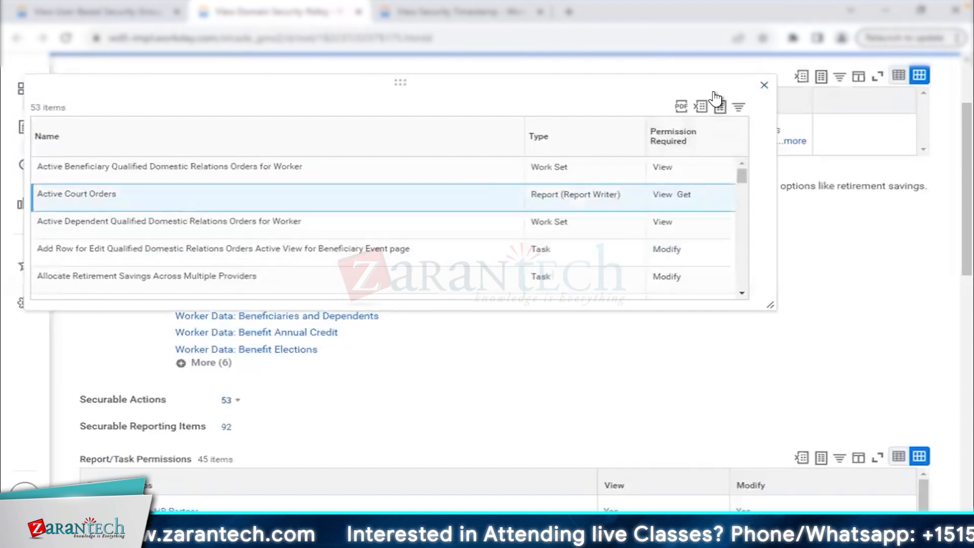
{"action": "left_click", "coordinate": [125, 13]}
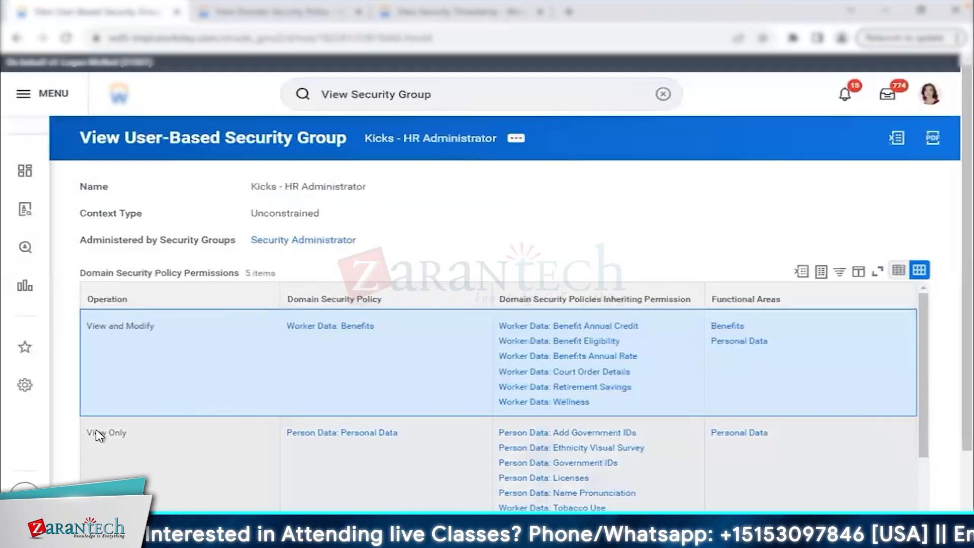
Open Person Data: Personal Data in a new tab and enlarge its securable actions list to scroll through it.
{"action": "triple_click", "coordinate": [101, 430]}
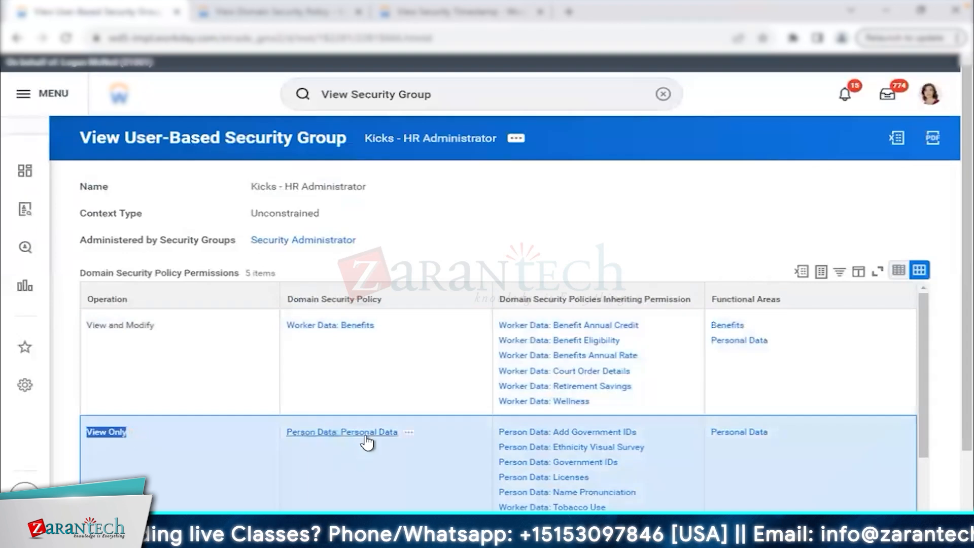
{"action": "right_click", "coordinate": [405, 442]}
{"action": "left_click", "coordinate": [447, 330]}
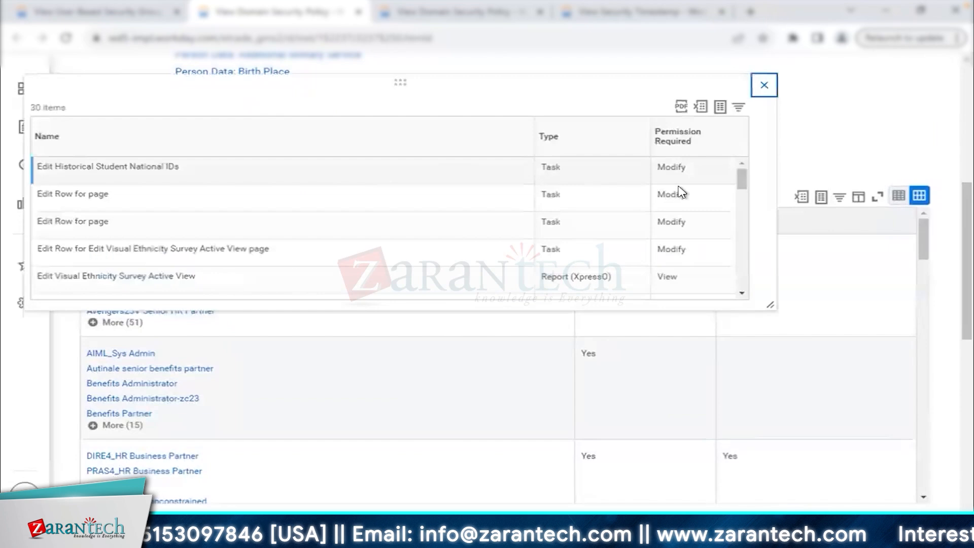
{"action": "double_click", "coordinate": [666, 277]}
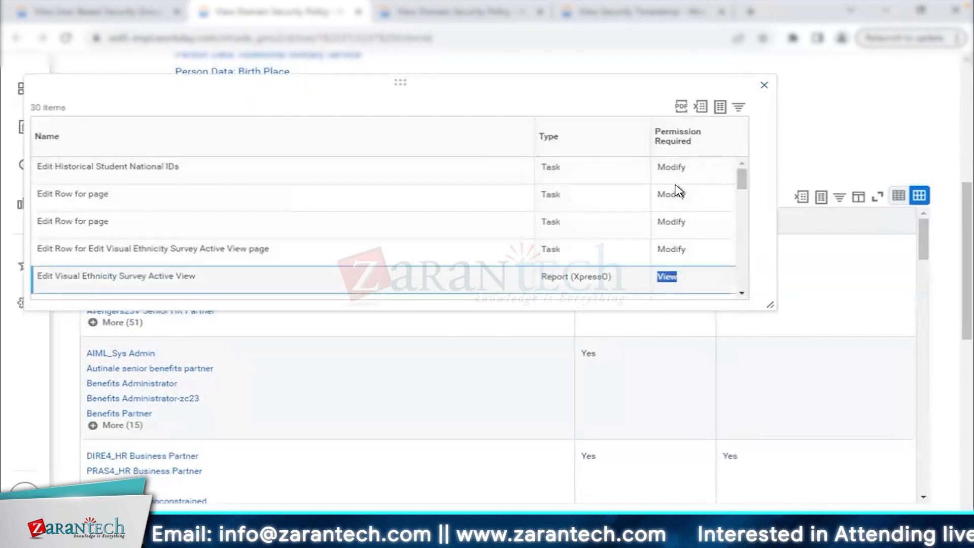
{"action": "left_click_drag", "start_coordinate": [768, 305], "coordinate": [868, 414]}
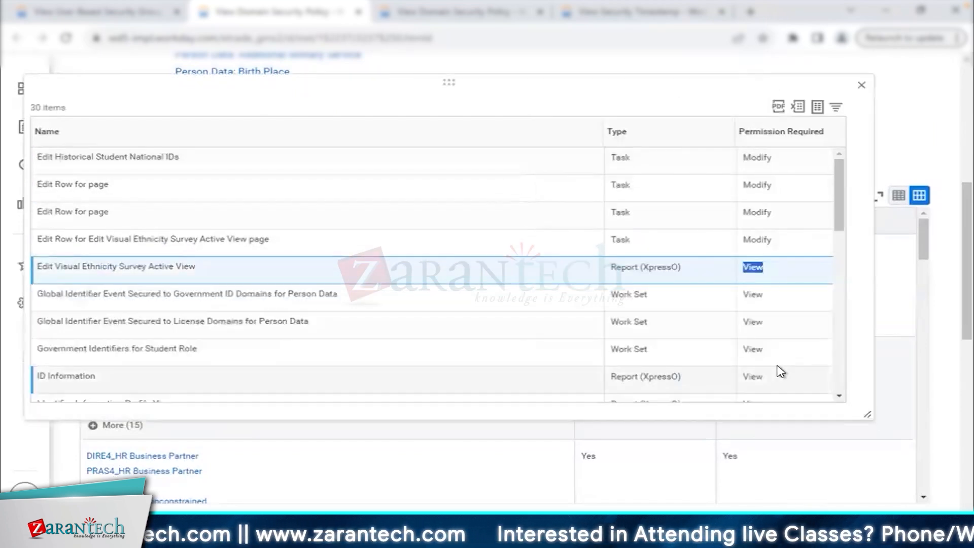
{"action": "scroll", "coordinate": [780, 372], "scroll_direction": "down", "scroll_amount": 2}
{"action": "scroll", "coordinate": [779, 372], "scroll_direction": "down", "scroll_amount": 1}
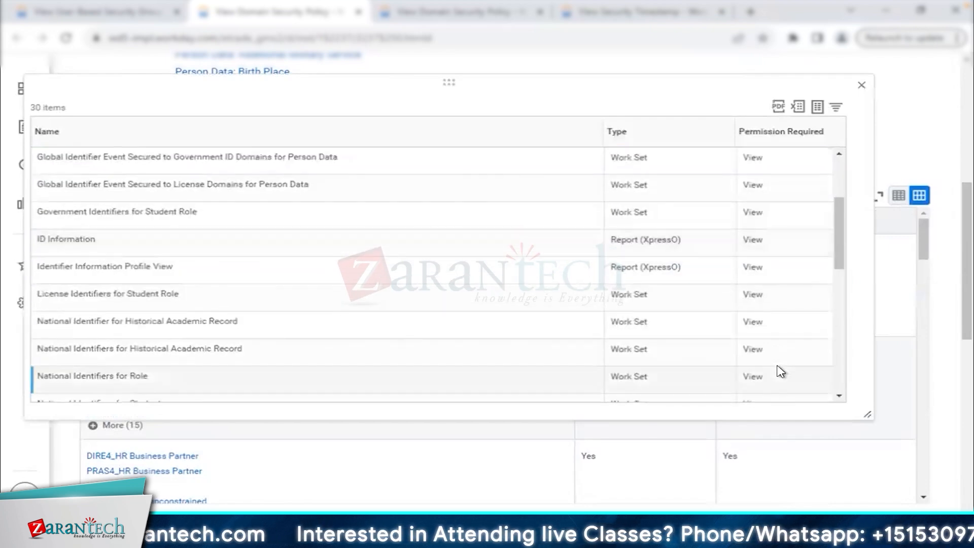
Compare against the Kicks - HR Administrator group page, then close the 30-item securable actions list.
{"action": "left_click", "coordinate": [98, 11]}
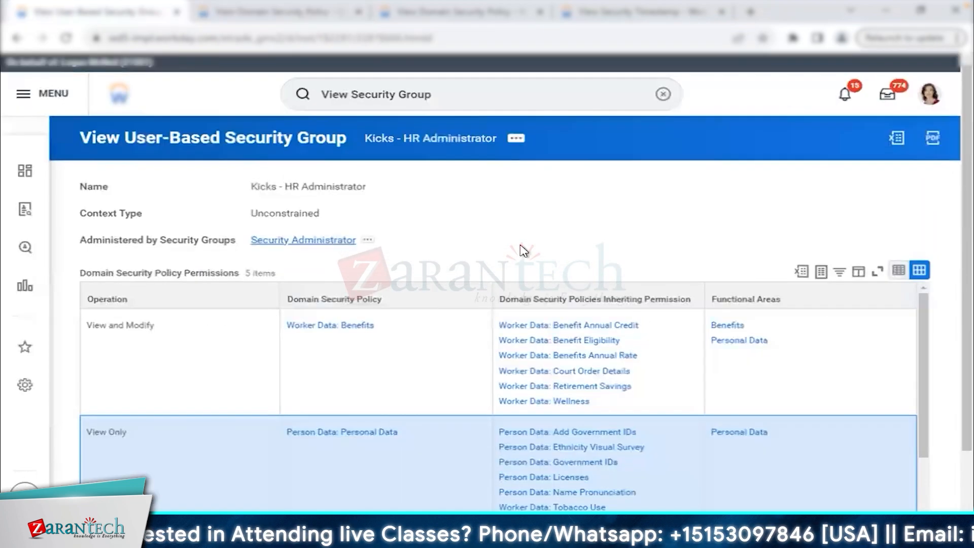
{"action": "scroll", "coordinate": [522, 250], "scroll_direction": "down", "scroll_amount": 2}
{"action": "scroll", "coordinate": [407, 363], "scroll_direction": "down", "scroll_amount": 1}
{"action": "scroll", "coordinate": [407, 364], "scroll_direction": "down", "scroll_amount": 3}
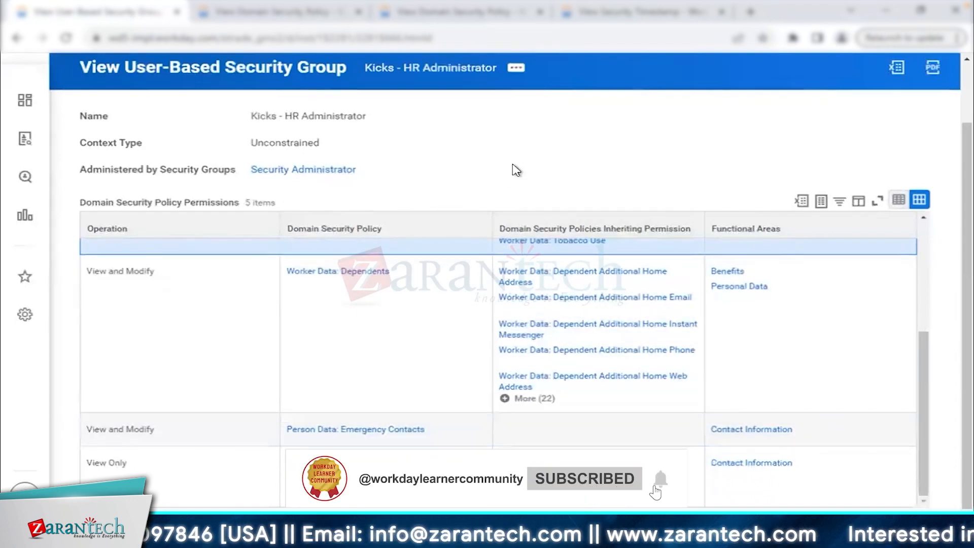
{"action": "scroll", "coordinate": [514, 169], "scroll_direction": "up", "scroll_amount": 3}
{"action": "left_click", "coordinate": [322, 20]}
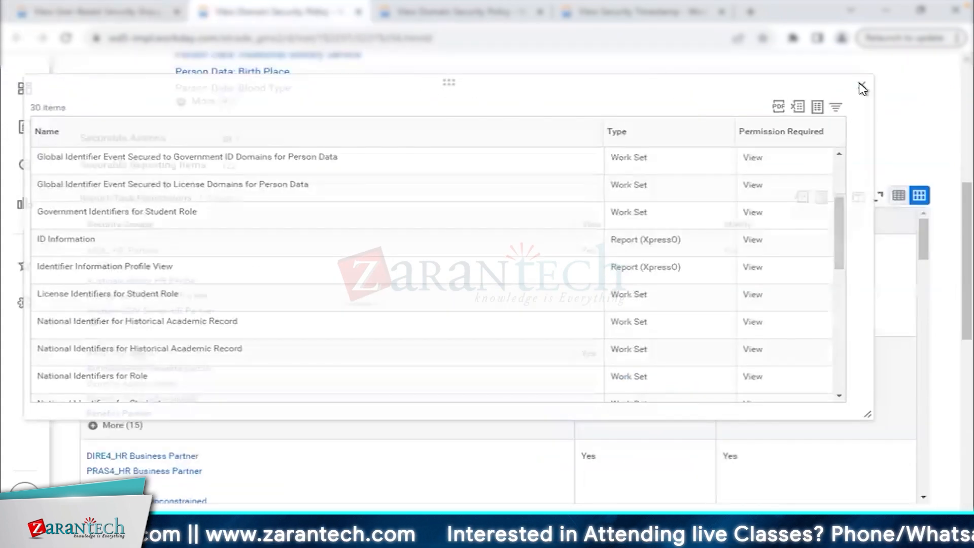
{"action": "left_click", "coordinate": [862, 86]}
{"action": "scroll", "coordinate": [561, 167], "scroll_direction": "up", "scroll_amount": 8}
Open the Business Process Security Policies for Functional Area report via a 'bus pro p' search.
{"action": "left_click", "coordinate": [395, 100]}
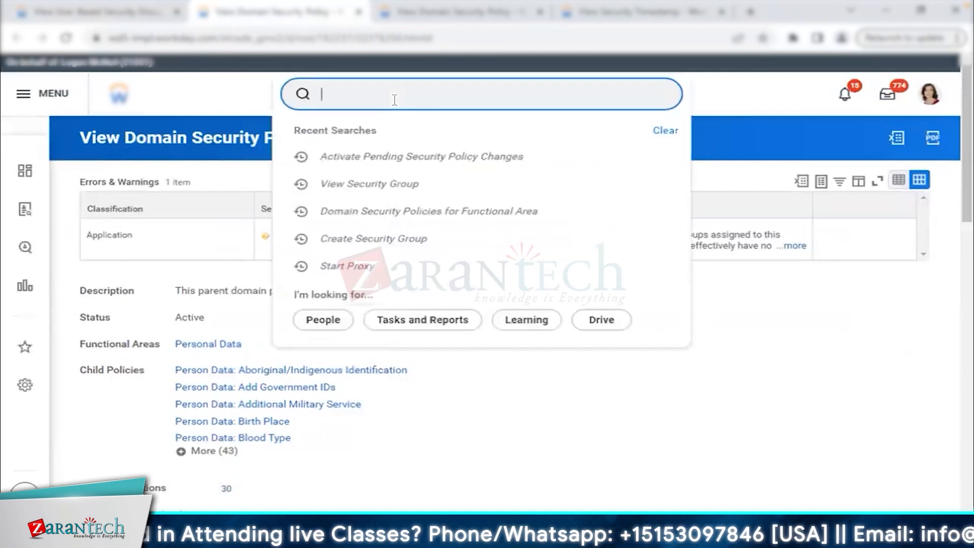
{"action": "type", "text": "bus pro "}
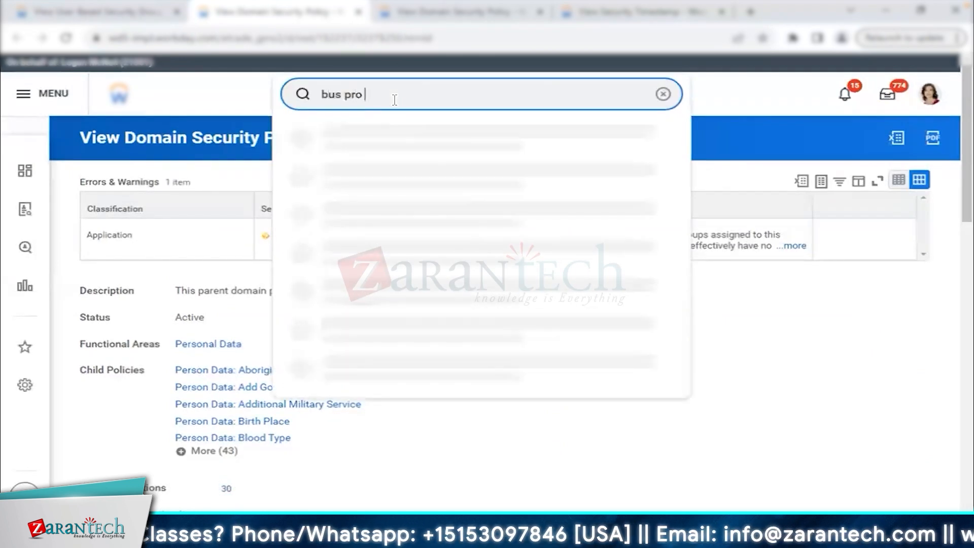
{"action": "type", "text": "poli"}
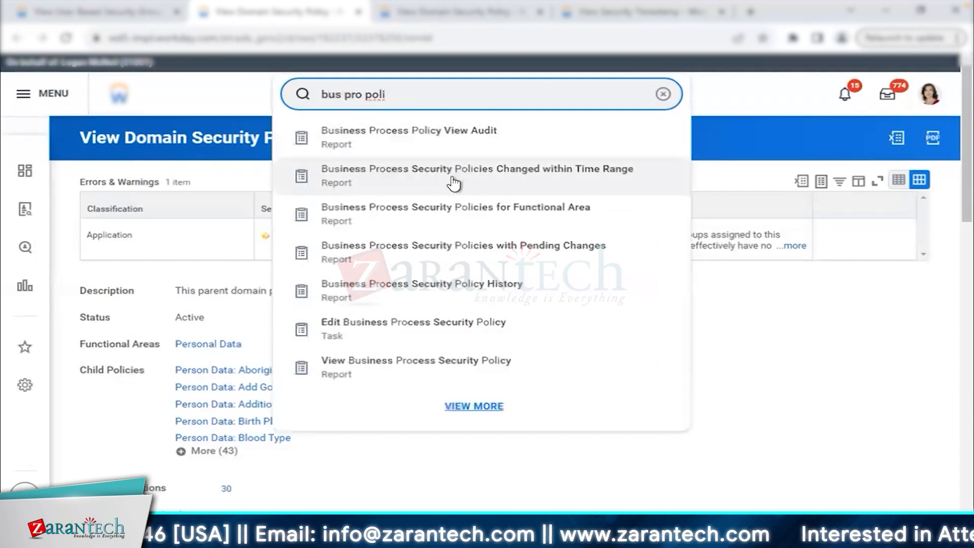
{"action": "left_click", "coordinate": [440, 222]}
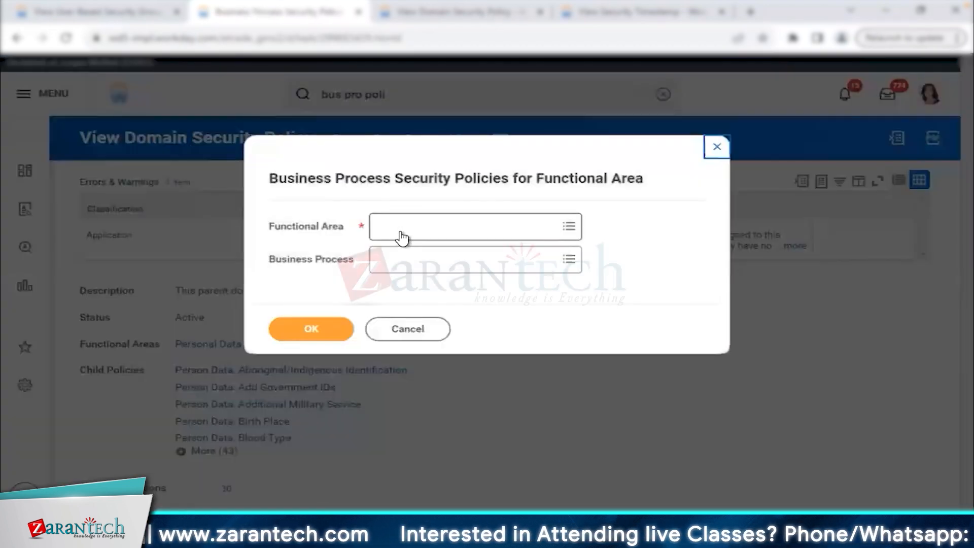
Set functional area Contact Information with Change Emergency Contacts, Home Contact Change and Legal Name Change.
{"action": "left_click", "coordinate": [404, 229]}
{"action": "type", "text": "contact"}
{"action": "key", "text": "Return"}
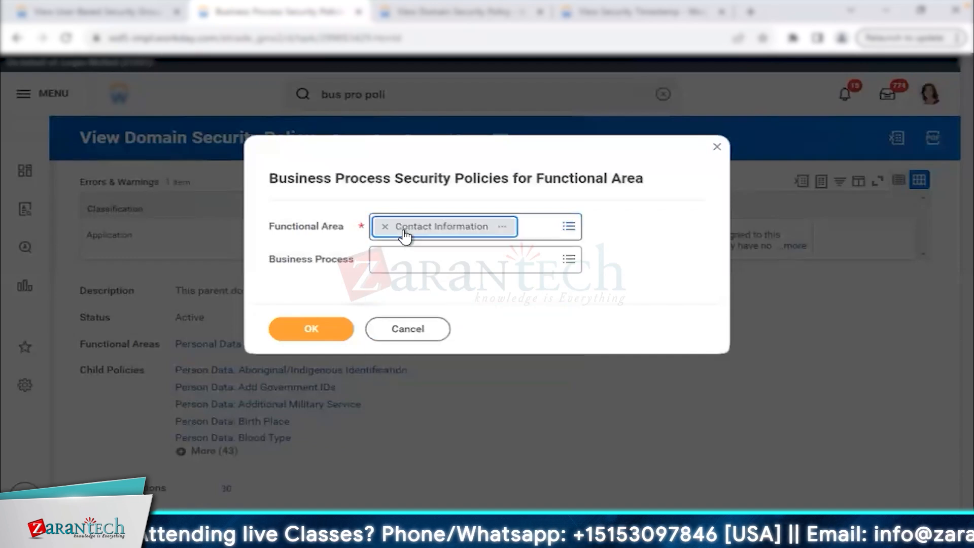
{"action": "left_click", "coordinate": [398, 260]}
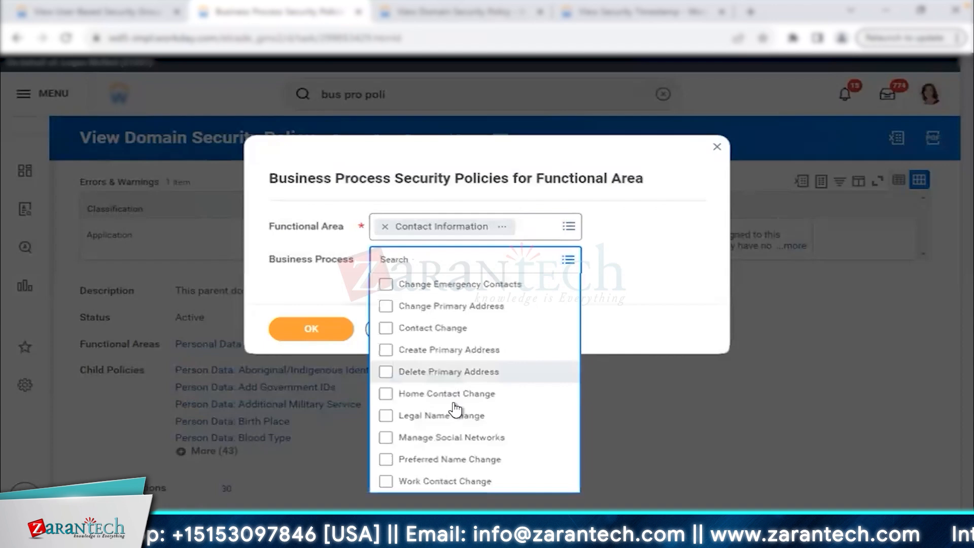
{"action": "left_click", "coordinate": [485, 283]}
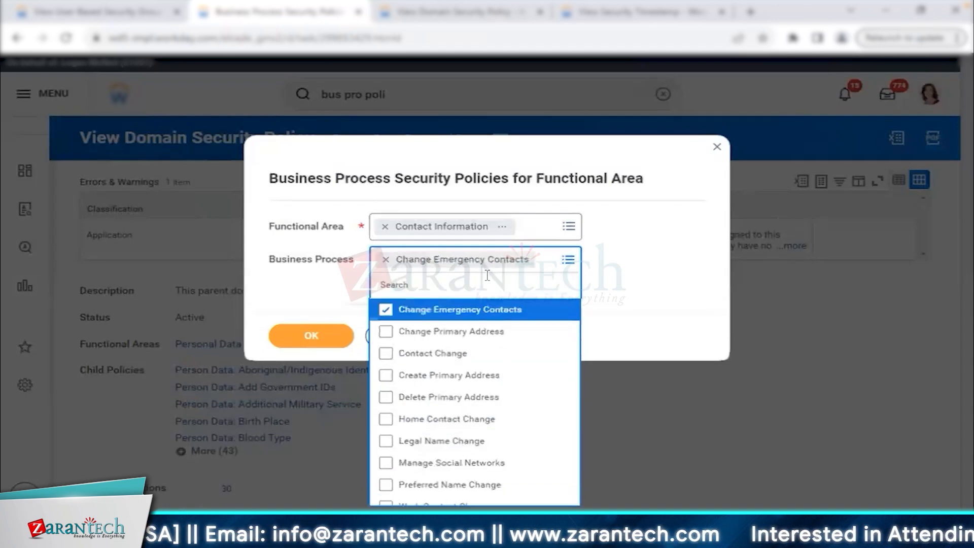
{"action": "left_click", "coordinate": [470, 421]}
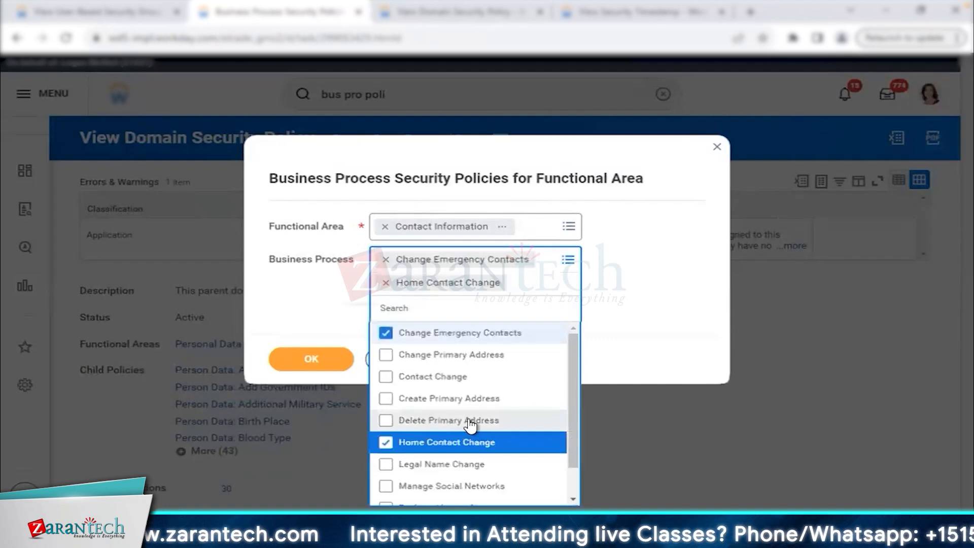
{"action": "left_click", "coordinate": [469, 464]}
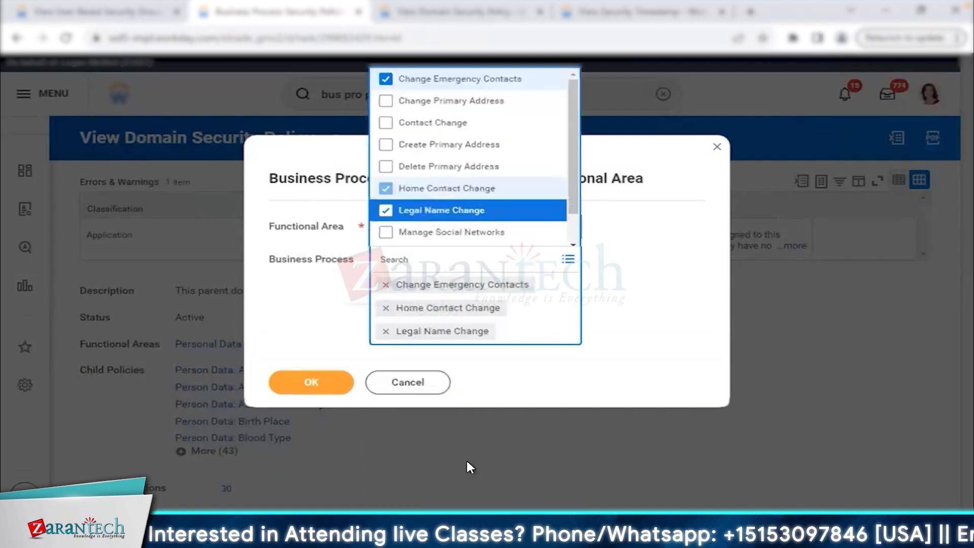
{"action": "left_click", "coordinate": [312, 378]}
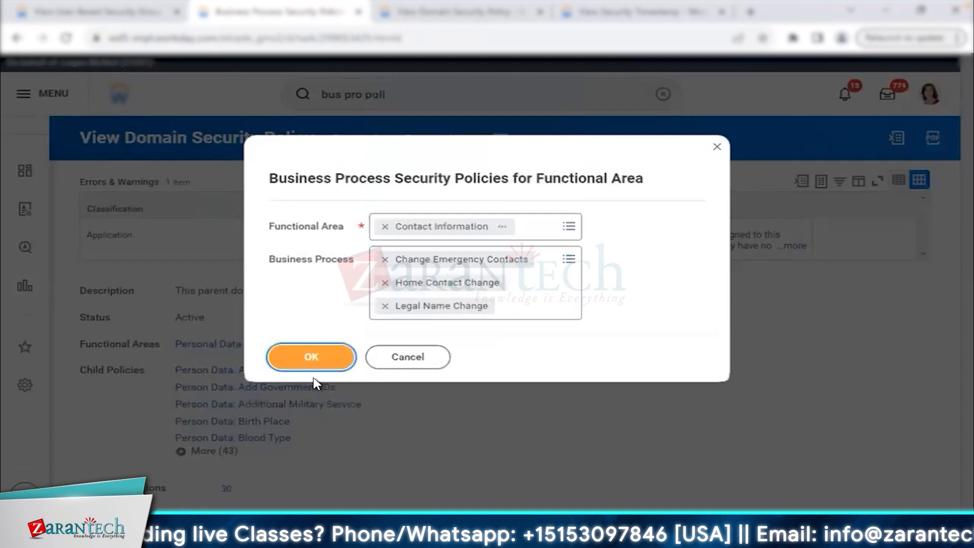
Run the report and review who can start and act on Change Emergency Contacts.
{"action": "left_click", "coordinate": [322, 358]}
{"action": "scroll", "coordinate": [490, 228], "scroll_direction": "down", "scroll_amount": 2}
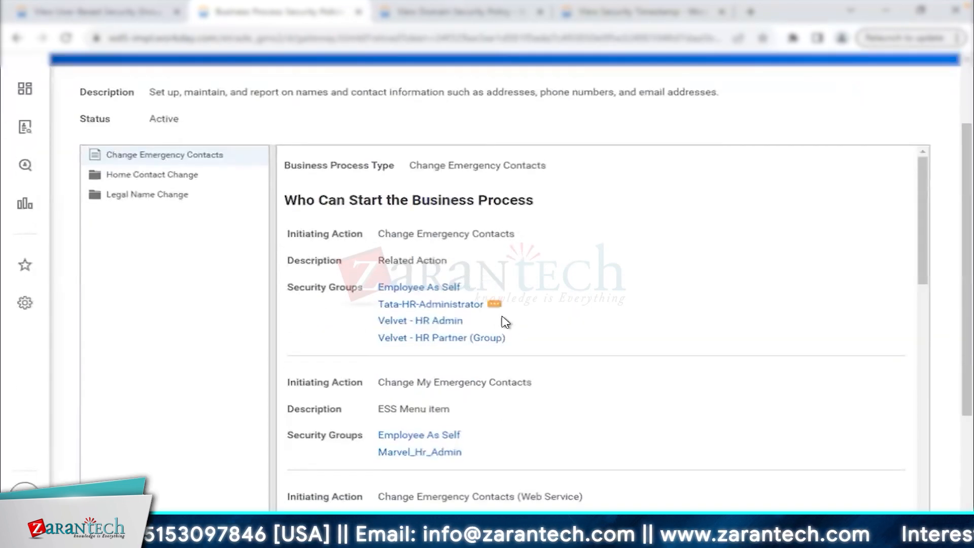
{"action": "scroll", "coordinate": [546, 366], "scroll_direction": "up", "scroll_amount": 1}
{"action": "scroll", "coordinate": [545, 366], "scroll_direction": "up", "scroll_amount": 1}
{"action": "left_click", "coordinate": [556, 242]}
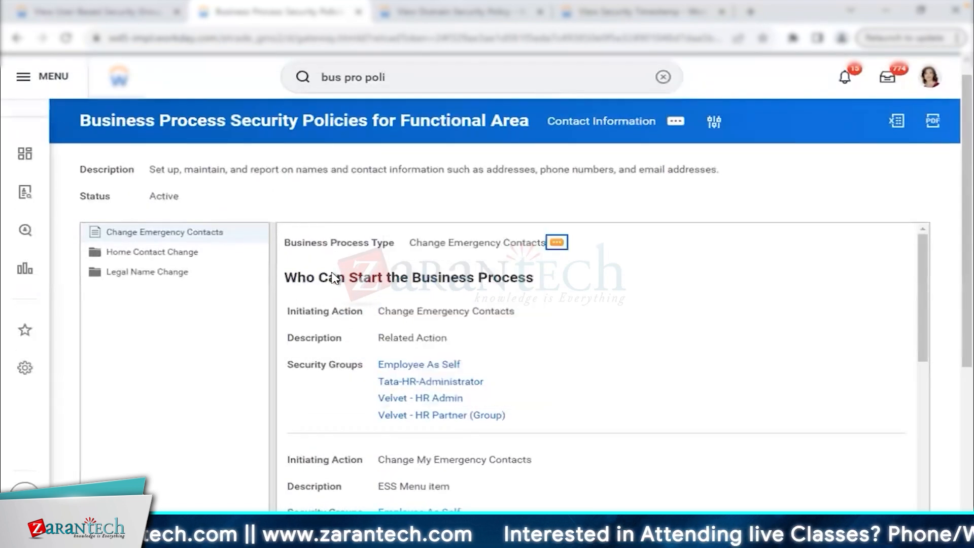
{"action": "left_click_drag", "start_coordinate": [284, 277], "coordinate": [533, 278]}
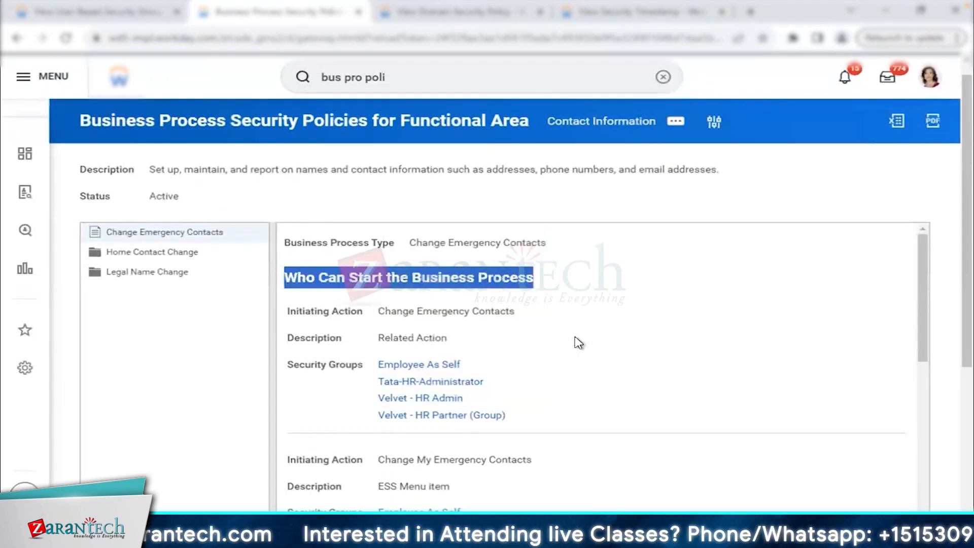
{"action": "scroll", "coordinate": [577, 342], "scroll_direction": "down", "scroll_amount": 10}
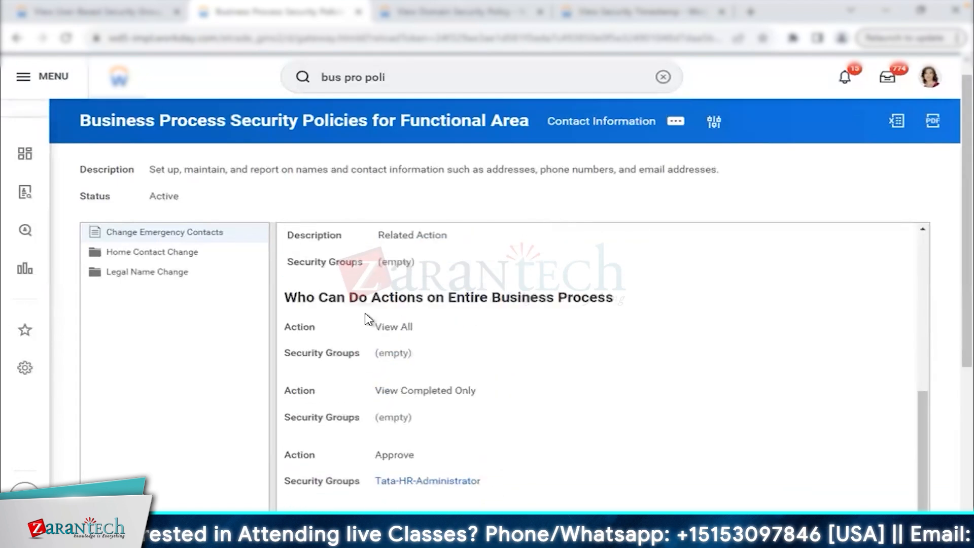
{"action": "left_click_drag", "start_coordinate": [285, 298], "coordinate": [625, 301]}
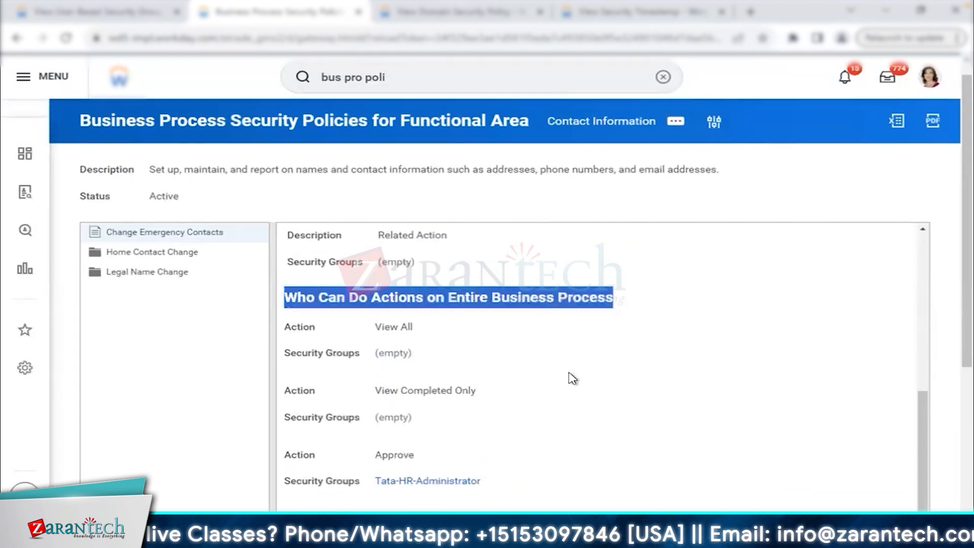
Expand Home Contact Change and review its Who Can Do Action Steps section.
{"action": "scroll", "coordinate": [570, 379], "scroll_direction": "down", "scroll_amount": 4}
{"action": "left_click", "coordinate": [173, 257]}
{"action": "scroll", "coordinate": [484, 354], "scroll_direction": "up", "scroll_amount": 3}
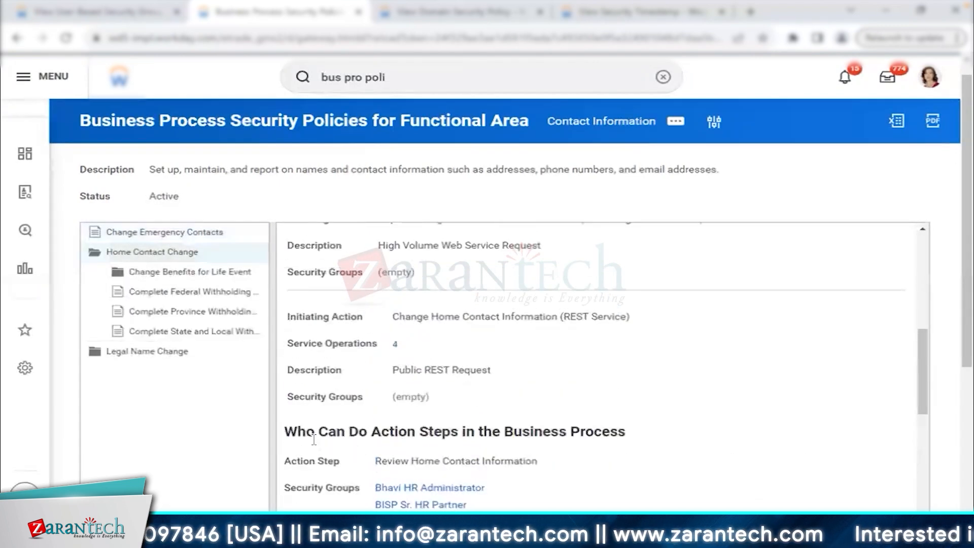
{"action": "left_click_drag", "start_coordinate": [289, 424], "coordinate": [614, 425]}
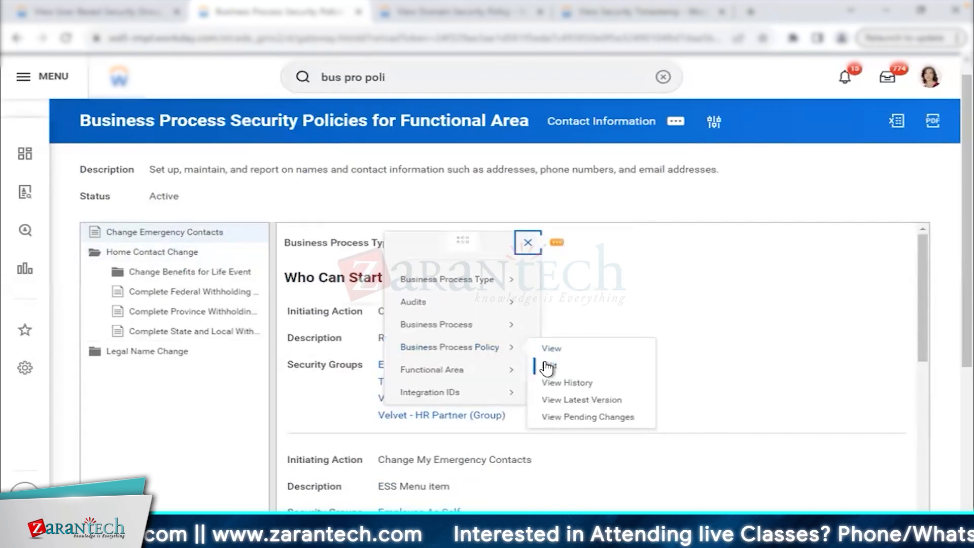
In a new-tab policy editor, add Kicks - HR Administrator to the initiating groups, keeping both Velvet groups.
{"action": "right_click", "coordinate": [547, 366]}
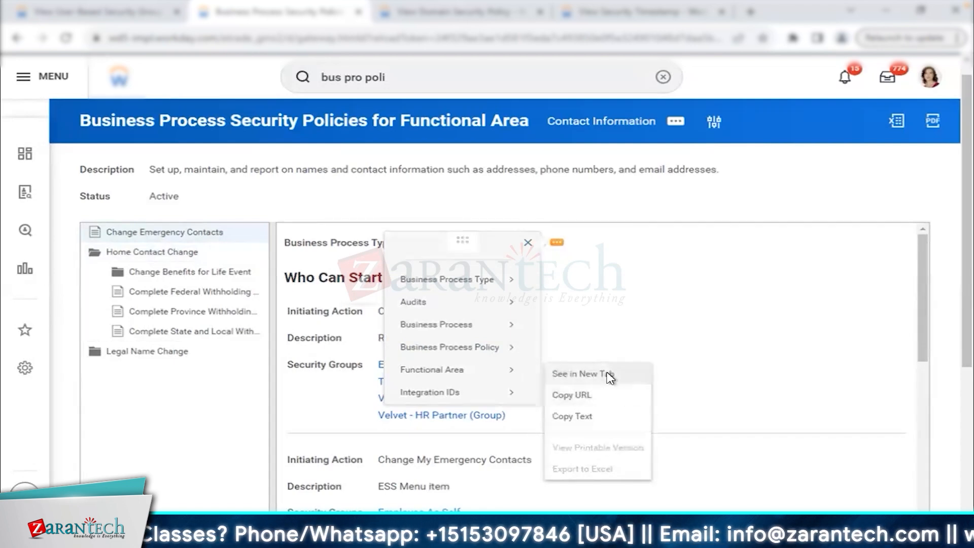
{"action": "left_click", "coordinate": [610, 375]}
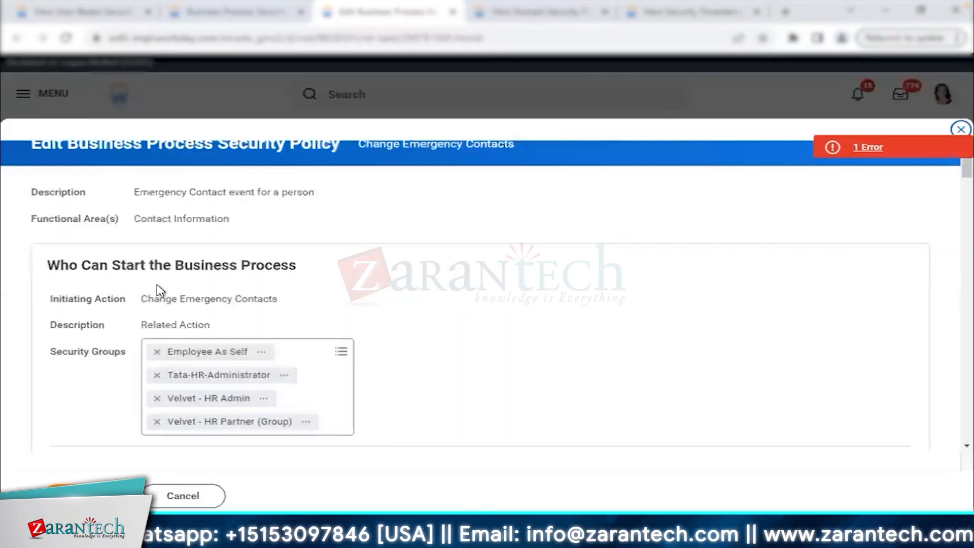
{"action": "left_click", "coordinate": [157, 421]}
{"action": "left_click", "coordinate": [157, 399]}
{"action": "left_click", "coordinate": [304, 349]}
{"action": "key", "text": "Return"}
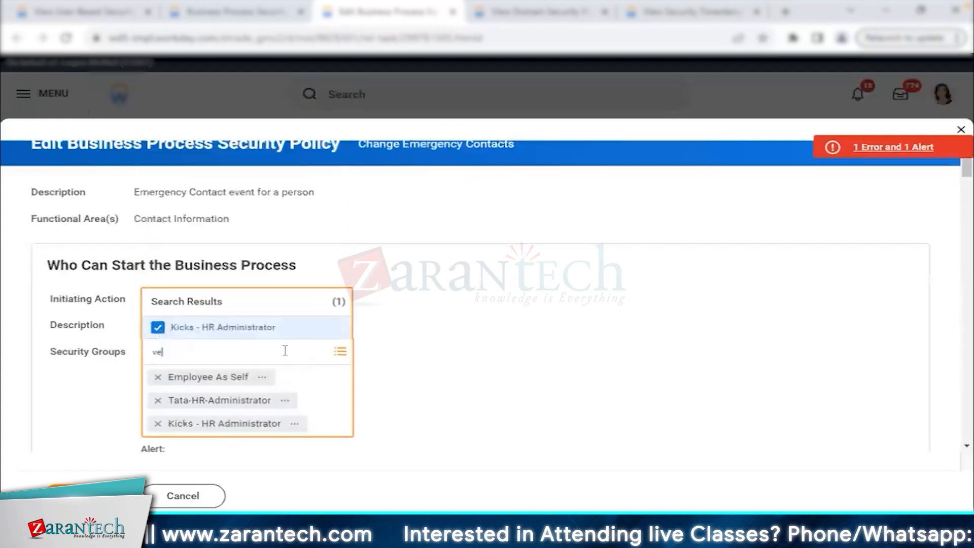
{"action": "type", "text": "velvet"}
{"action": "key", "text": "Return"}
{"action": "left_click", "coordinate": [239, 282]}
{"action": "left_click", "coordinate": [236, 261]}
{"action": "left_click", "coordinate": [471, 381]}
Review the Change Emergency Contacts initiating action and its Sub Event to Hire and Onboarding description.
{"action": "scroll", "coordinate": [471, 380], "scroll_direction": "down", "scroll_amount": 4}
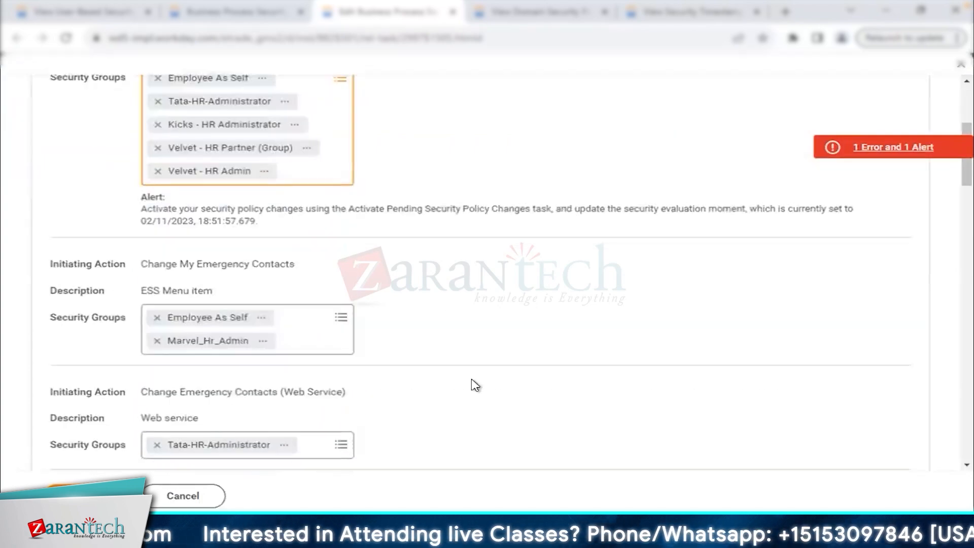
{"action": "scroll", "coordinate": [472, 381], "scroll_direction": "down", "scroll_amount": 6}
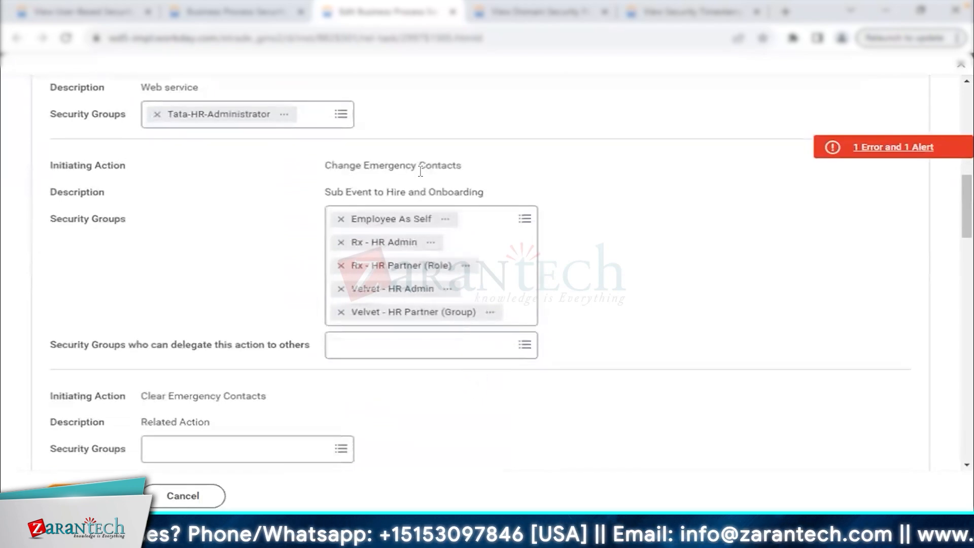
{"action": "left_click_drag", "start_coordinate": [460, 167], "coordinate": [397, 195]}
{"action": "left_click_drag", "start_coordinate": [332, 193], "coordinate": [464, 194]}
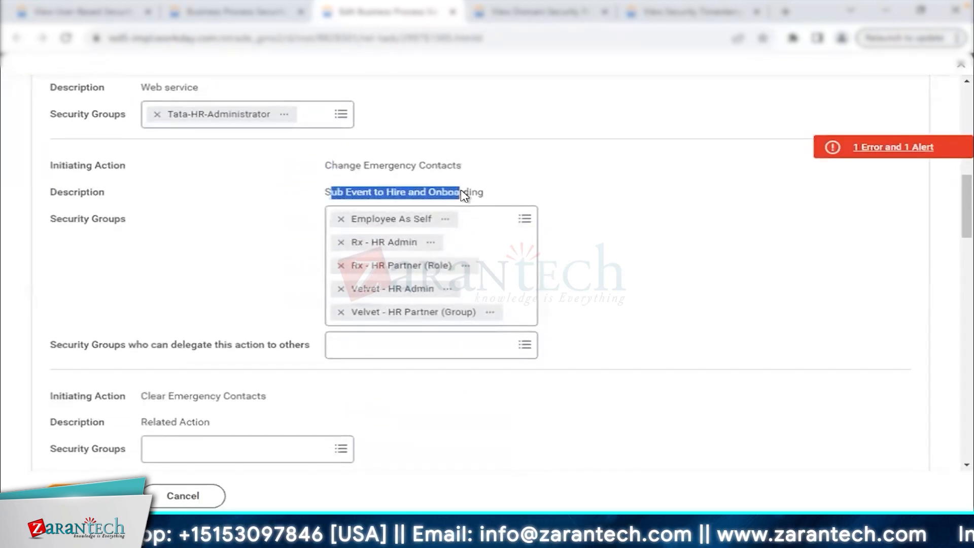
{"action": "left_click", "coordinate": [516, 277]}
{"action": "scroll", "coordinate": [586, 313], "scroll_direction": "down", "scroll_amount": 5}
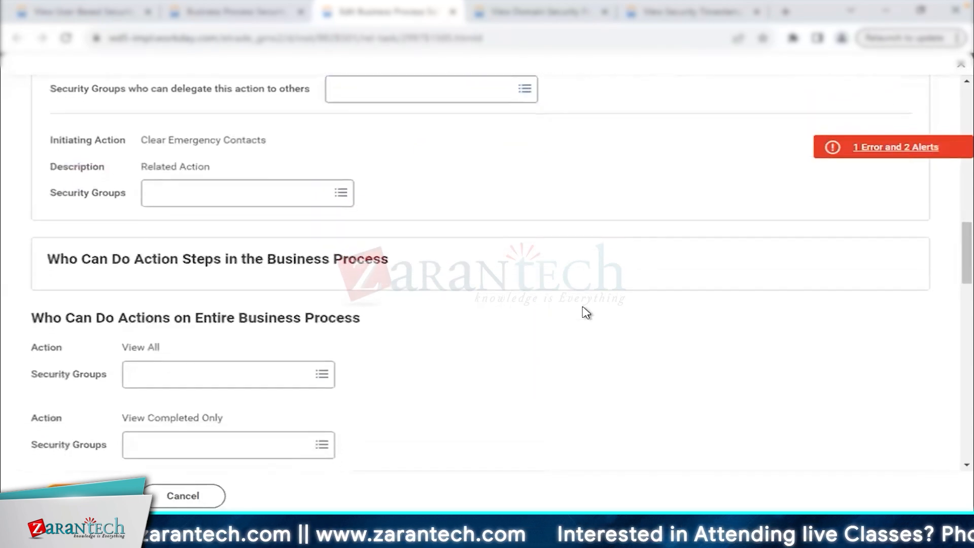
{"action": "scroll", "coordinate": [587, 313], "scroll_direction": "down", "scroll_amount": 5}
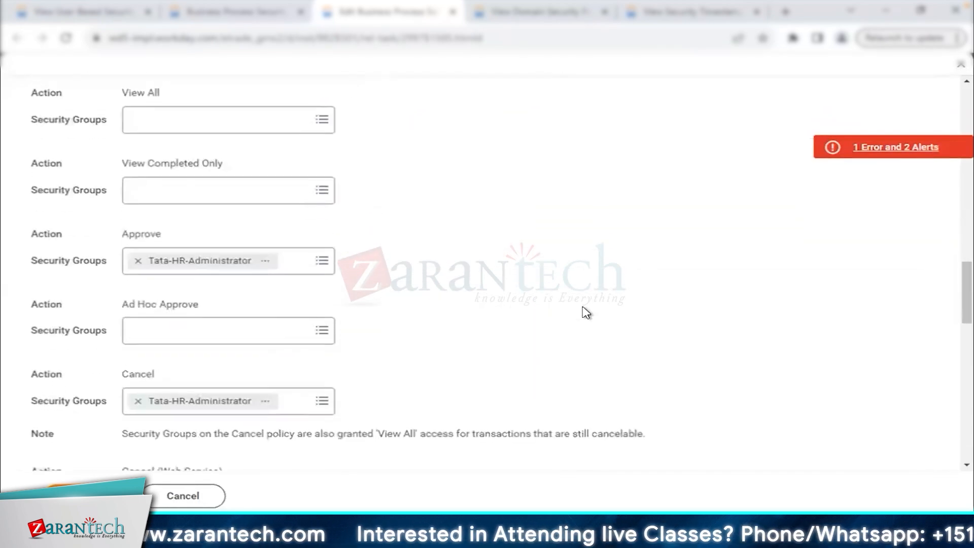
Add Kicks - HR Administrator to the Approve and Cancel security groups.
{"action": "left_click", "coordinate": [300, 266]}
{"action": "type", "text": "kicks"}
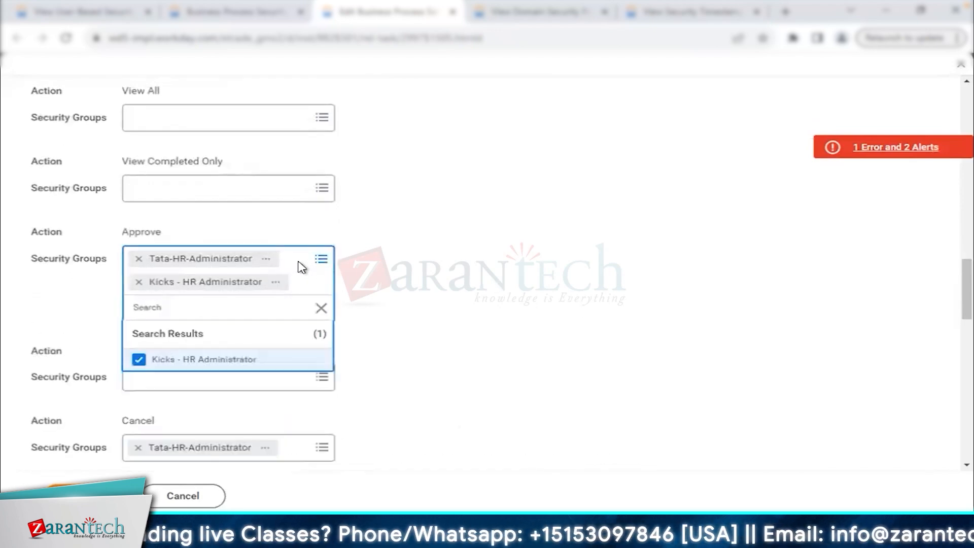
{"action": "scroll", "coordinate": [409, 319], "scroll_direction": "down", "scroll_amount": 2}
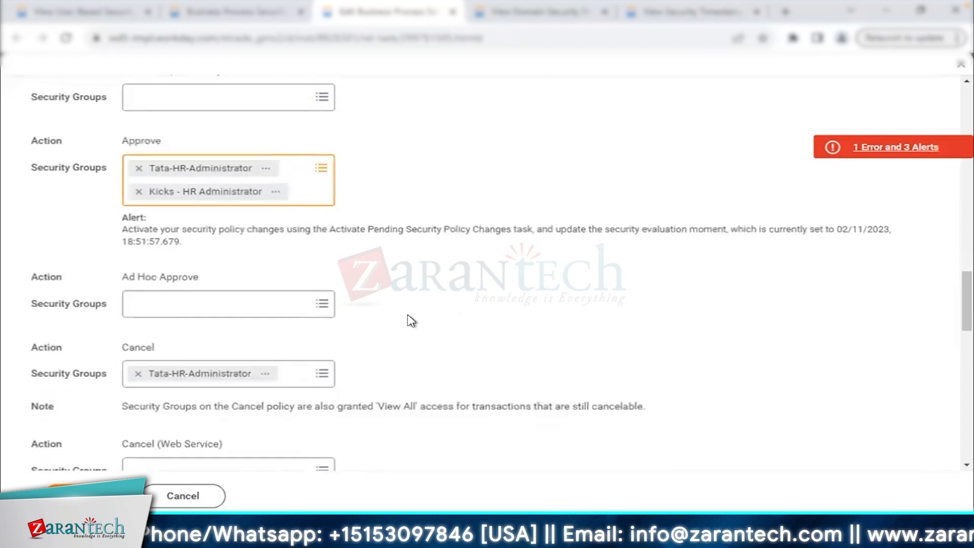
{"action": "left_click", "coordinate": [298, 373]}
{"action": "type", "text": "kick"}
{"action": "key", "text": "Return"}
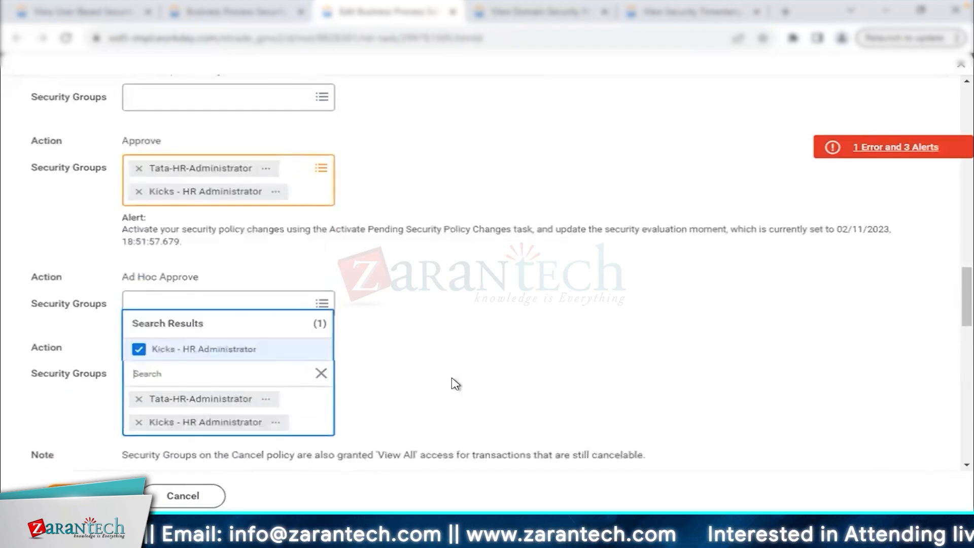
{"action": "scroll", "coordinate": [453, 384], "scroll_direction": "down", "scroll_amount": 2}
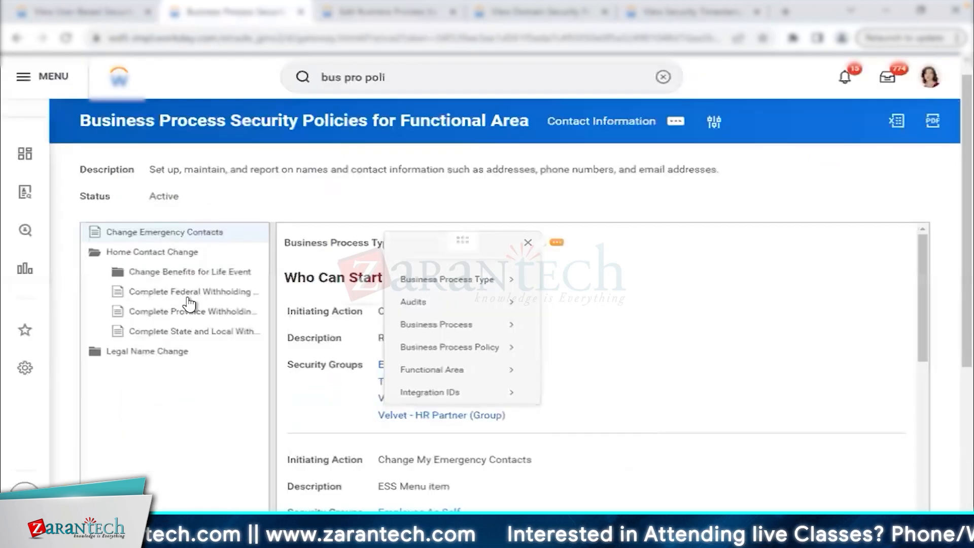
Expand Home Contact Change to reveal its four sub-processes, checking Change Benefits for Life Event along the way.
{"action": "left_click", "coordinate": [184, 256]}
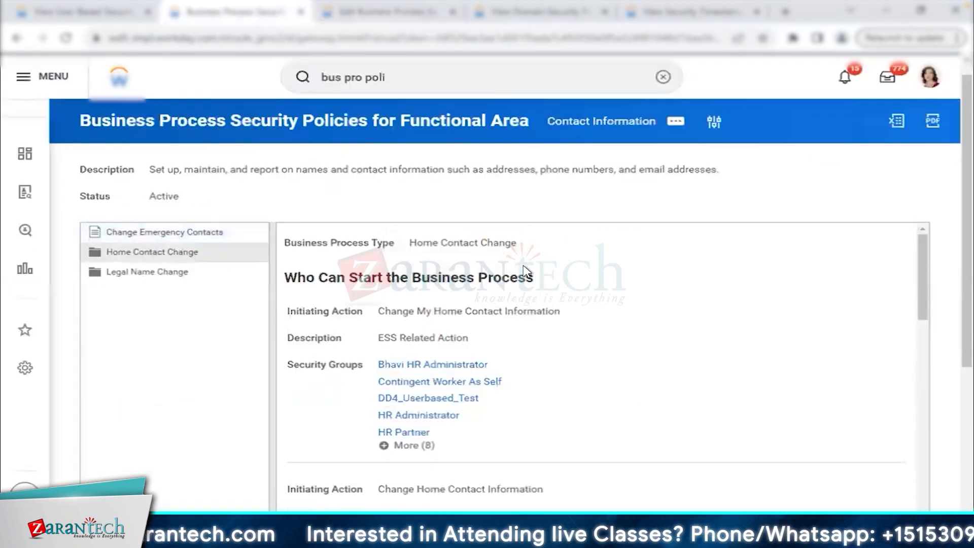
{"action": "left_click", "coordinate": [528, 242]}
{"action": "left_click", "coordinate": [97, 254]}
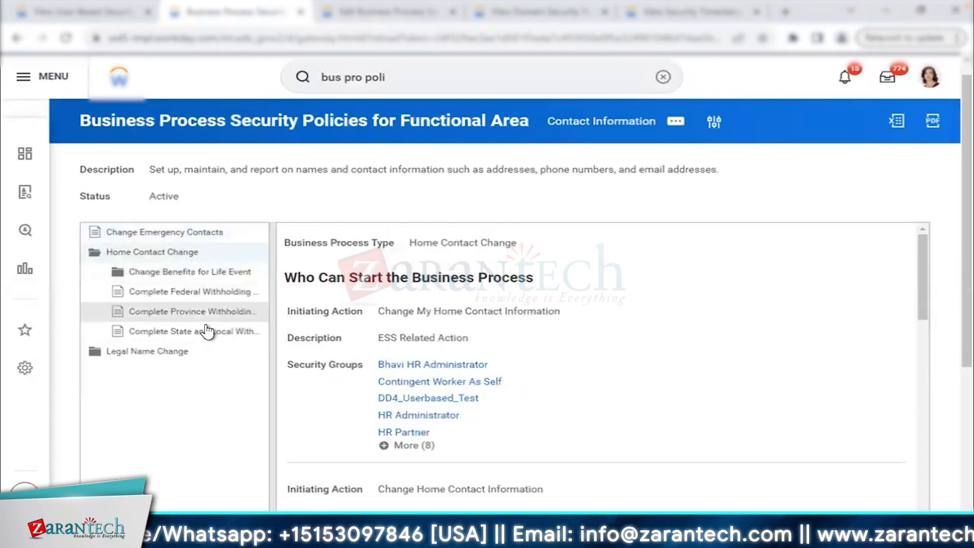
{"action": "left_click", "coordinate": [209, 279]}
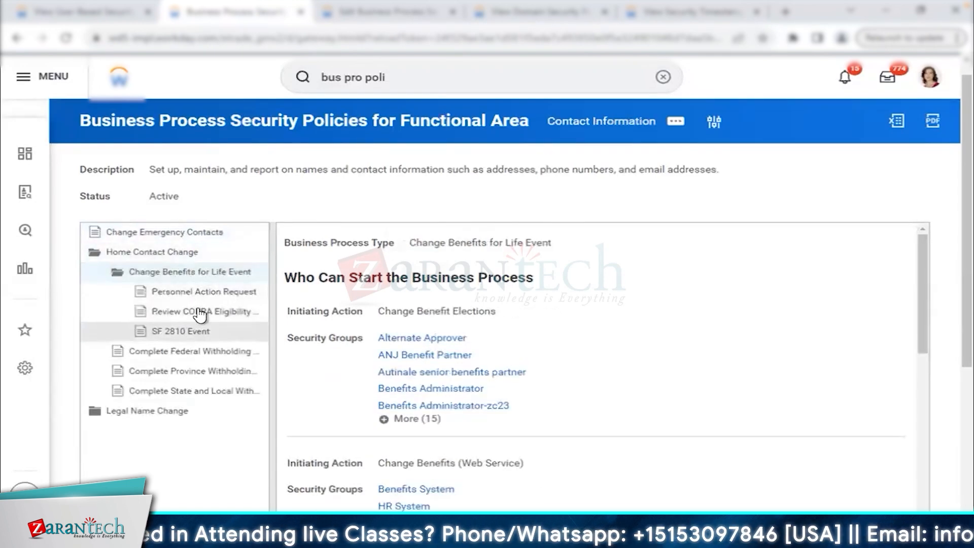
{"action": "left_click", "coordinate": [172, 276]}
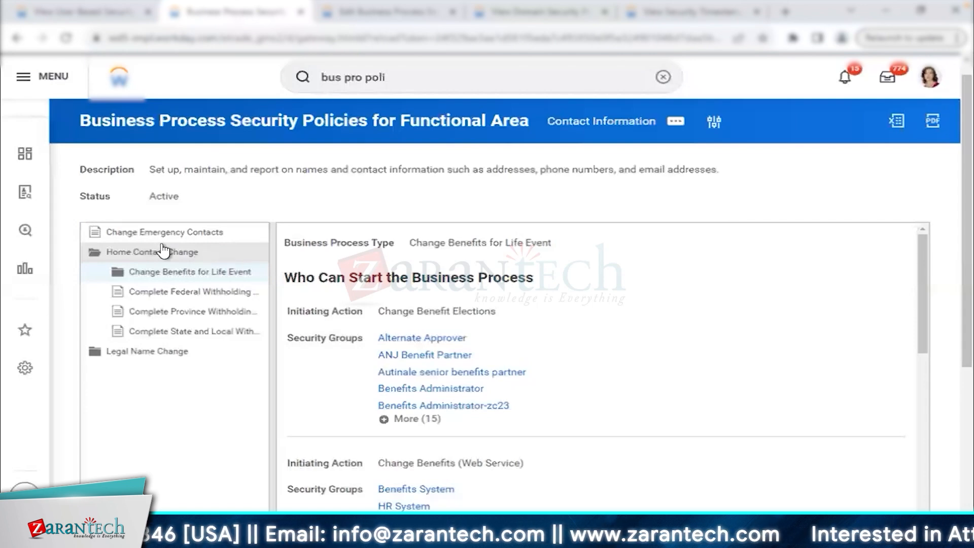
{"action": "left_click", "coordinate": [94, 258]}
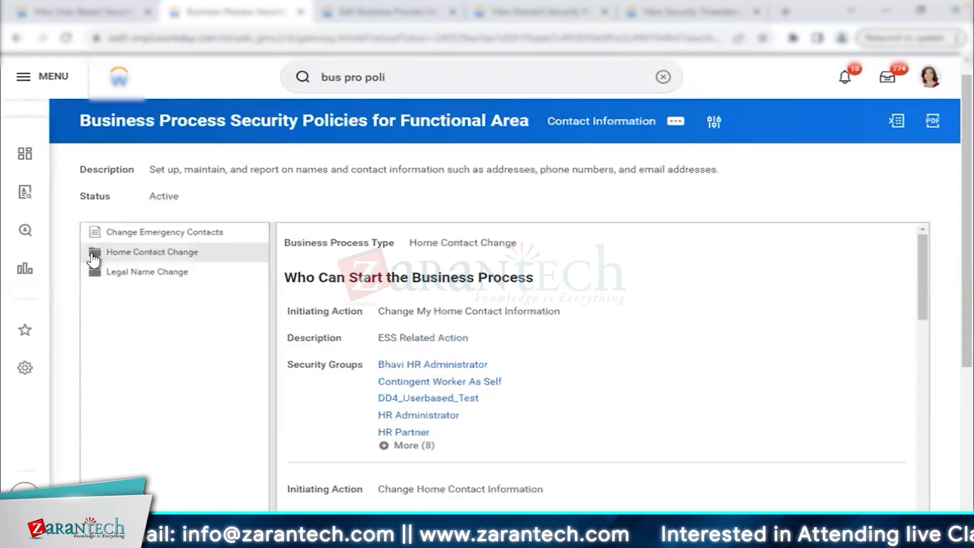
{"action": "left_click", "coordinate": [197, 259]}
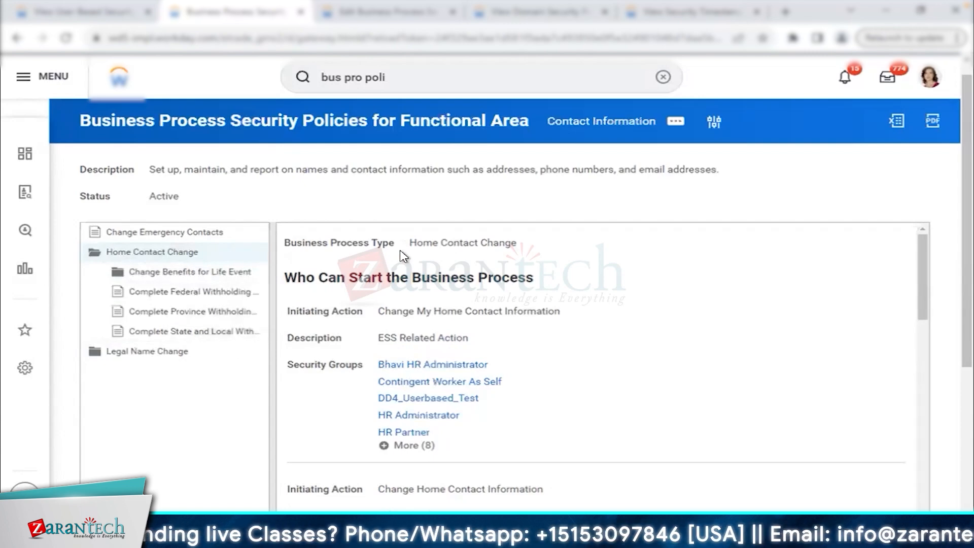
{"action": "left_click", "coordinate": [529, 245]}
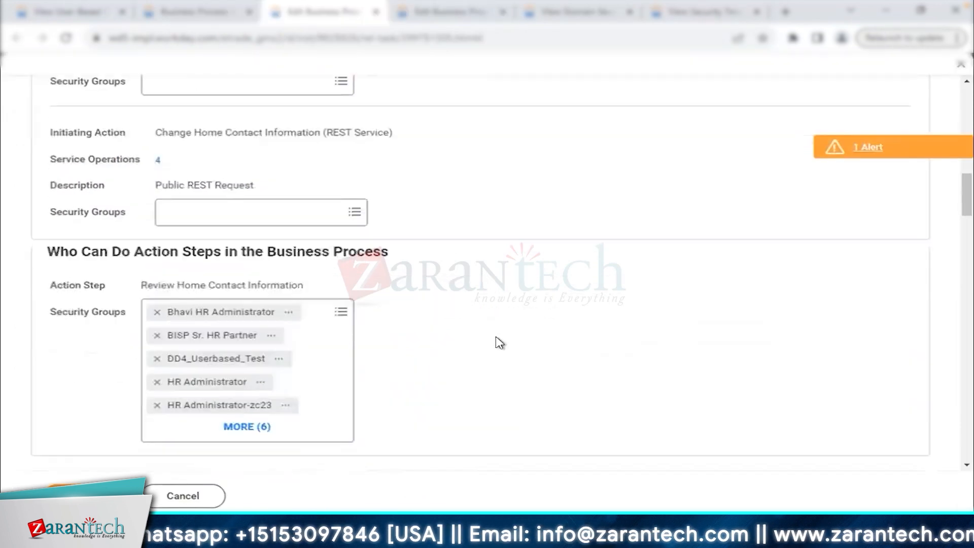
Add Kicks - HR Administrator to the review step's security groups in the Home Contact Change policy.
{"action": "scroll", "coordinate": [500, 341], "scroll_direction": "down", "scroll_amount": 1}
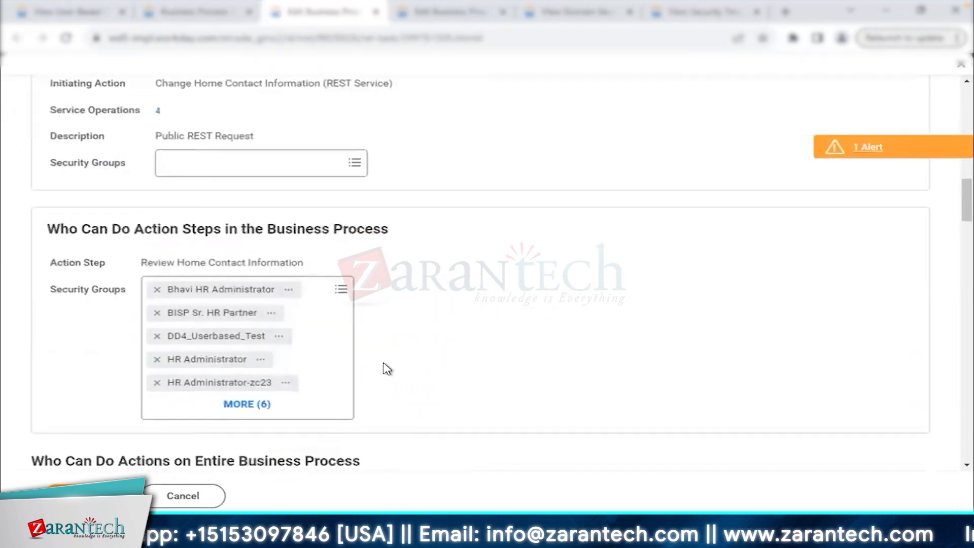
{"action": "left_click", "coordinate": [342, 385]}
{"action": "type", "text": "se"}
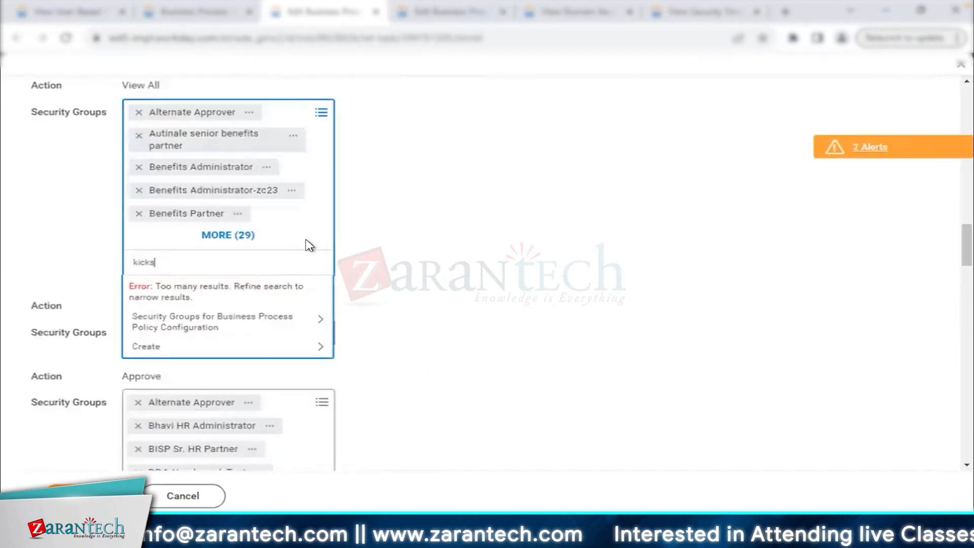
{"action": "key", "text": "Return"}
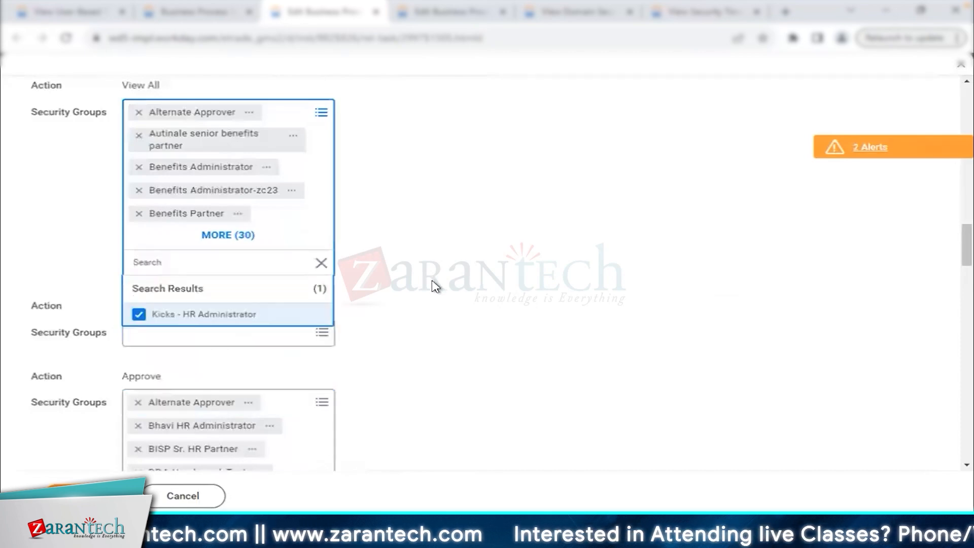
{"action": "left_click", "coordinate": [432, 282]}
Highlight the View All action in the business process policy to point it out.
{"action": "left_click_drag", "start_coordinate": [123, 119], "coordinate": [163, 124]}
{"action": "left_click_drag", "start_coordinate": [34, 88], "coordinate": [416, 106]}
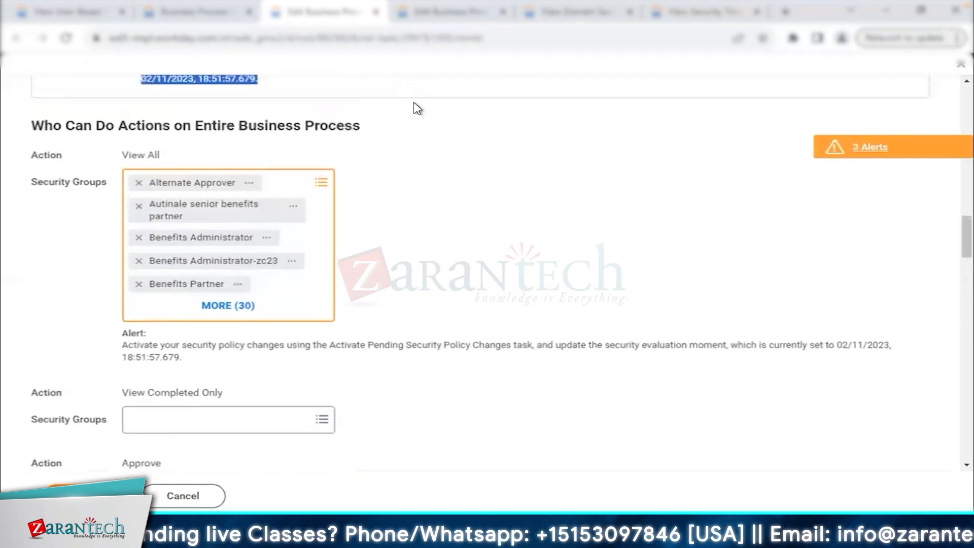
{"action": "left_click", "coordinate": [483, 275]}
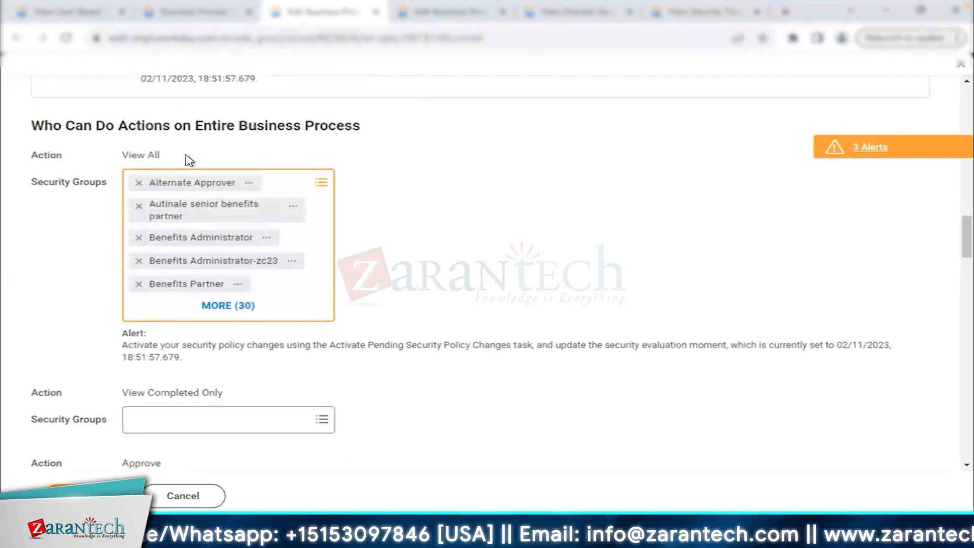
{"action": "triple_click", "coordinate": [188, 160]}
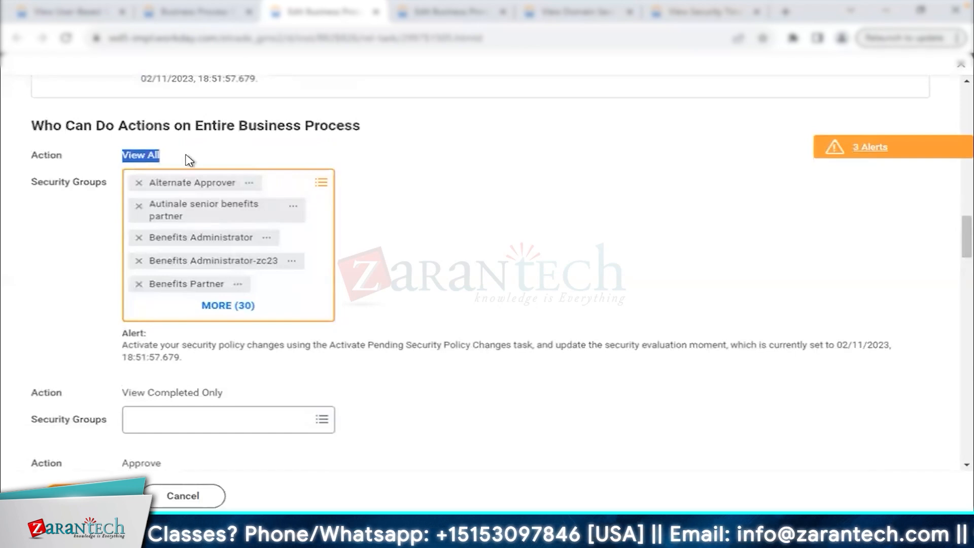
{"action": "left_click", "coordinate": [120, 155]}
{"action": "triple_click", "coordinate": [176, 163]}
{"action": "left_click", "coordinate": [173, 160]}
{"action": "left_click_drag", "start_coordinate": [123, 155], "coordinate": [206, 155]}
{"action": "left_click", "coordinate": [427, 286]}
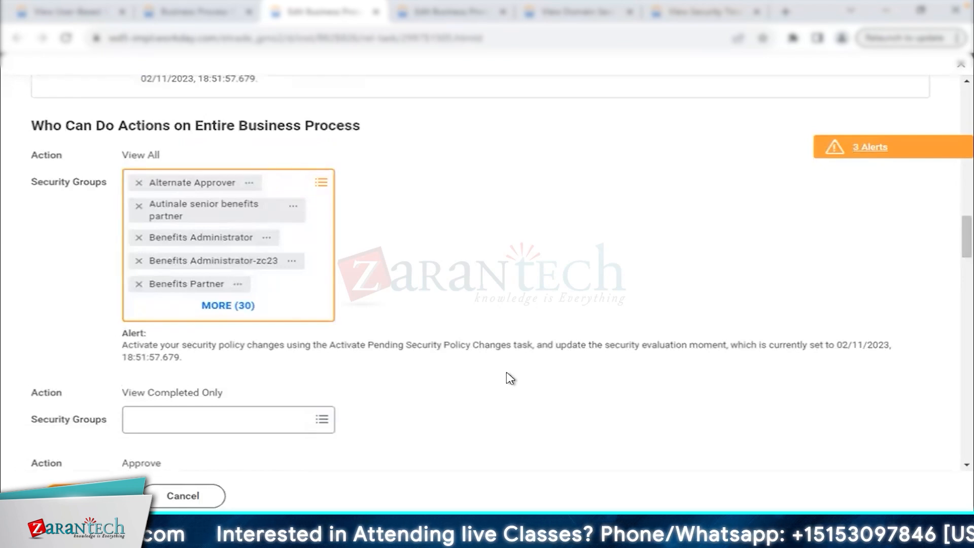
Launch Activate Pending Security Policy Changes with the comment 'Test'.
{"action": "scroll", "coordinate": [507, 376], "scroll_direction": "down", "scroll_amount": 5}
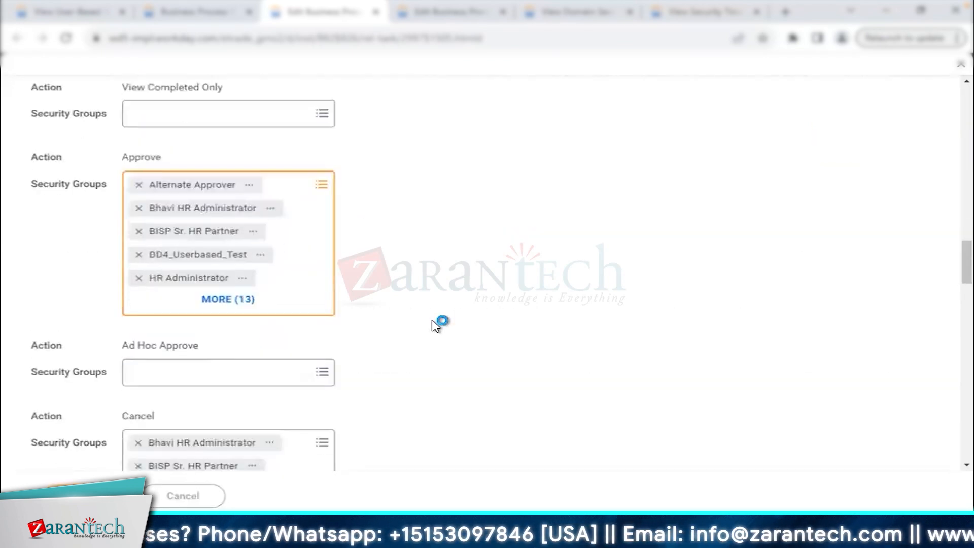
{"action": "left_click", "coordinate": [365, 95]}
{"action": "type", "text": "act pen sec po"}
{"action": "key", "text": "Return"}
{"action": "type", "text": "Test"}
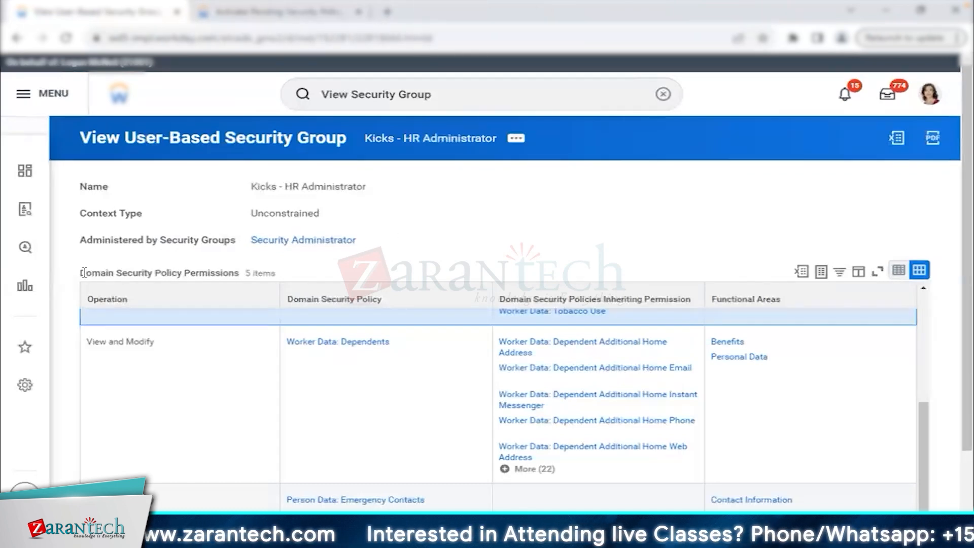
Confirm the pending security policy changes and show the group's business process permissions.
{"action": "triple_click", "coordinate": [220, 277]}
{"action": "left_click", "coordinate": [213, 12]}
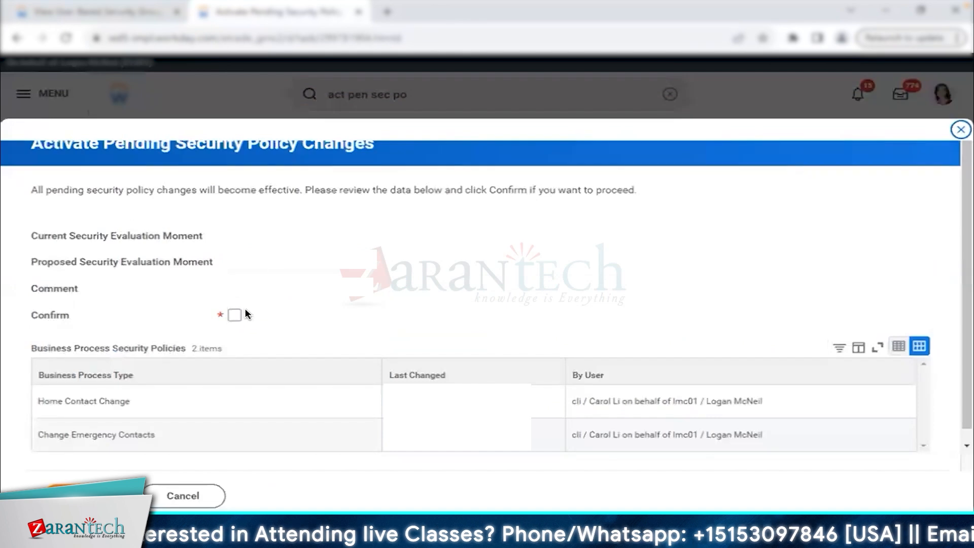
{"action": "left_click", "coordinate": [234, 316]}
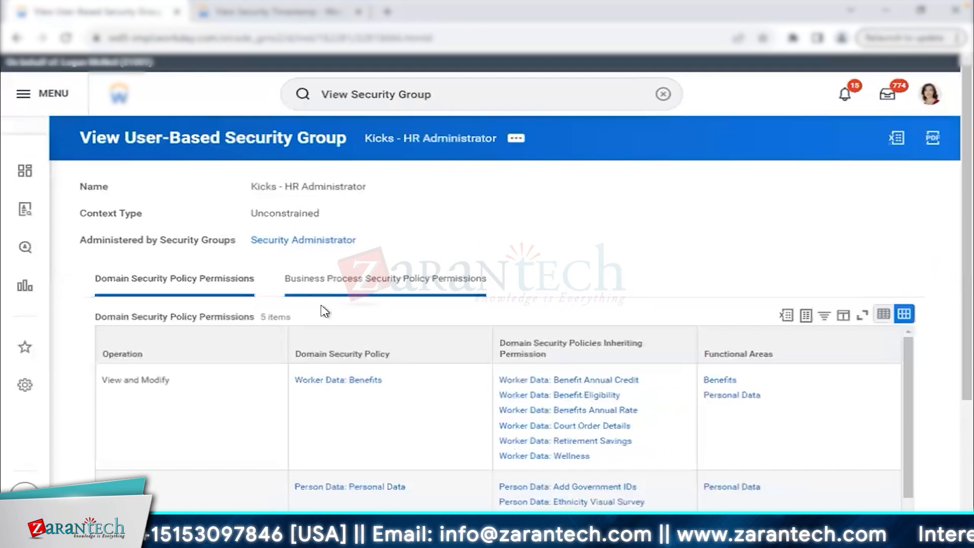
{"action": "left_click_drag", "start_coordinate": [289, 284], "coordinate": [554, 241]}
{"action": "left_click", "coordinate": [554, 242]}
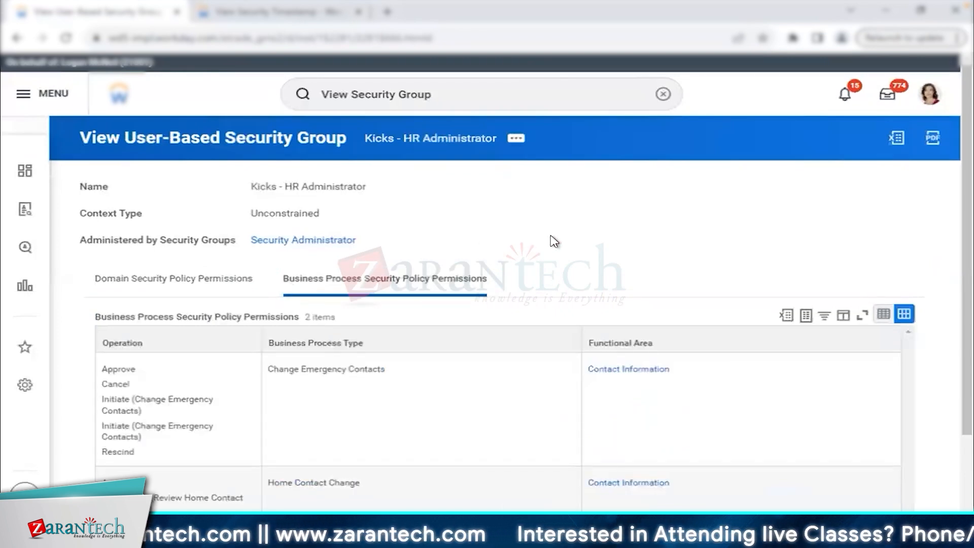
Point out the Change Emergency Contacts and Home Contact Change operations: Approve, Initiate, Rescind, Enrichment, View All.
{"action": "scroll", "coordinate": [554, 241], "scroll_direction": "down", "scroll_amount": 2}
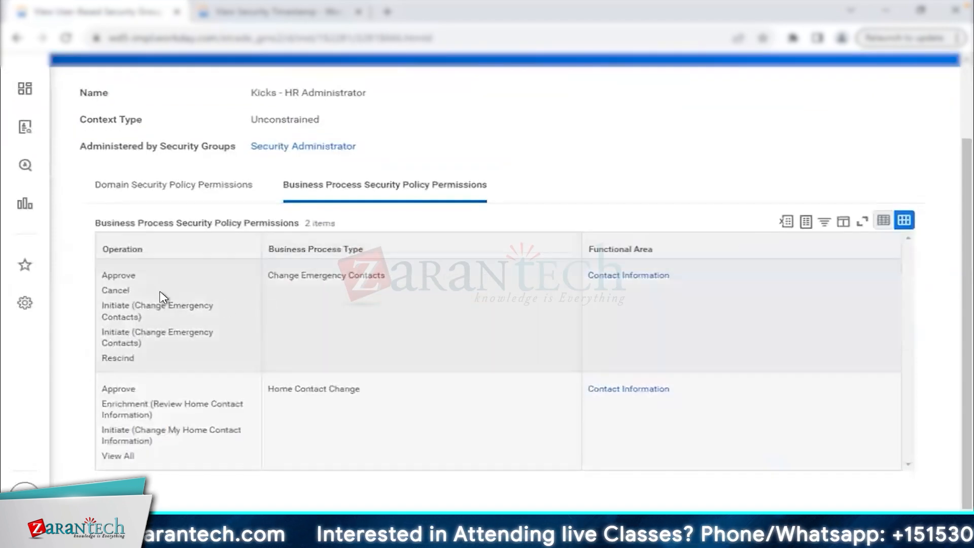
{"action": "mouse_move", "coordinate": [269, 274]}
{"action": "left_click_drag", "start_coordinate": [269, 276], "coordinate": [382, 276]}
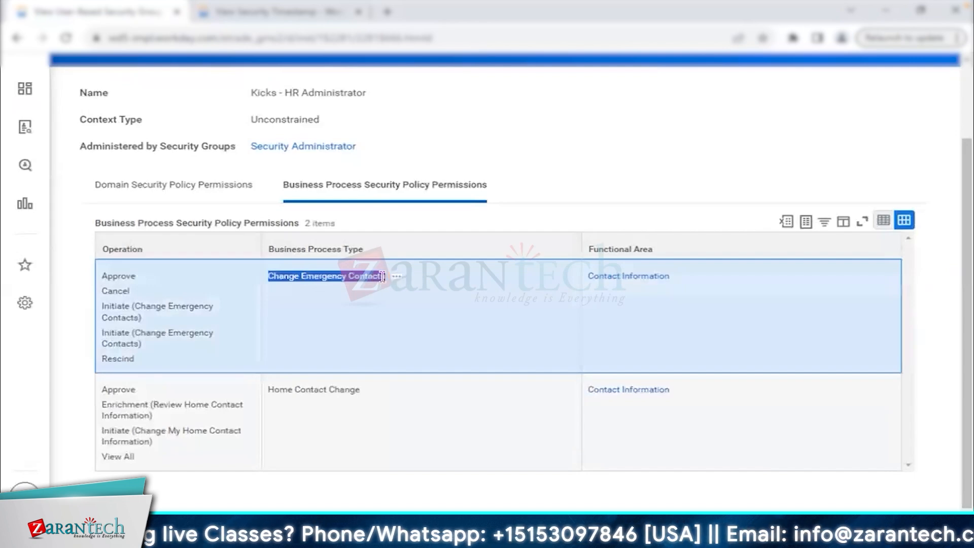
{"action": "left_click", "coordinate": [118, 277]}
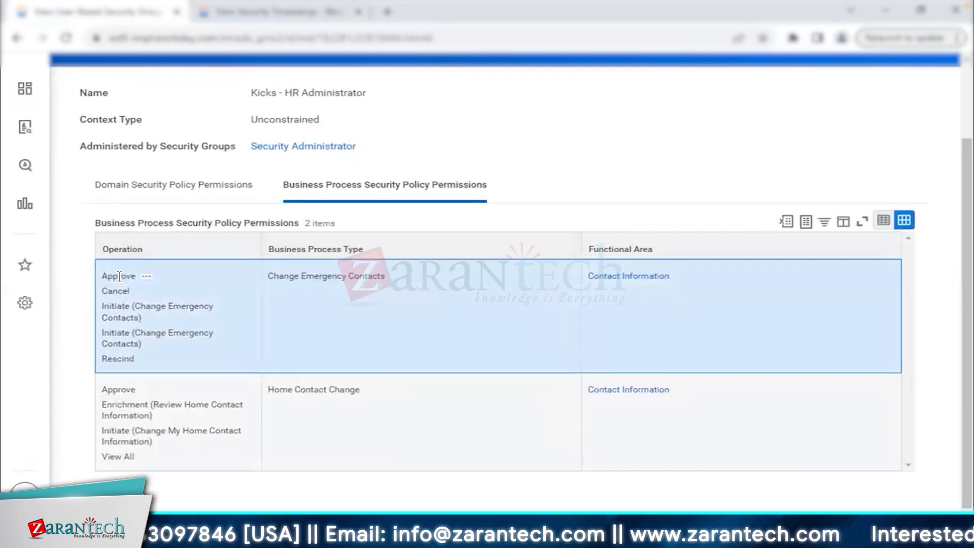
{"action": "double_click", "coordinate": [119, 277]}
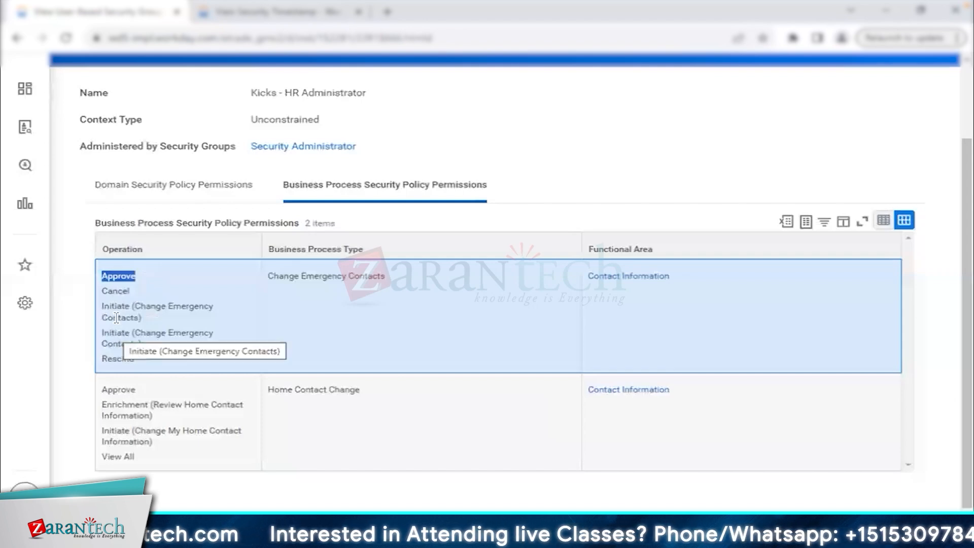
{"action": "left_click_drag", "start_coordinate": [102, 306], "coordinate": [141, 339]}
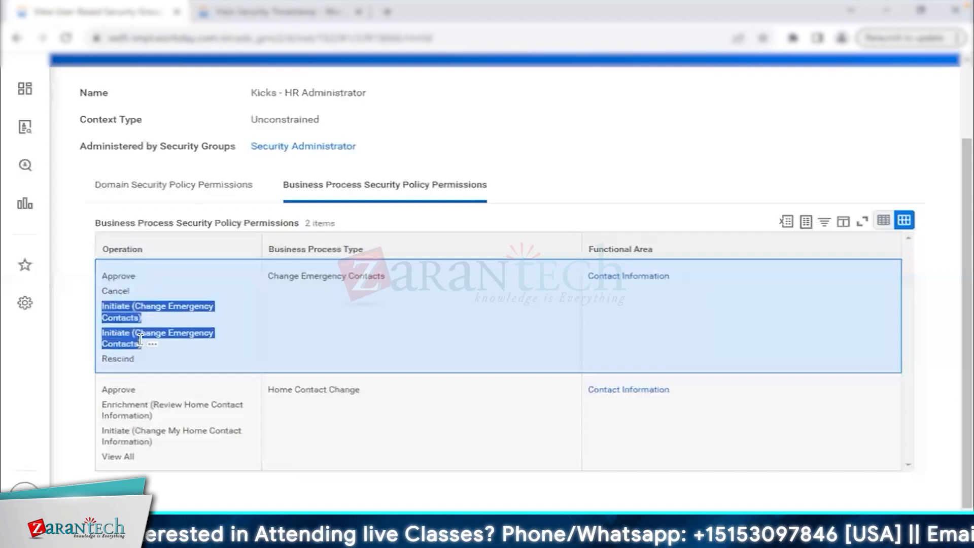
{"action": "double_click", "coordinate": [116, 358]}
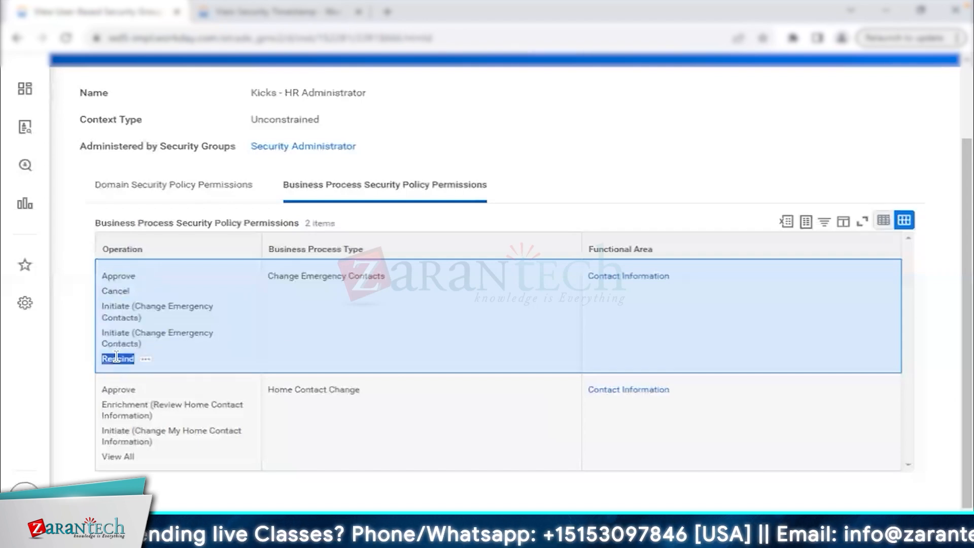
{"action": "double_click", "coordinate": [118, 389]}
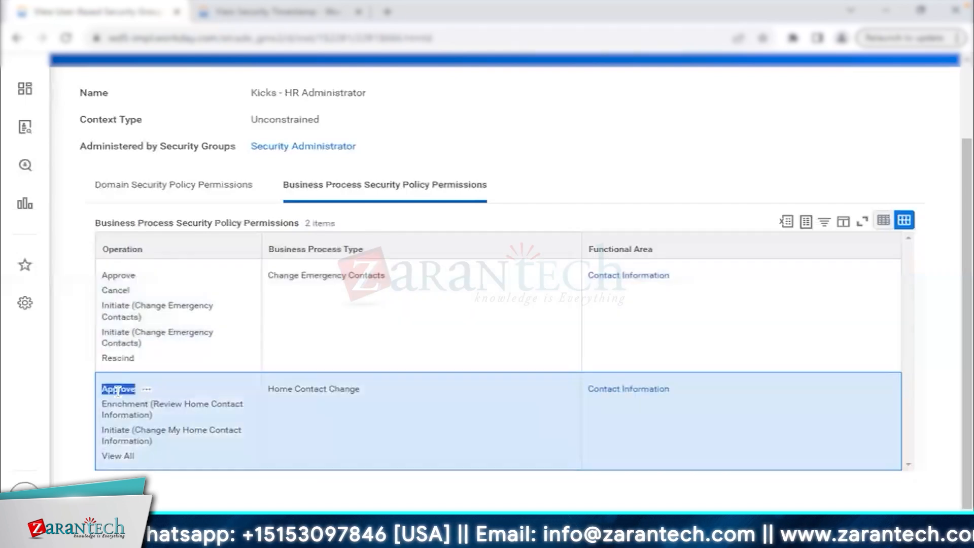
{"action": "double_click", "coordinate": [122, 404]}
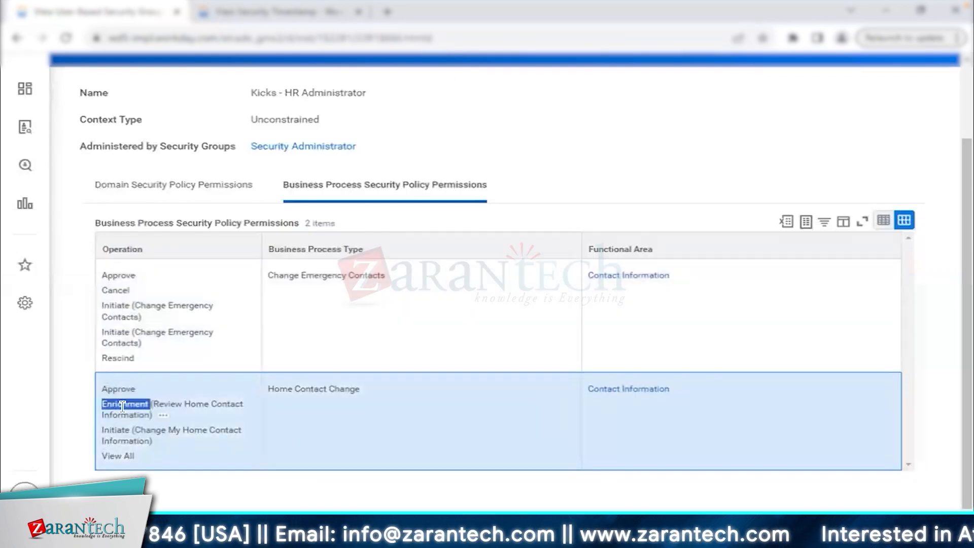
{"action": "triple_click", "coordinate": [117, 455]}
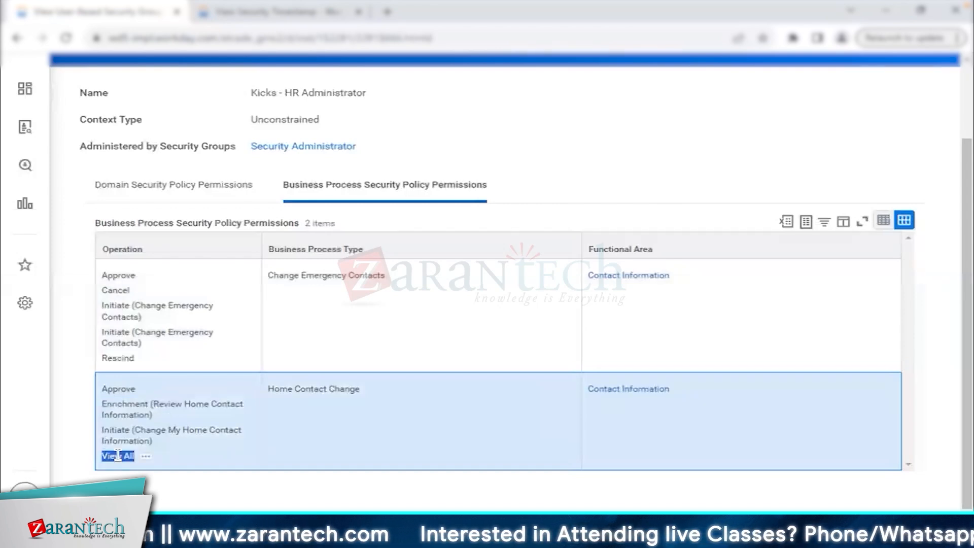
{"action": "left_click", "coordinate": [600, 125]}
{"action": "scroll", "coordinate": [598, 122], "scroll_direction": "up", "scroll_amount": 2}
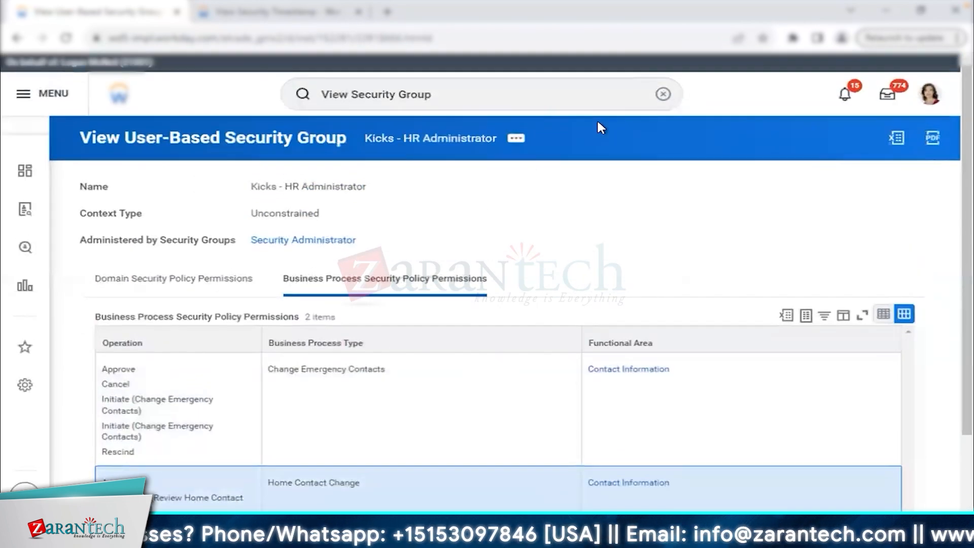
Open View Security Group for Security Administrator via a 'security adm' search.
{"action": "left_click", "coordinate": [443, 93]}
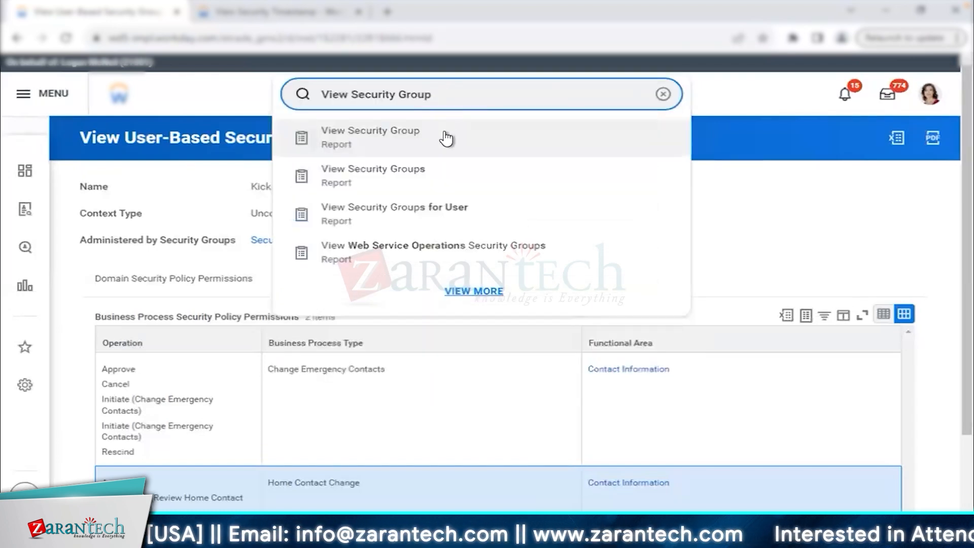
{"action": "left_click", "coordinate": [448, 136]}
{"action": "type", "text": "securit"}
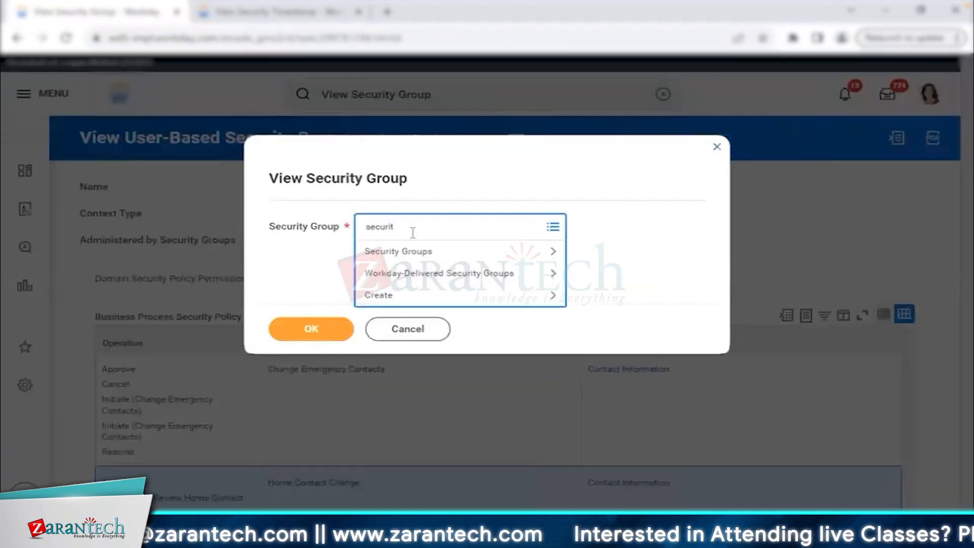
{"action": "type", "text": "y admin"}
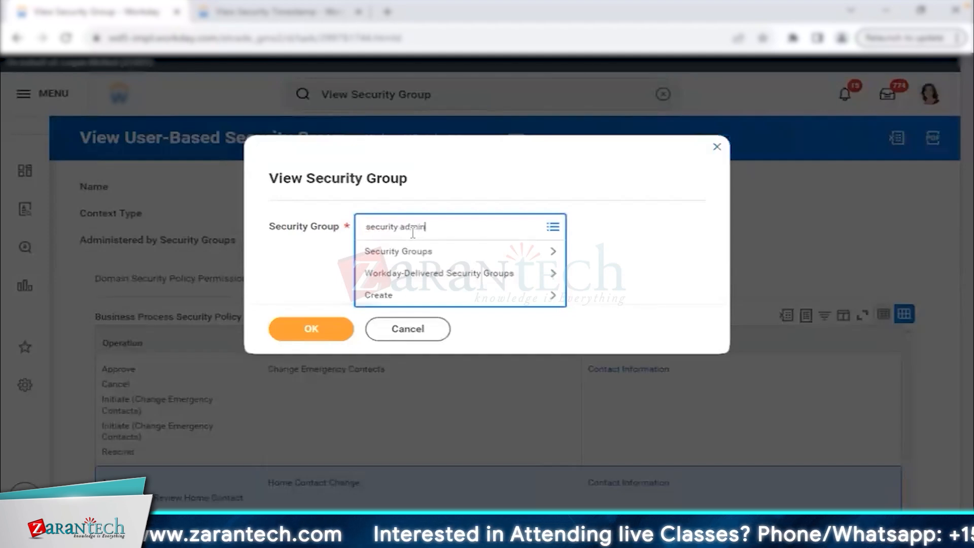
{"action": "key", "text": "Return"}
{"action": "left_click", "coordinate": [436, 322]}
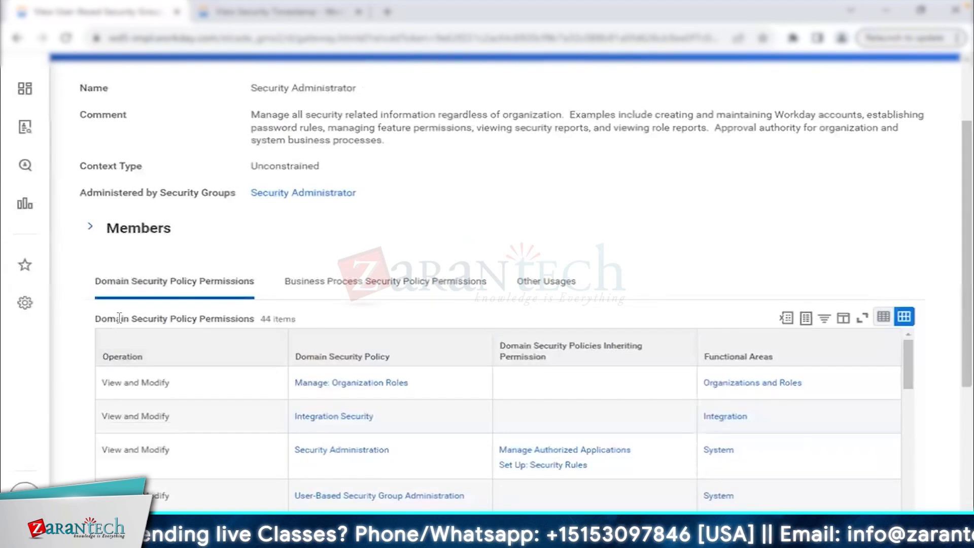
Review Security Administrator's domain permissions, business process permissions and other usages.
{"action": "left_click_drag", "start_coordinate": [119, 318], "coordinate": [249, 318]}
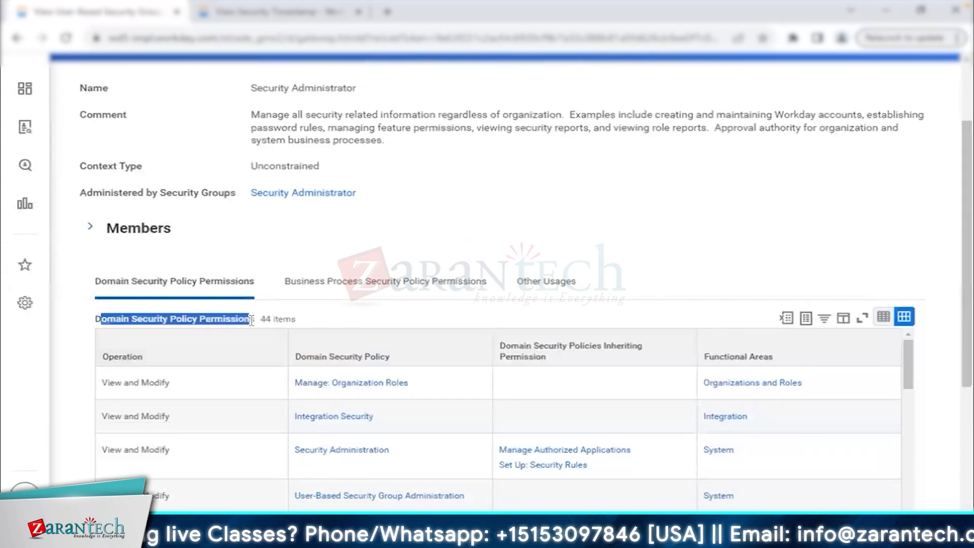
{"action": "left_click", "coordinate": [319, 282]}
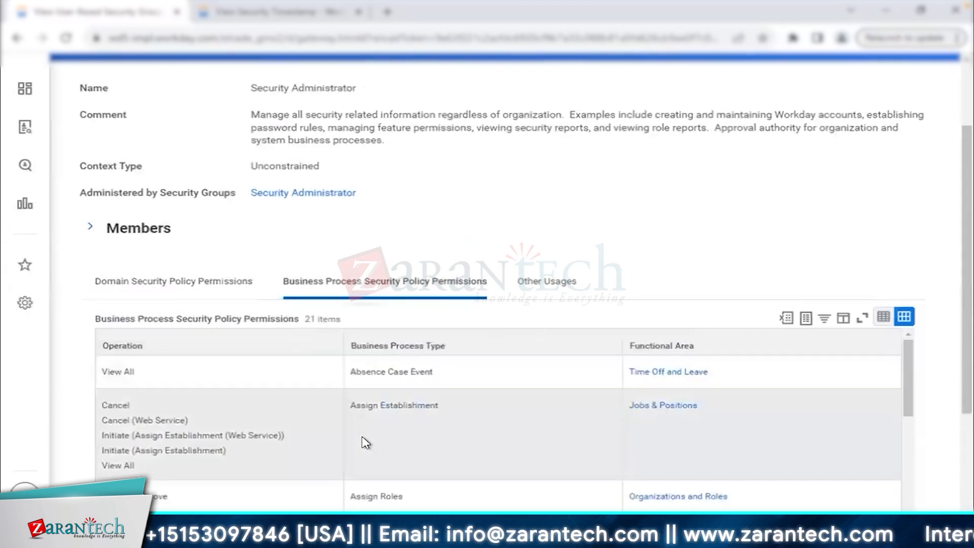
{"action": "left_click", "coordinate": [563, 284]}
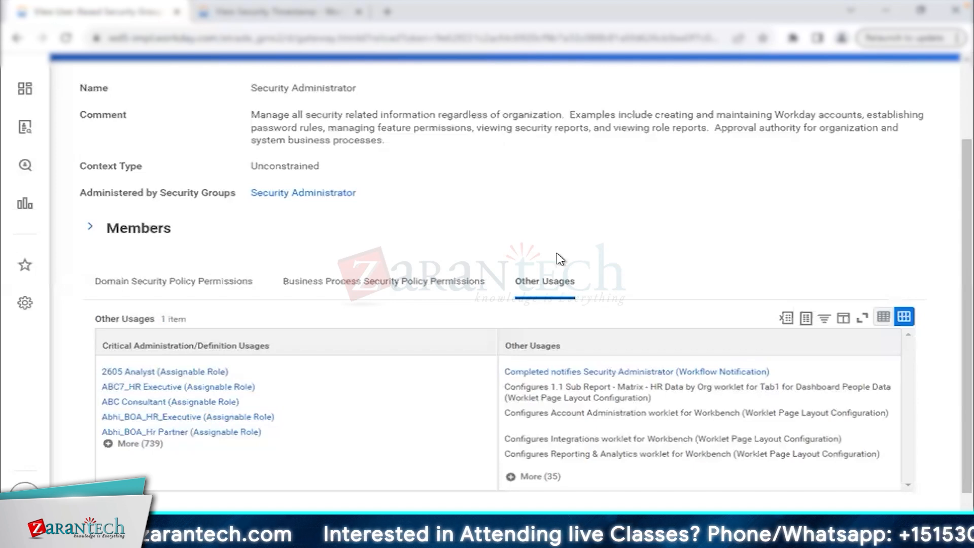
{"action": "left_click", "coordinate": [269, 39]}
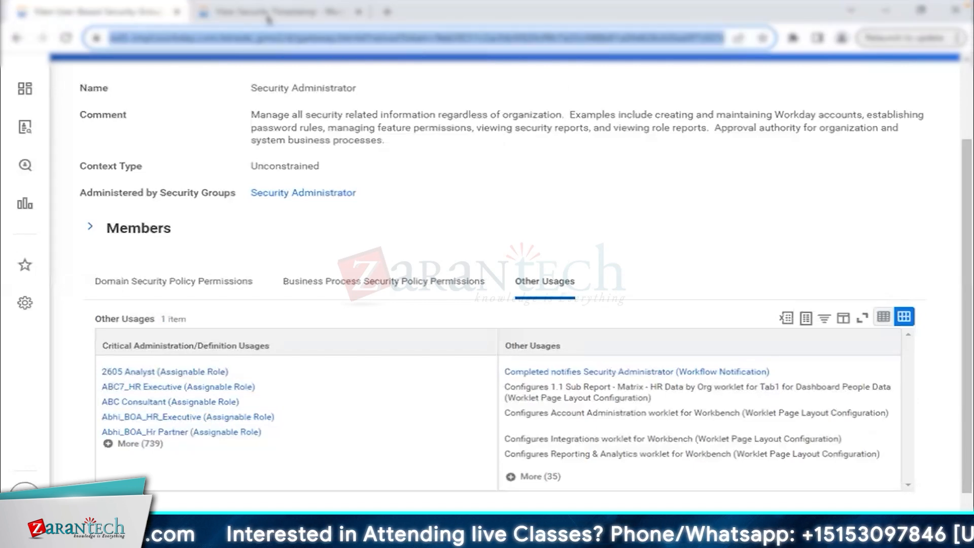
Expand Security Administrator's member list and highlight the first five system users.
{"action": "left_click", "coordinate": [90, 227]}
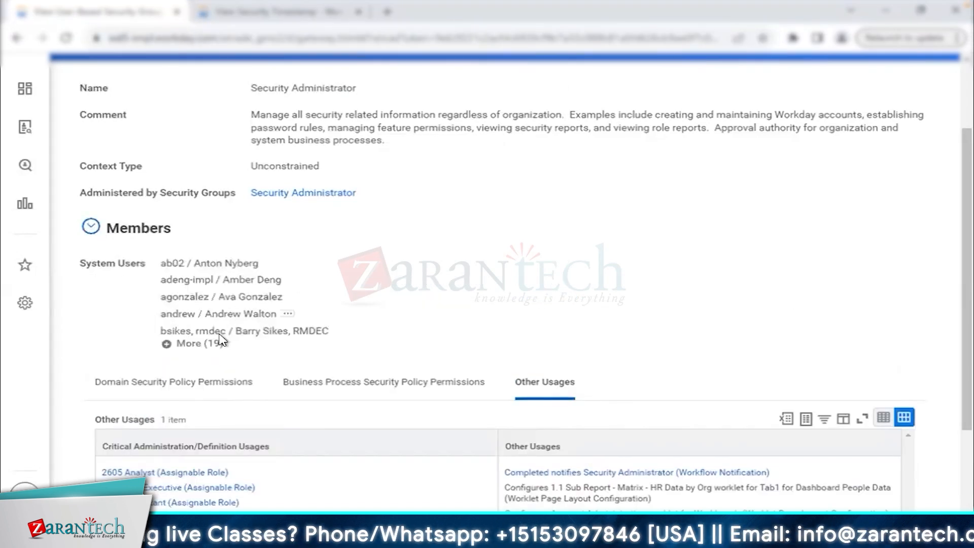
{"action": "left_click_drag", "start_coordinate": [160, 263], "coordinate": [281, 326]}
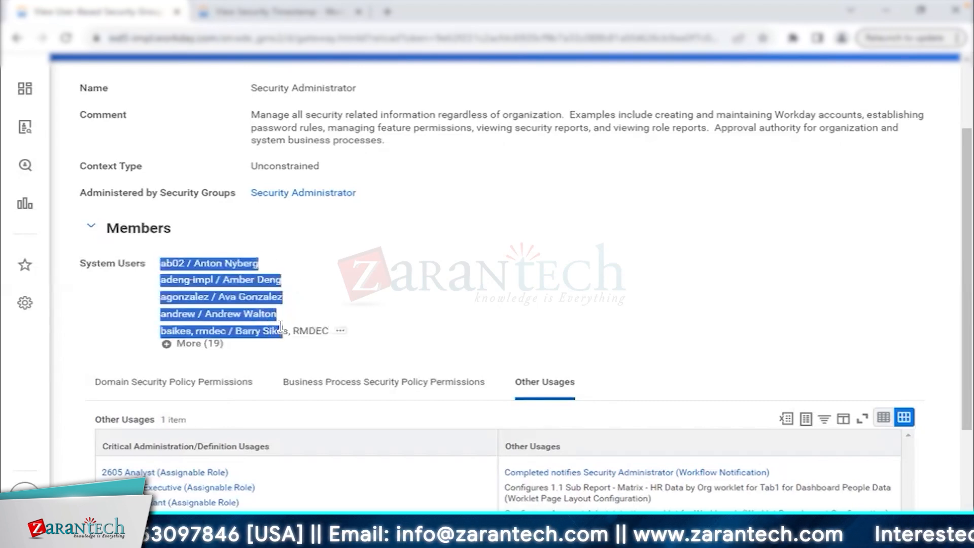
{"action": "left_click", "coordinate": [420, 287]}
{"action": "scroll", "coordinate": [420, 286], "scroll_direction": "up", "scroll_amount": 2}
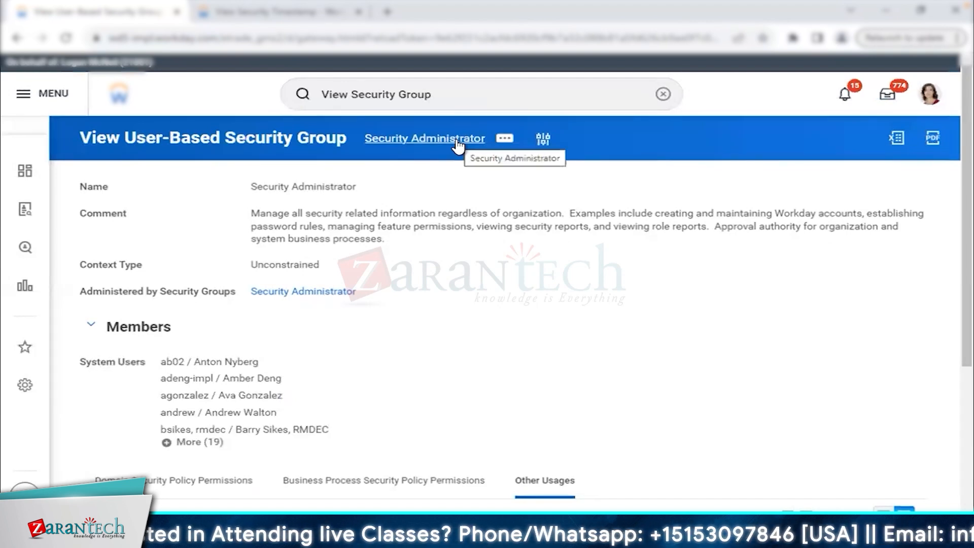
{"action": "left_click", "coordinate": [548, 144]}
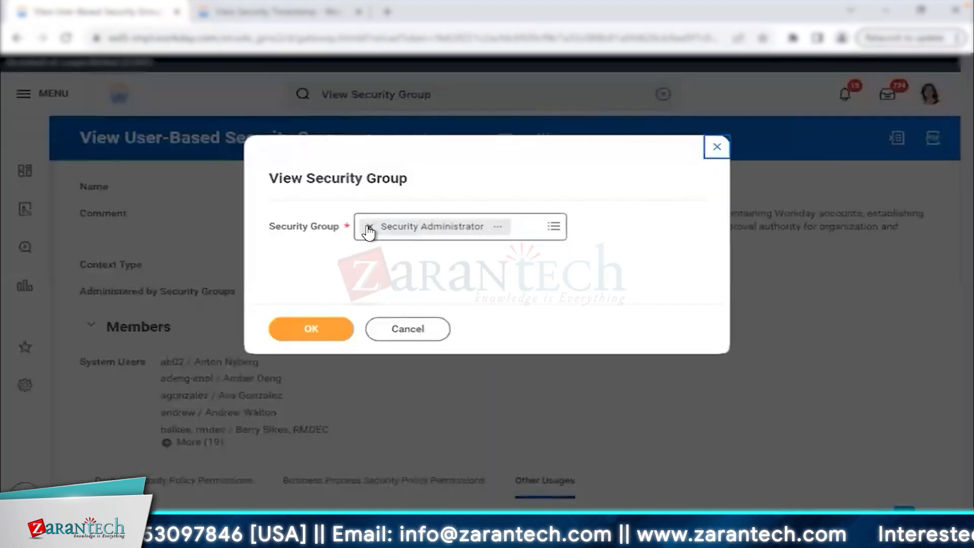
Replace Security Administrator with System Auditor as the group to view.
{"action": "left_click", "coordinate": [369, 226]}
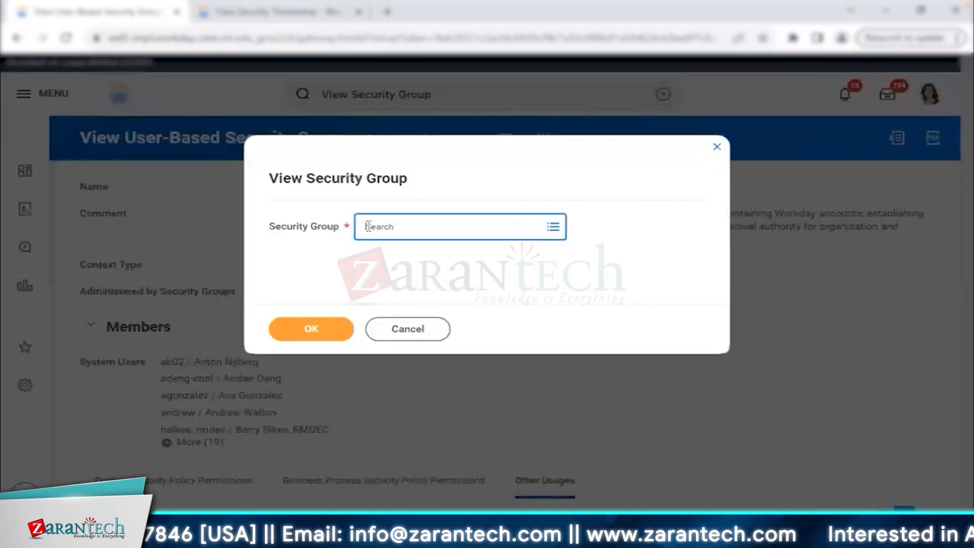
{"action": "type", "text": "M"}
{"action": "type", "text": "ystem ad"}
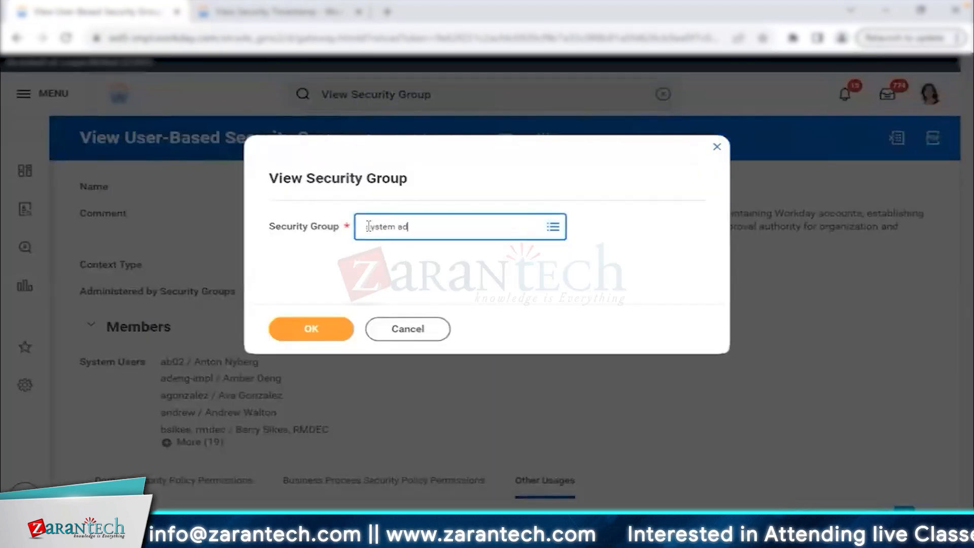
{"action": "type", "text": "minis"}
{"action": "key", "text": "BackSpace"}
{"action": "key", "text": "BackSpace"}
{"action": "key", "text": "BackSpace"}
{"action": "key", "text": "BackSpace"}
{"action": "key", "text": "BackSpace"}
{"action": "key", "text": "BackSpace"}
{"action": "type", "text": "udit"}
{"action": "key", "text": "Return"}
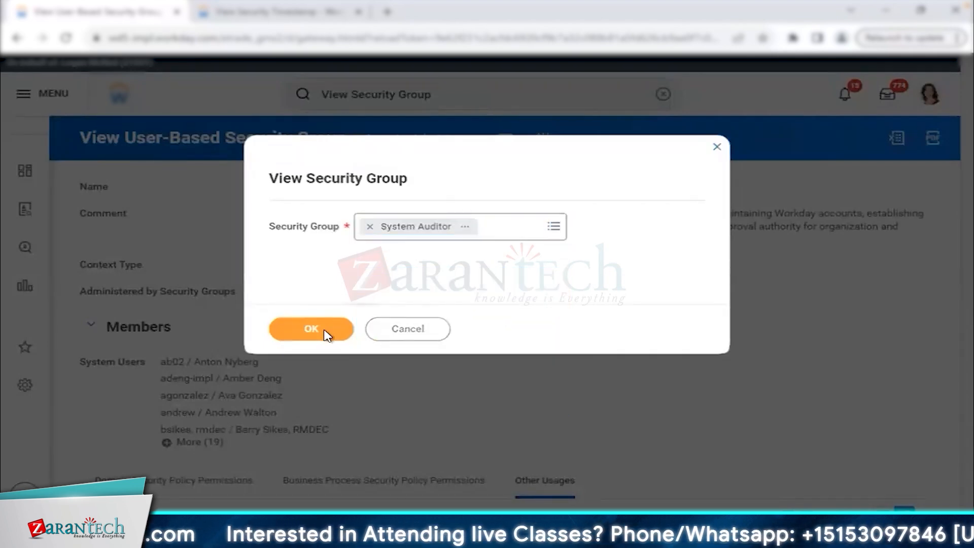
{"action": "left_click", "coordinate": [325, 335]}
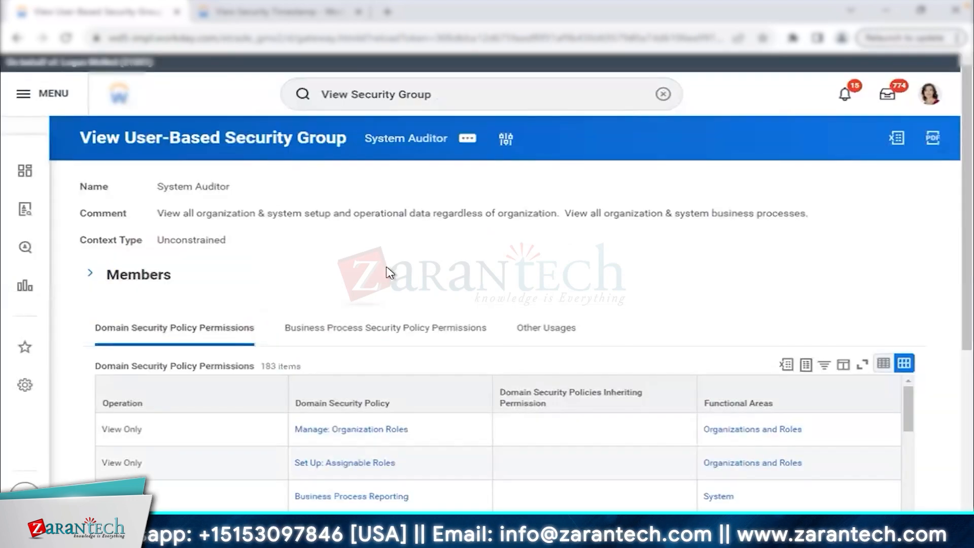
Highlight the comment's access-regardless-of-organization note and the Unconstrained group type.
{"action": "left_click_drag", "start_coordinate": [157, 213], "coordinate": [550, 212]}
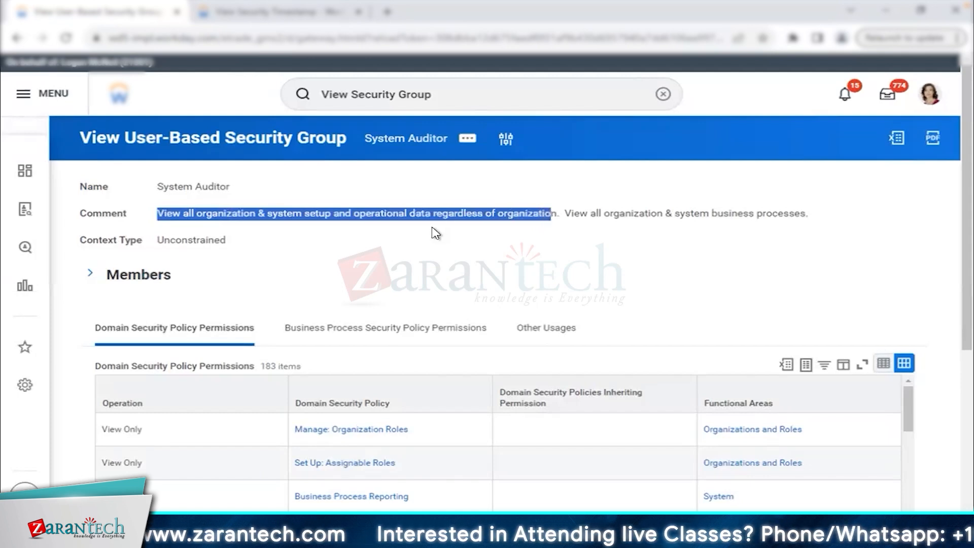
{"action": "left_click", "coordinate": [415, 212]}
{"action": "left_click_drag", "start_coordinate": [415, 212], "coordinate": [551, 219]}
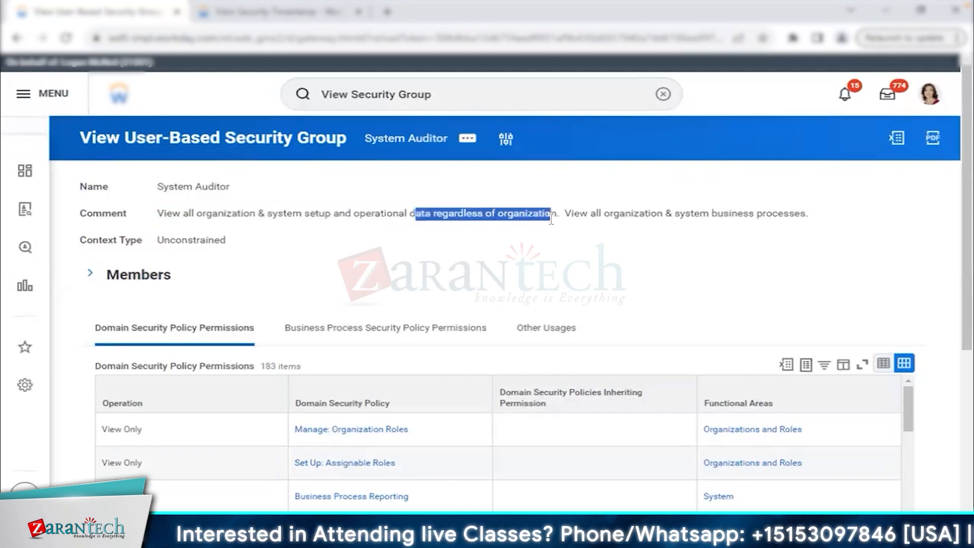
{"action": "double_click", "coordinate": [215, 241]}
Expand System Auditor's members, point out several users, then show its 46 business process permissions.
{"action": "left_click", "coordinate": [93, 275]}
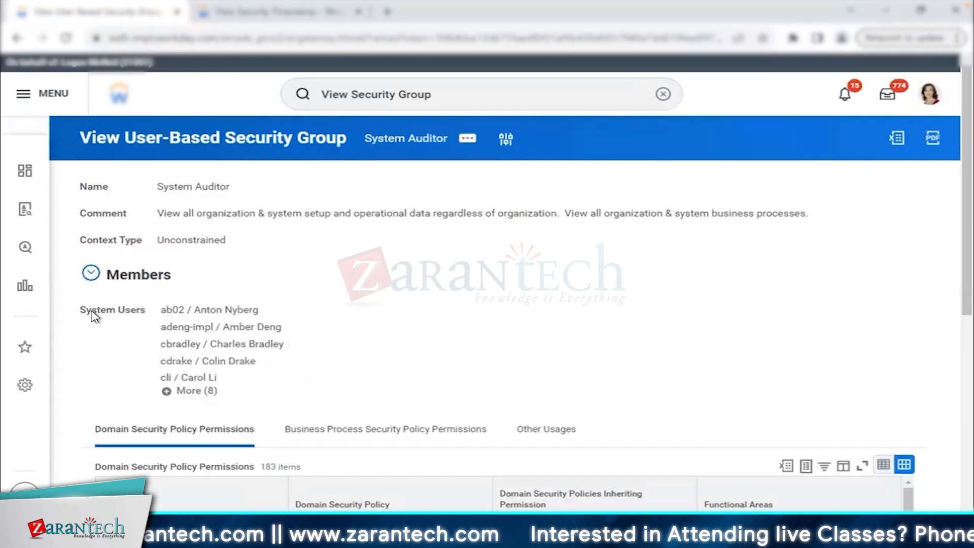
{"action": "left_click_drag", "start_coordinate": [80, 310], "coordinate": [146, 318]}
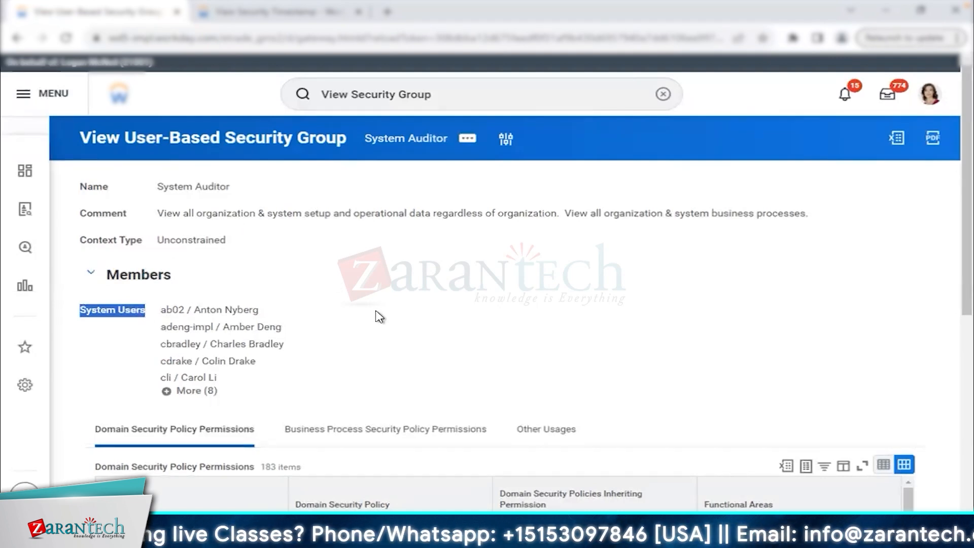
{"action": "left_click", "coordinate": [212, 309]}
{"action": "left_click_drag", "start_coordinate": [193, 309], "coordinate": [255, 309]}
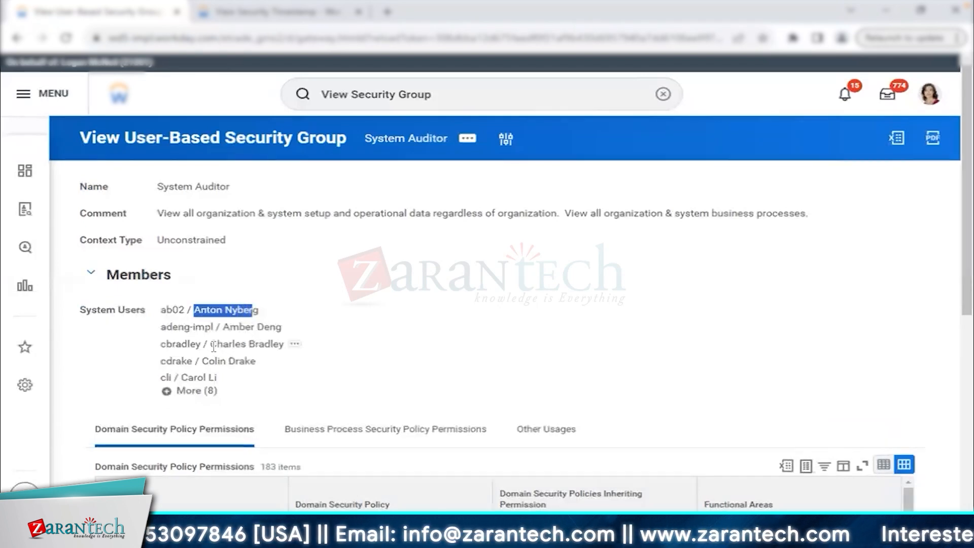
{"action": "left_click_drag", "start_coordinate": [210, 344], "coordinate": [285, 345]}
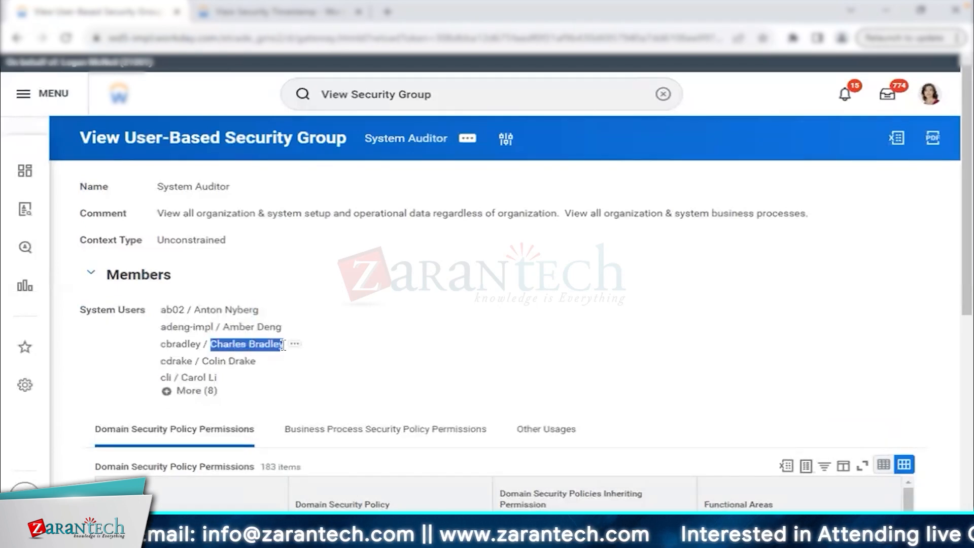
{"action": "scroll", "coordinate": [380, 343], "scroll_direction": "down", "scroll_amount": 2}
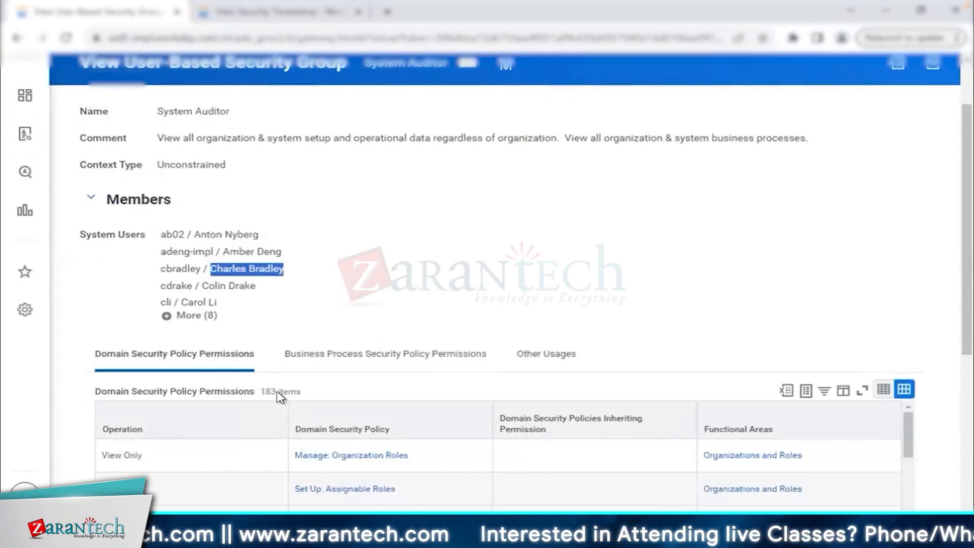
{"action": "left_click", "coordinate": [353, 364]}
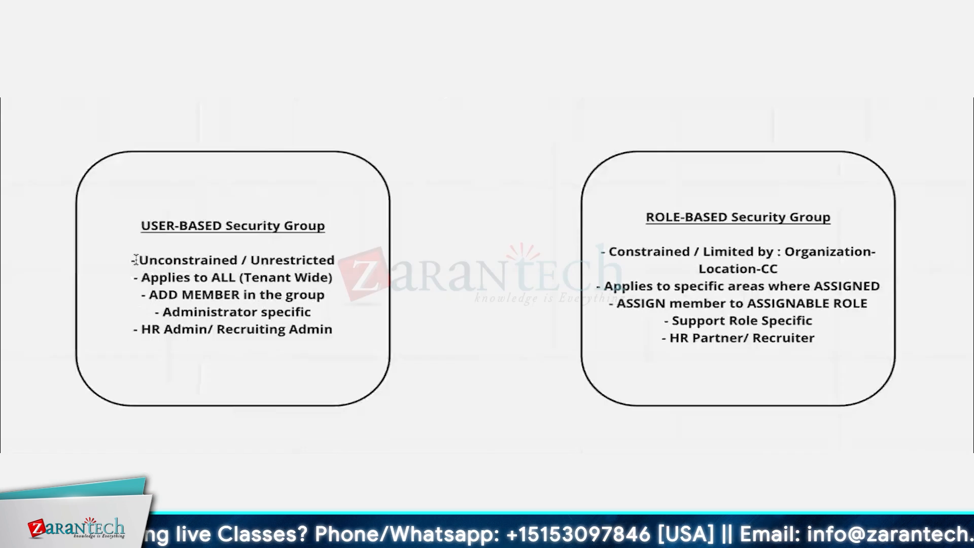
{"action": "mouse_move", "coordinate": [135, 253]}
{"action": "left_mouse_down"}
{"action": "mouse_move", "coordinate": [373, 270]}
{"action": "mouse_move", "coordinate": [364, 294]}
{"action": "mouse_move", "coordinate": [342, 302]}
{"action": "mouse_move", "coordinate": [350, 273]}
{"action": "mouse_move", "coordinate": [343, 283]}
{"action": "left_mouse_up"}
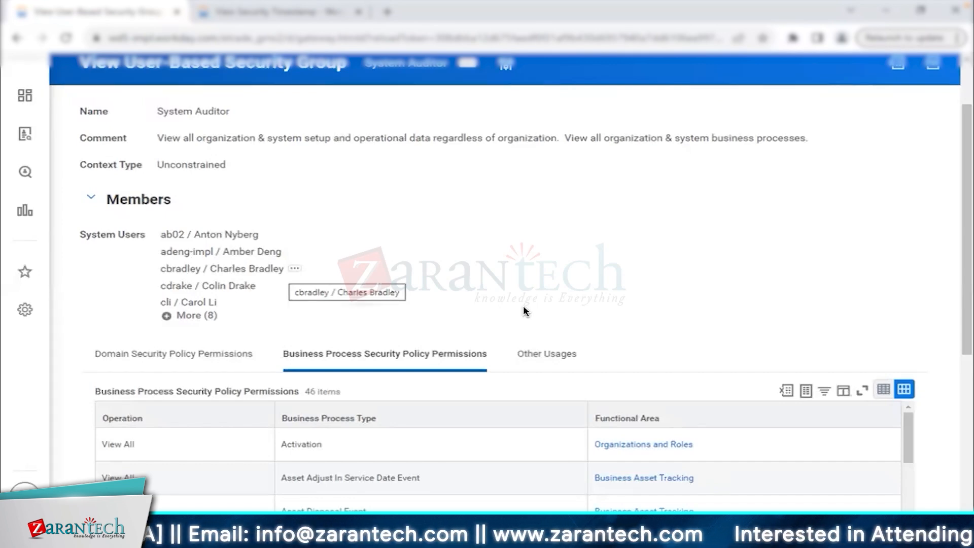
Reopen Kicks - HR Administrator via View Security Group, then box the ROLE-BASED Security Group heading.
{"action": "scroll", "coordinate": [523, 310], "scroll_direction": "up", "scroll_amount": 2}
{"action": "left_click", "coordinate": [460, 94]}
{"action": "left_click", "coordinate": [426, 143]}
{"action": "type", "text": "kicks"}
{"action": "key", "text": "Return"}
{"action": "key", "text": "Return"}
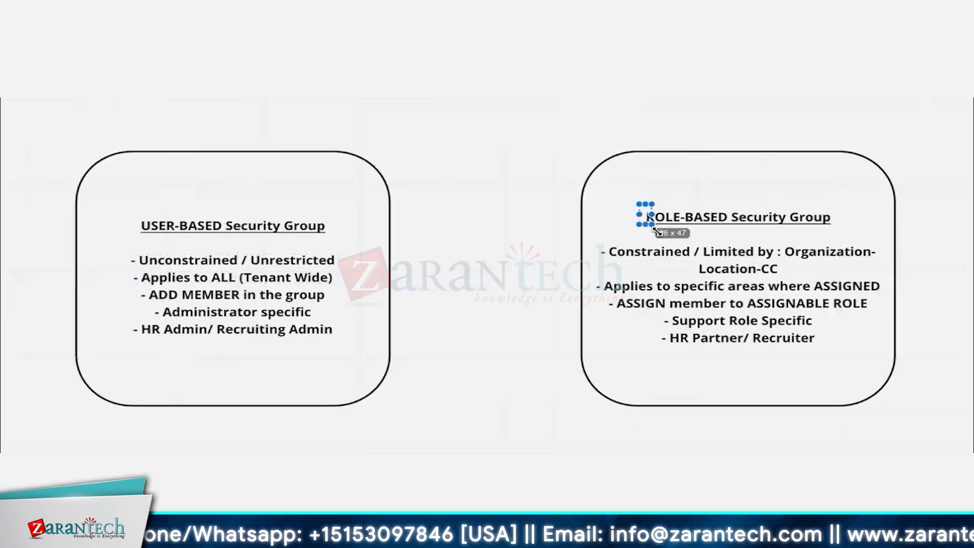
{"action": "left_click_drag", "start_coordinate": [639, 204], "coordinate": [838, 230]}
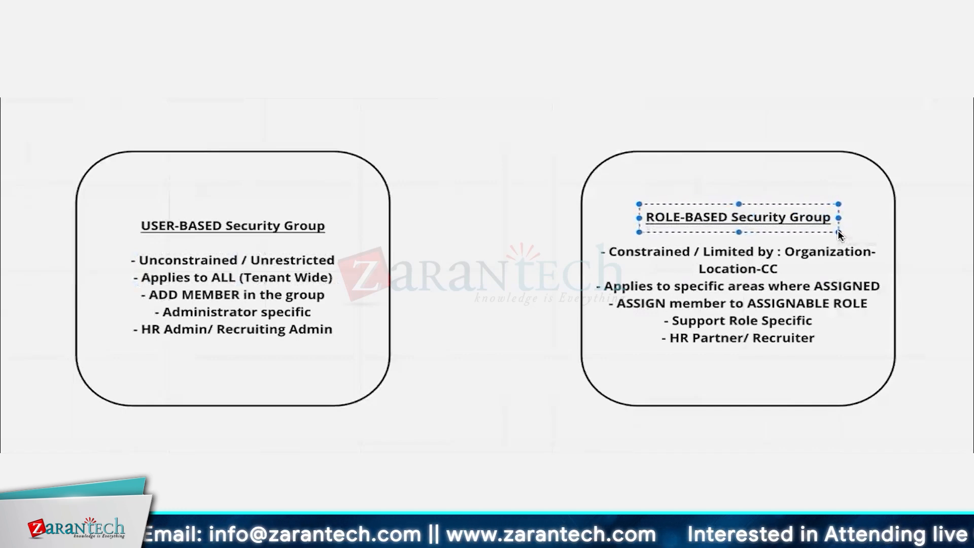
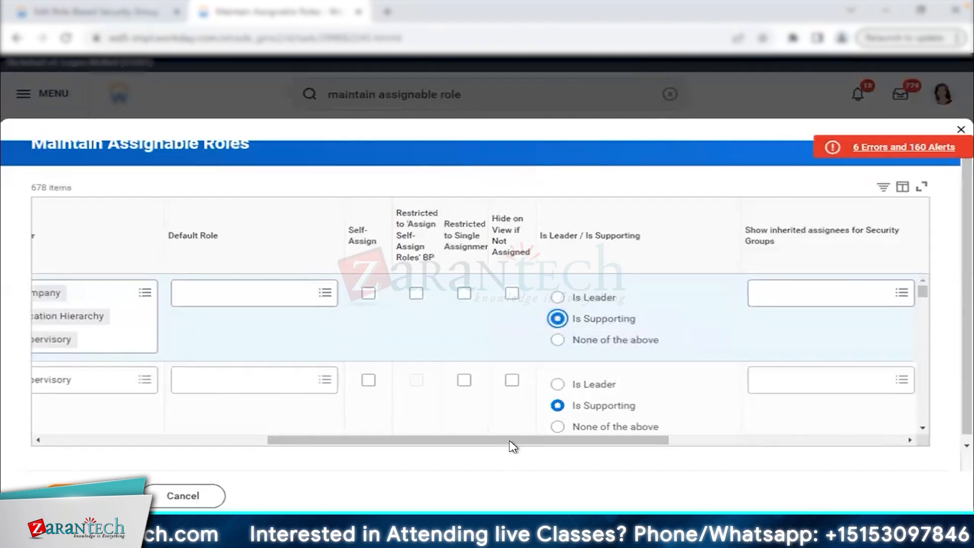
Add Security Administrator as the group that assigns the Kicks - HR Partner role, then save.
{"action": "left_click_drag", "start_coordinate": [510, 440], "coordinate": [700, 446]}
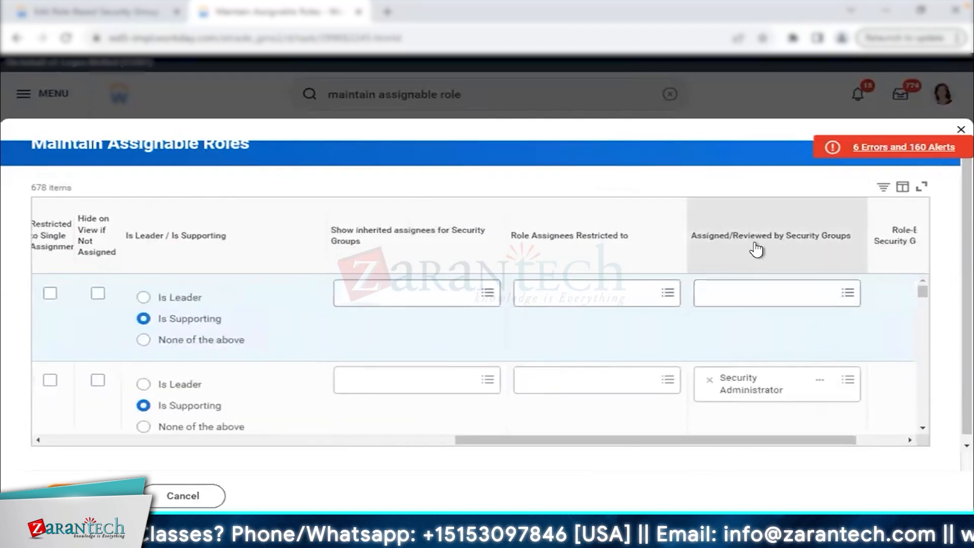
{"action": "left_click", "coordinate": [786, 293]}
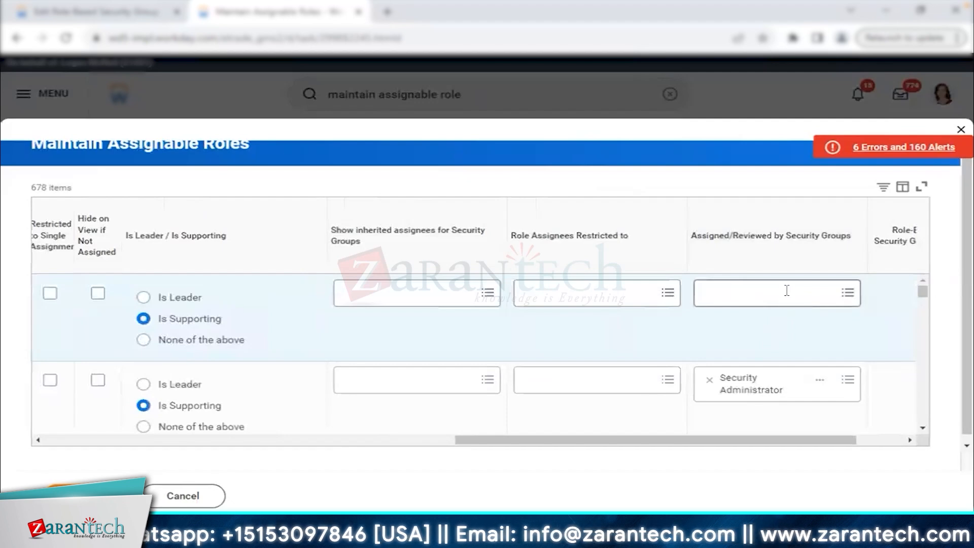
{"action": "type", "text": "security admin"}
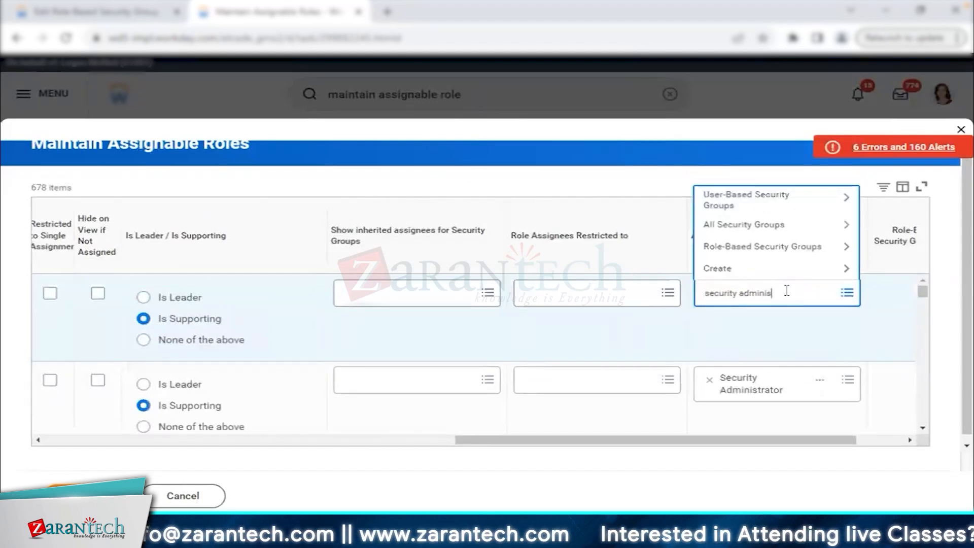
{"action": "type", "text": "is"}
{"action": "key", "text": "Return"}
{"action": "left_click", "coordinate": [761, 124]}
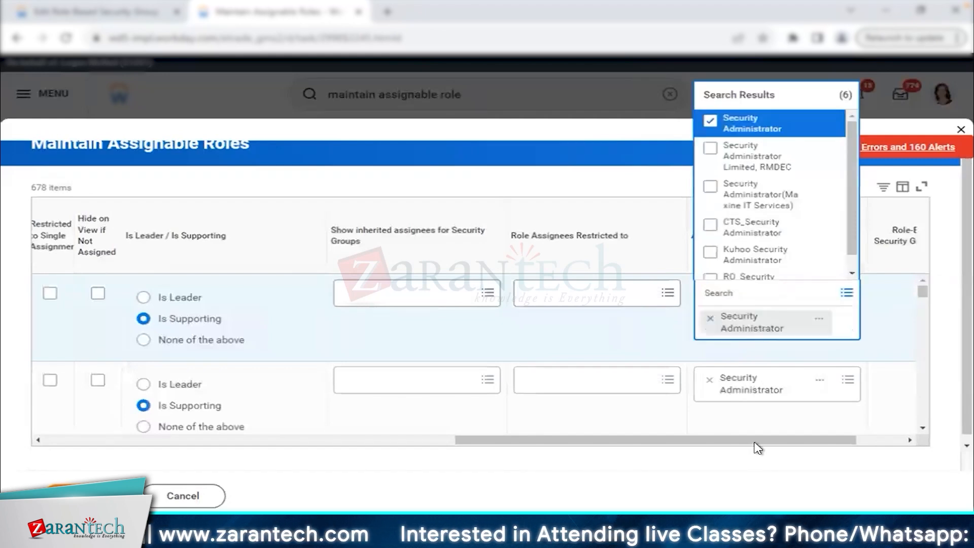
{"action": "left_click", "coordinate": [442, 486]}
{"action": "left_click_drag", "start_coordinate": [739, 440], "coordinate": [243, 413]}
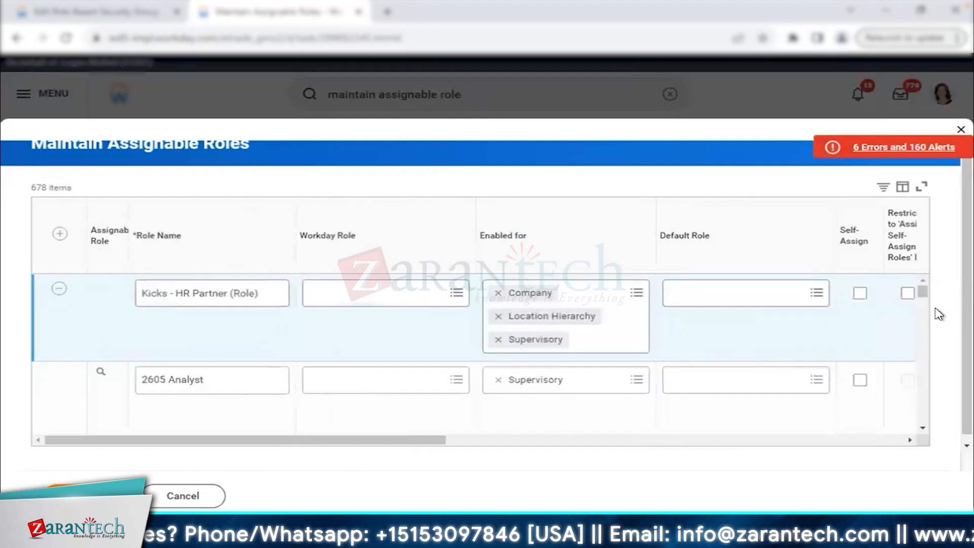
{"action": "left_click", "coordinate": [86, 494]}
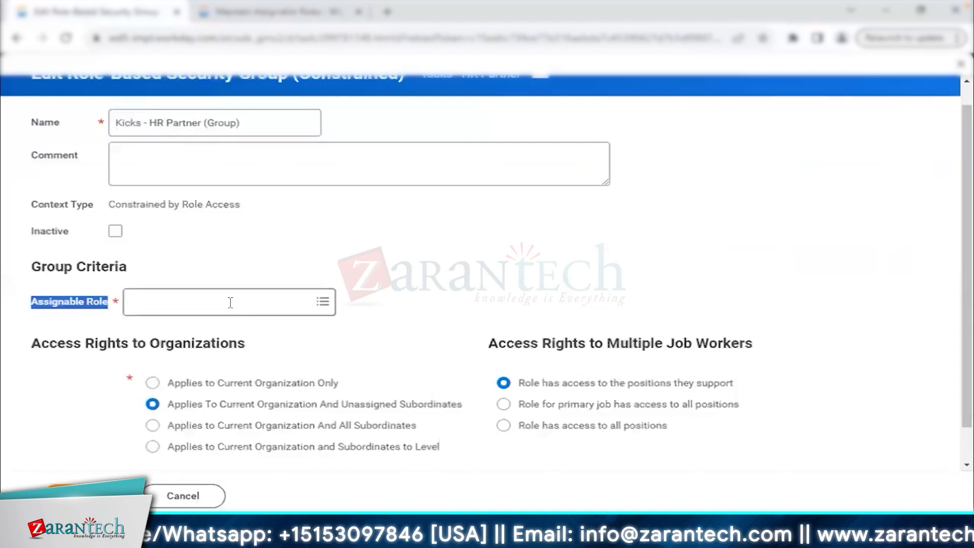
Pick Kicks - HR Partner (Role) as the group's assignable role and save the security group.
{"action": "left_click", "coordinate": [229, 301]}
{"action": "type", "text": "kicks"}
{"action": "key", "text": "Return"}
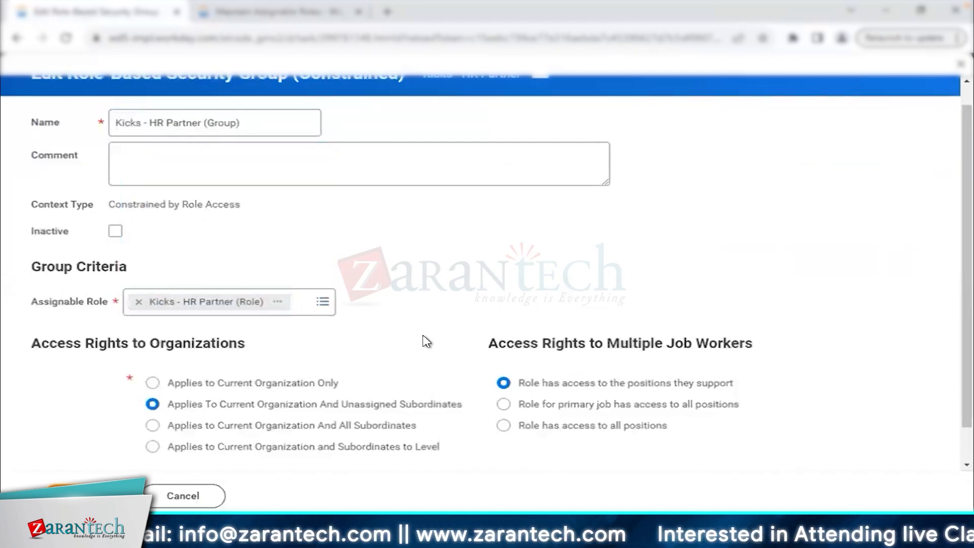
{"action": "scroll", "coordinate": [424, 341], "scroll_direction": "down", "scroll_amount": 1}
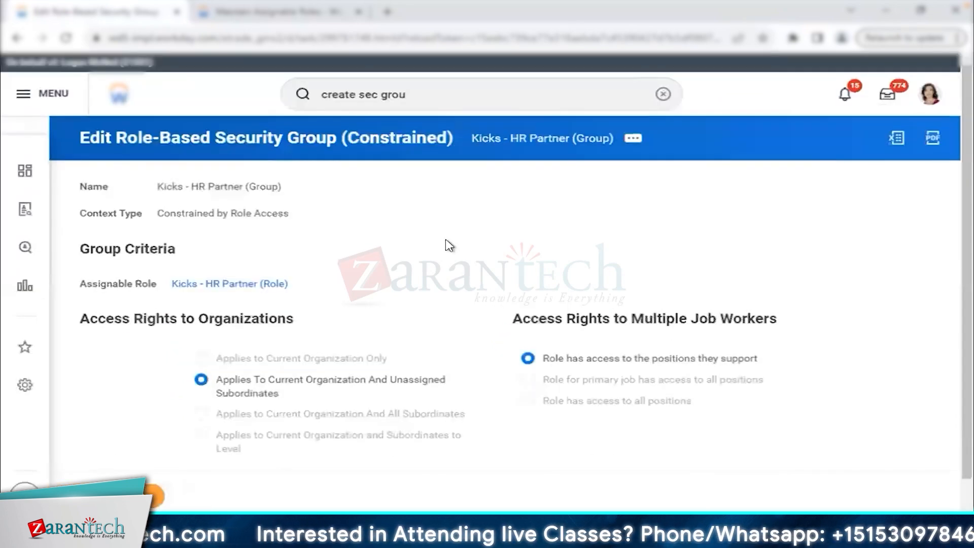
{"action": "left_click", "coordinate": [523, 140]}
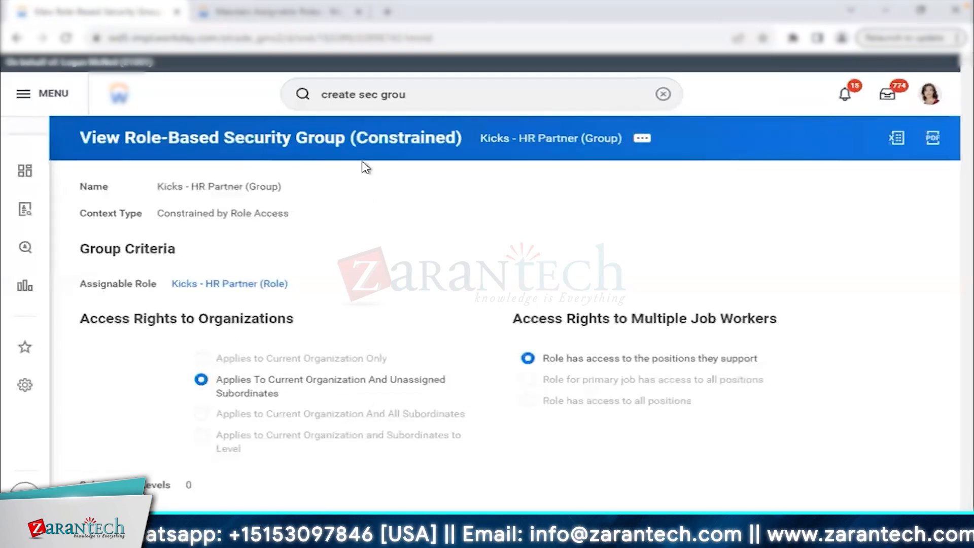
{"action": "left_click", "coordinate": [299, 11]}
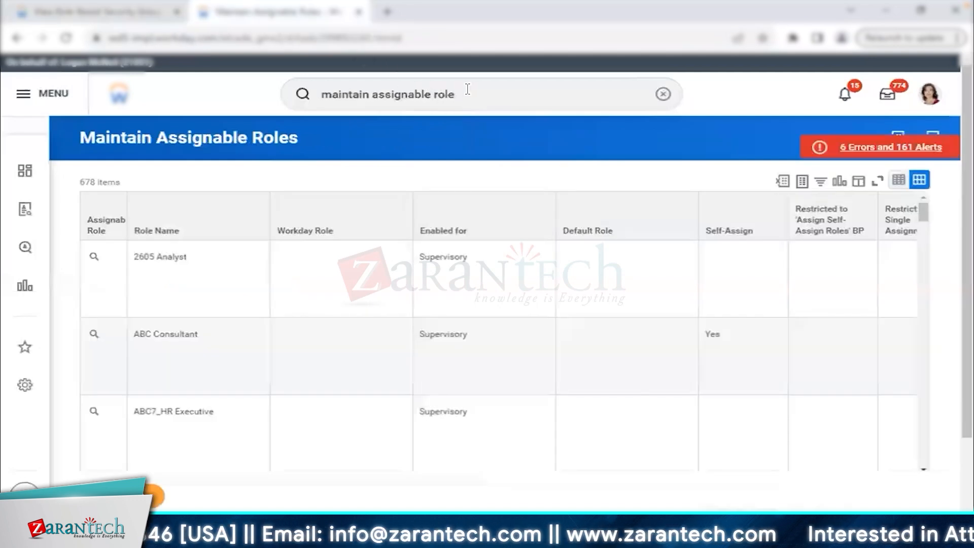
Open Kicks - HR Administrator in View Security Group and start Maintain Permissions for Security Group.
{"action": "left_click", "coordinate": [467, 89]}
{"action": "type", "text": "vi"}
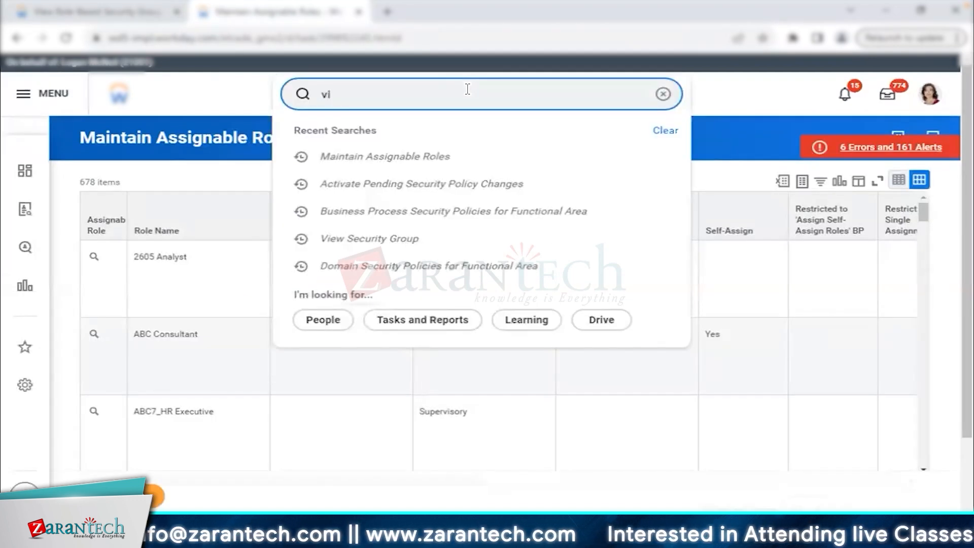
{"action": "type", "text": "ew sec"}
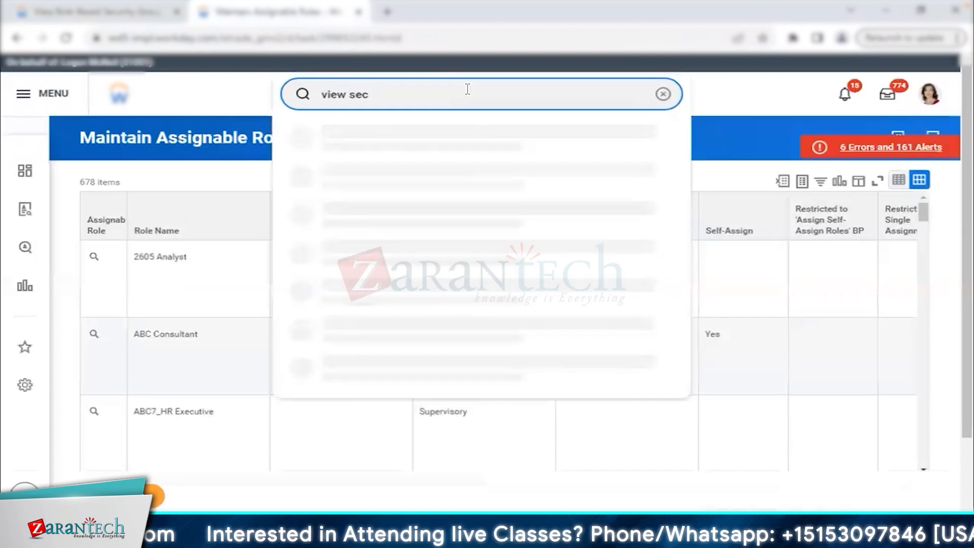
{"action": "type", "text": " hrrou"}
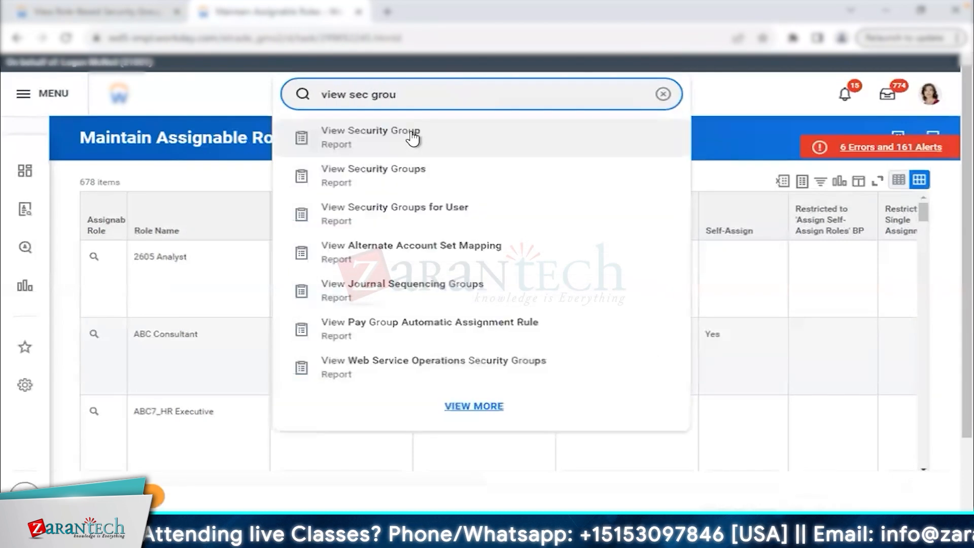
{"action": "left_click", "coordinate": [412, 137]}
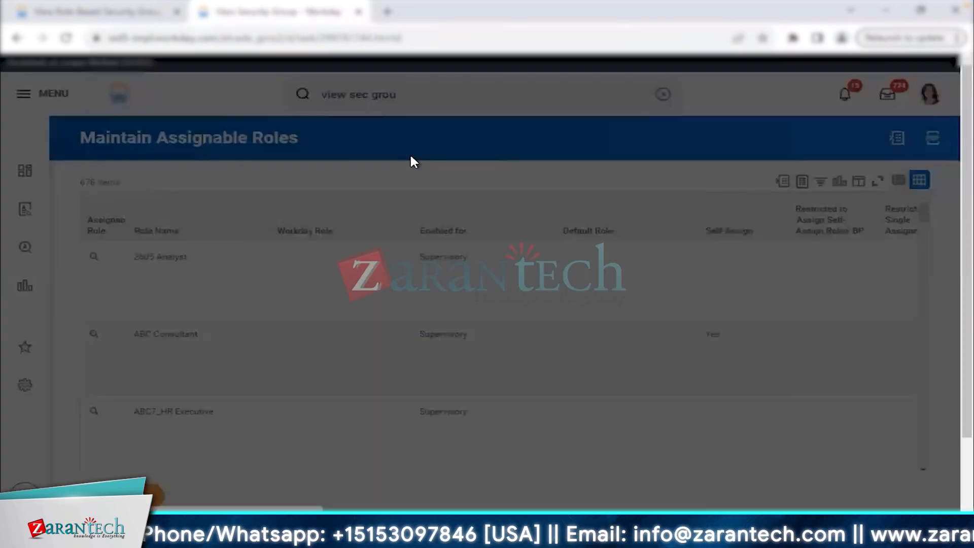
{"action": "left_click", "coordinate": [414, 218]}
{"action": "type", "text": "kicks"}
{"action": "key", "text": "Return"}
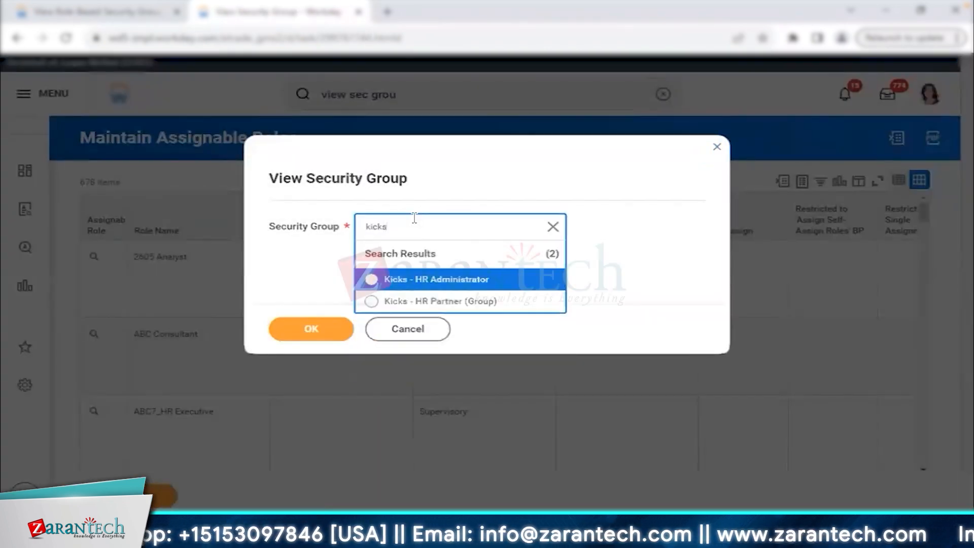
{"action": "left_click", "coordinate": [331, 332]}
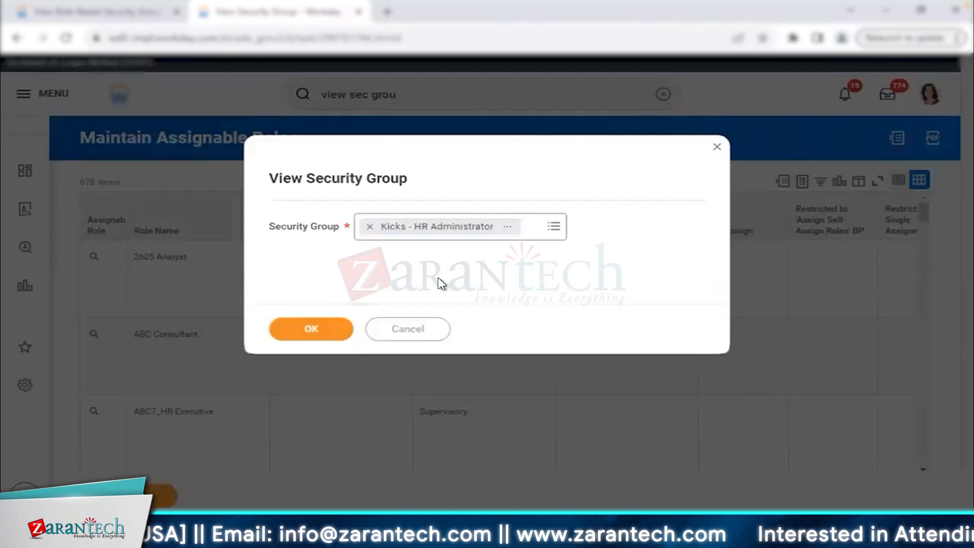
{"action": "left_click", "coordinate": [516, 138]}
{"action": "left_click", "coordinate": [241, 373]}
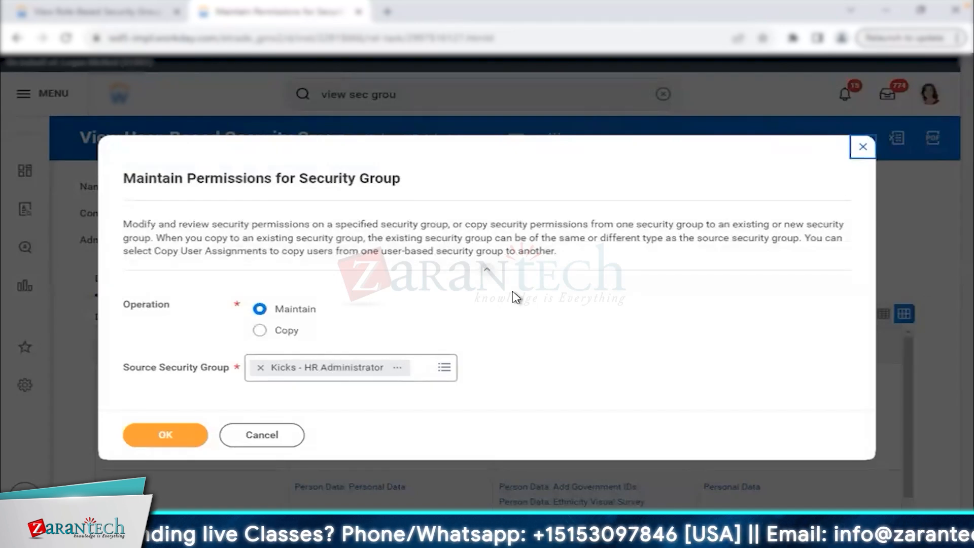
Copy Kicks - HR Administrator's permissions into the existing Kicks - HR Partner (Group) and confirm.
{"action": "left_click", "coordinate": [260, 330]}
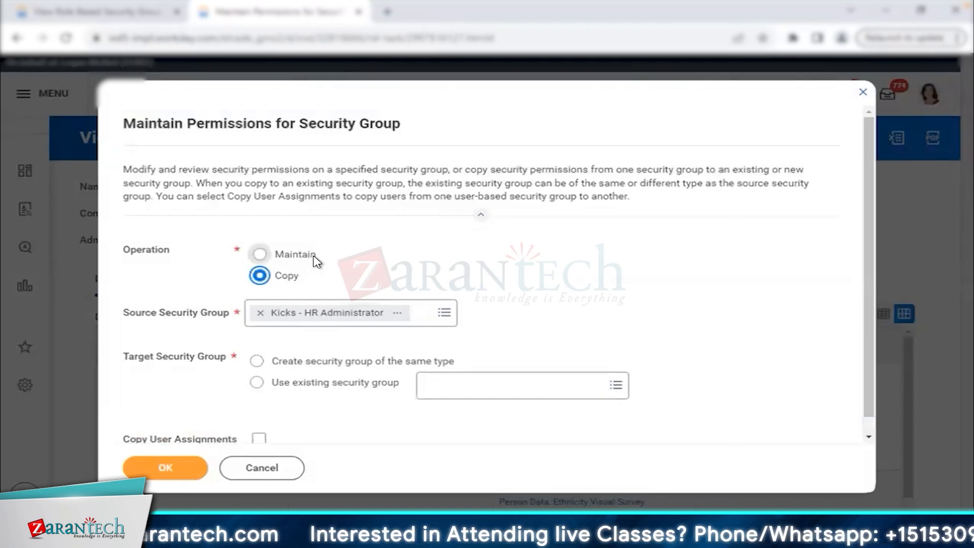
{"action": "left_click", "coordinate": [303, 389]}
{"action": "left_click", "coordinate": [489, 391]}
{"action": "type", "text": "kicks"}
{"action": "key", "text": "Return"}
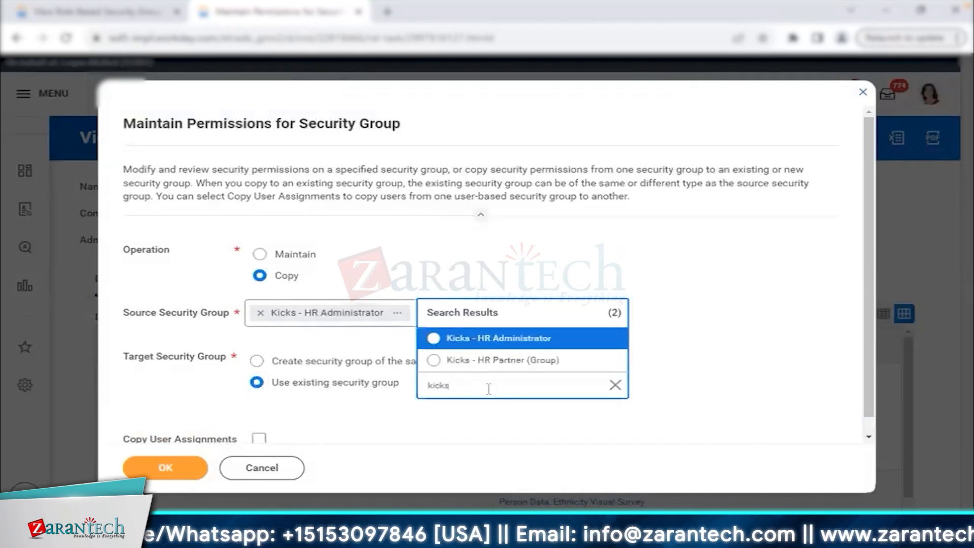
{"action": "left_click", "coordinate": [511, 361]}
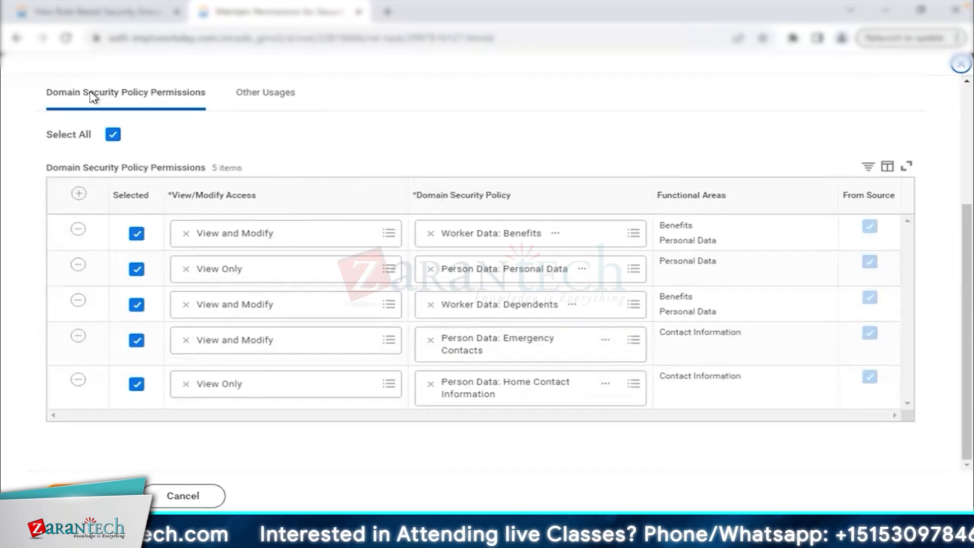
{"action": "left_click", "coordinate": [89, 495]}
{"action": "left_click", "coordinate": [88, 495]}
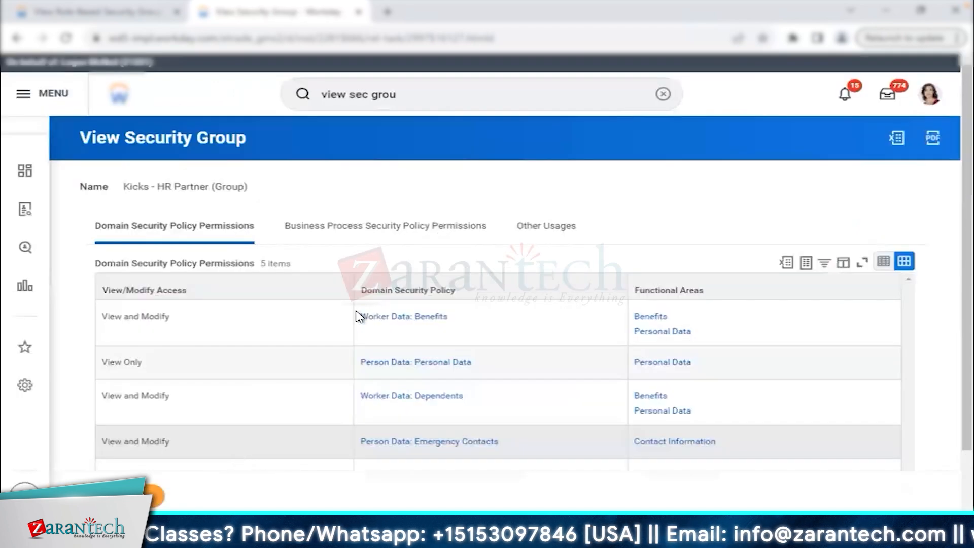
{"action": "left_click", "coordinate": [385, 245]}
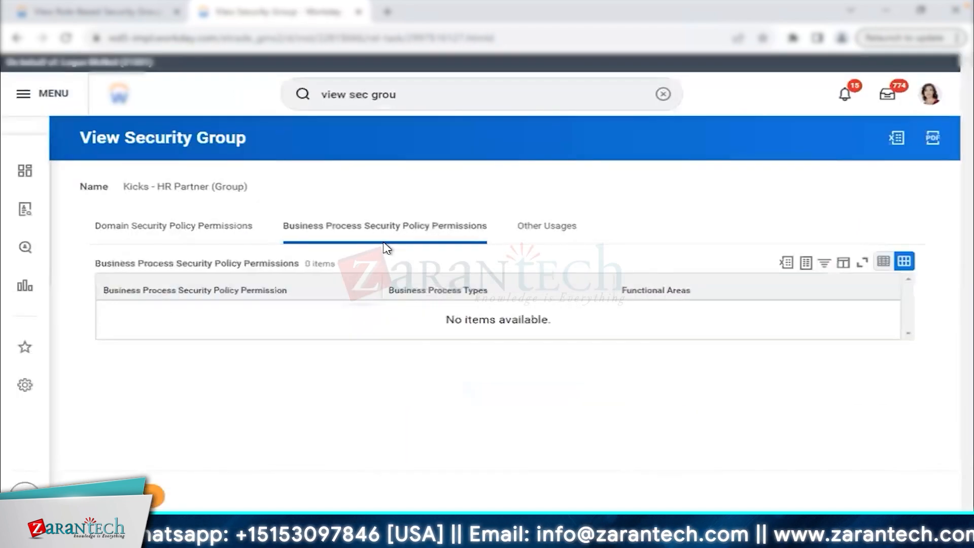
{"action": "left_click", "coordinate": [459, 101]}
Activate pending security policy changes with the comment 'Test', ticking Confirm.
{"action": "type", "text": "a"}
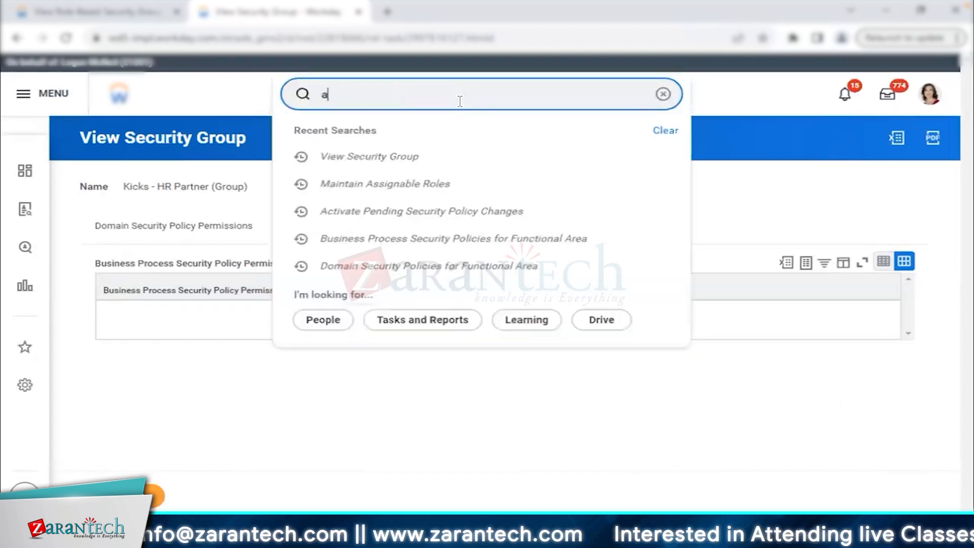
{"action": "type", "text": "ct pen policy"}
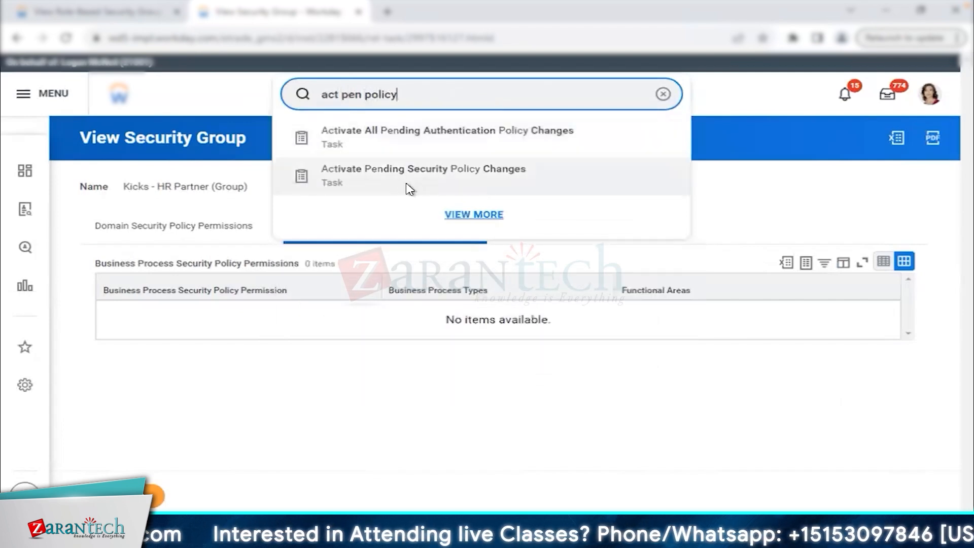
{"action": "left_click", "coordinate": [405, 189]}
{"action": "type", "text": "Test"}
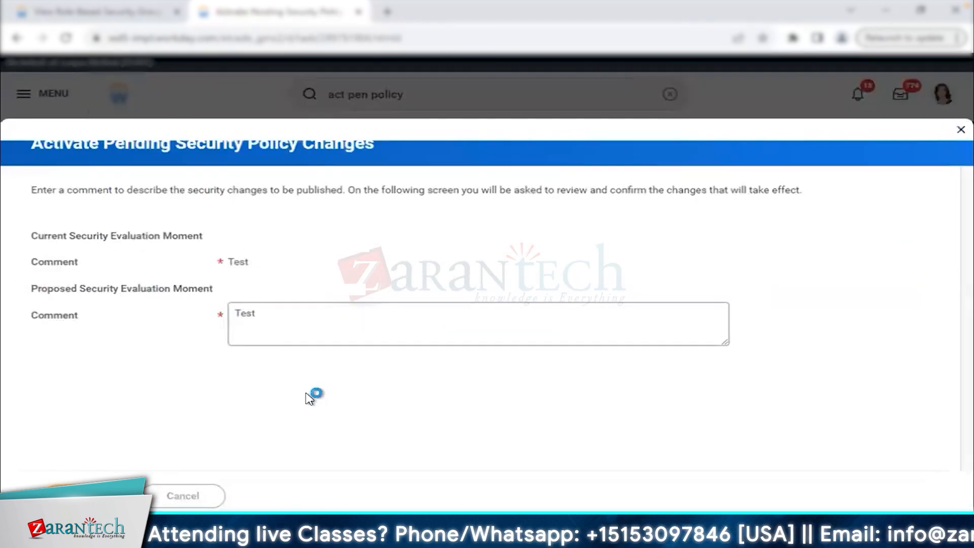
{"action": "left_click", "coordinate": [235, 315]}
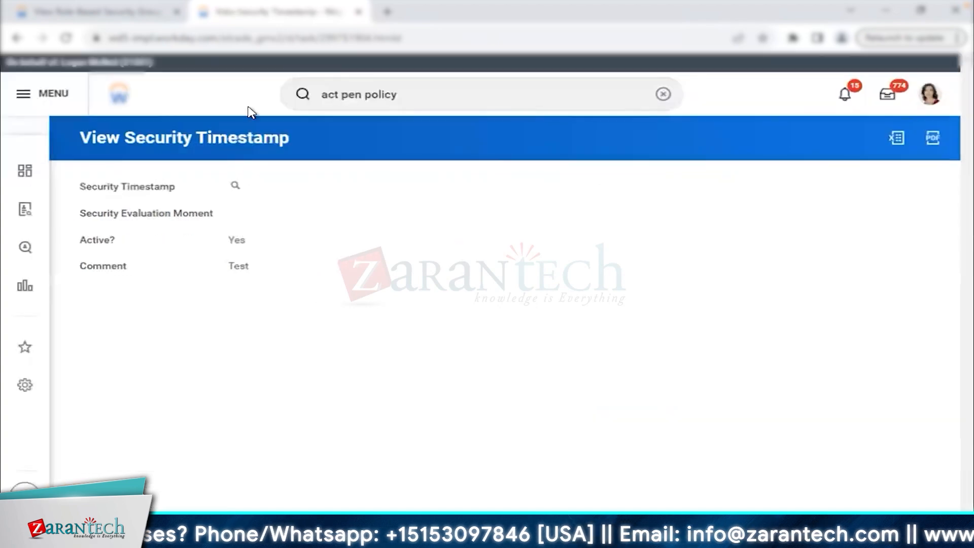
{"action": "left_click", "coordinate": [122, 12]}
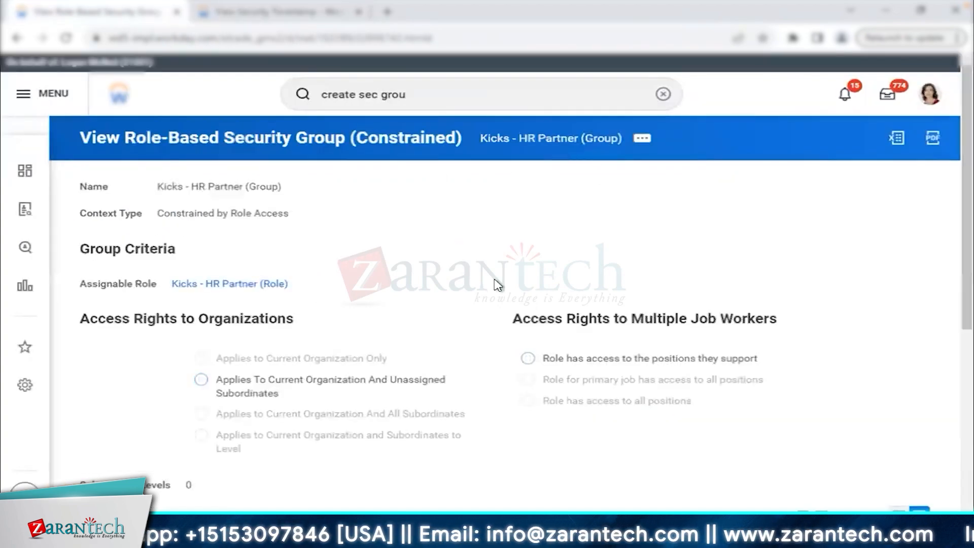
Highlight the domain permissions: View and Modify on Worker Data: Benefits, View Only on Personal Data.
{"action": "scroll", "coordinate": [355, 253], "scroll_direction": "down", "scroll_amount": 6}
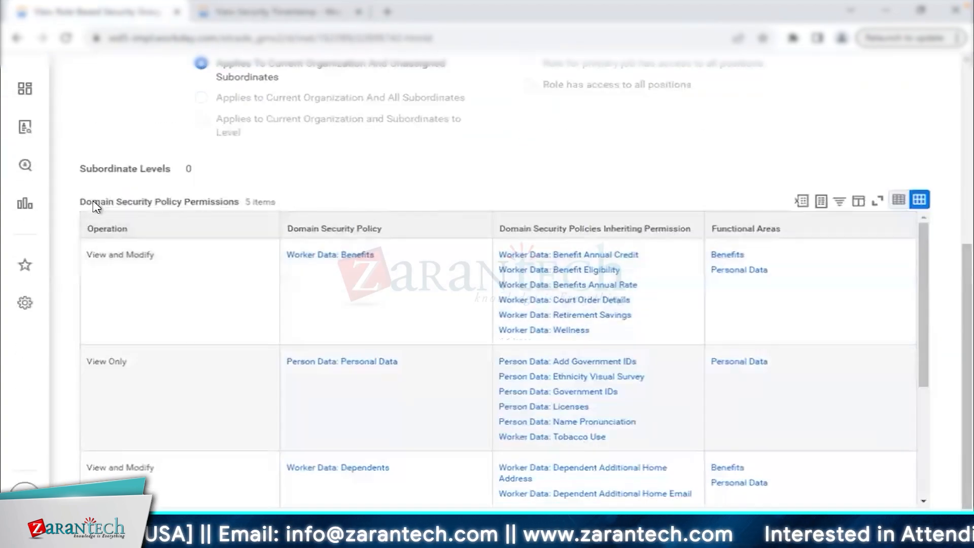
{"action": "left_click_drag", "start_coordinate": [81, 202], "coordinate": [240, 201]}
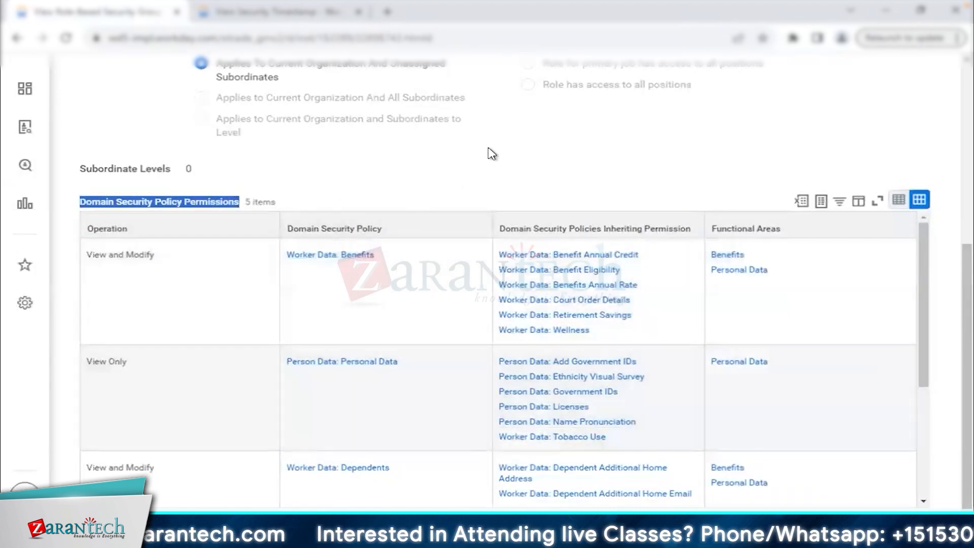
{"action": "left_click", "coordinate": [491, 152]}
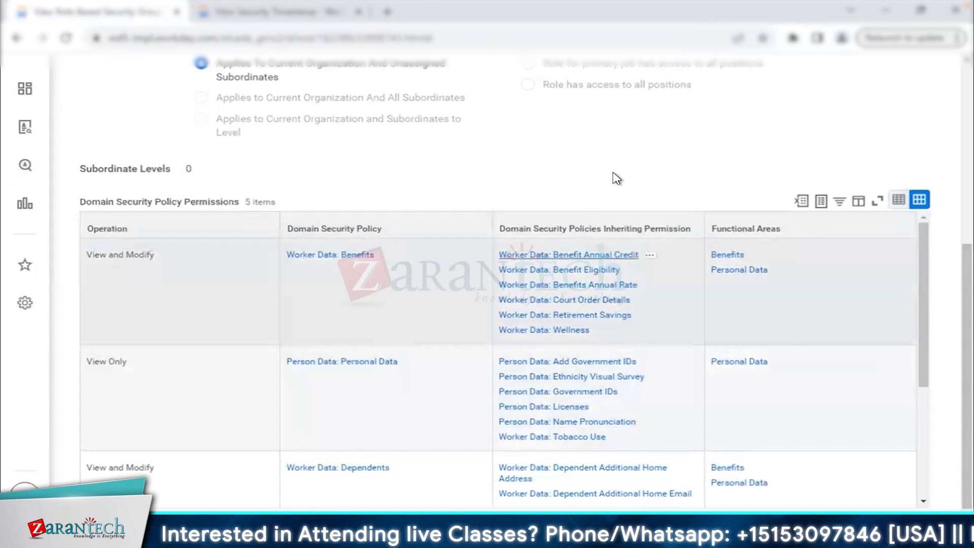
{"action": "scroll", "coordinate": [529, 381], "scroll_direction": "down", "scroll_amount": 4}
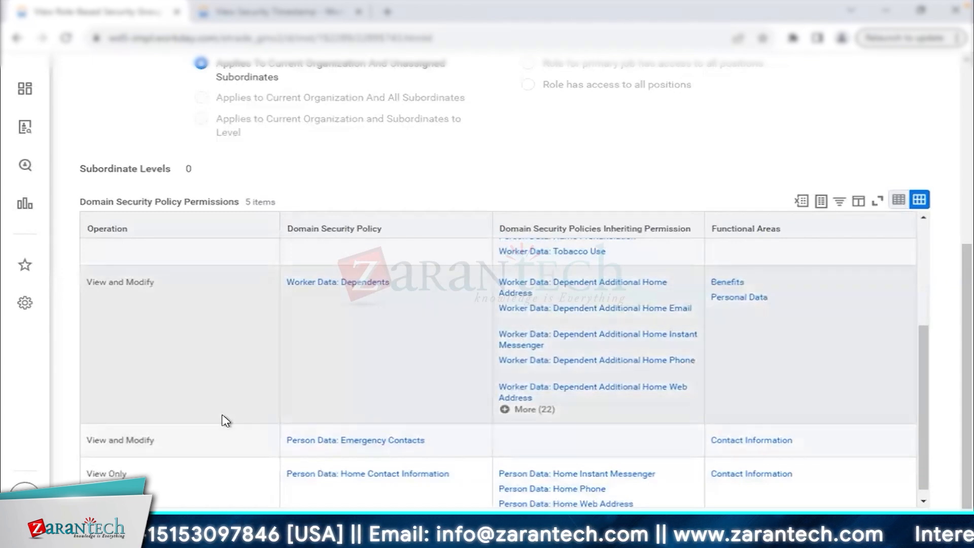
{"action": "scroll", "coordinate": [226, 421], "scroll_direction": "up", "scroll_amount": 4}
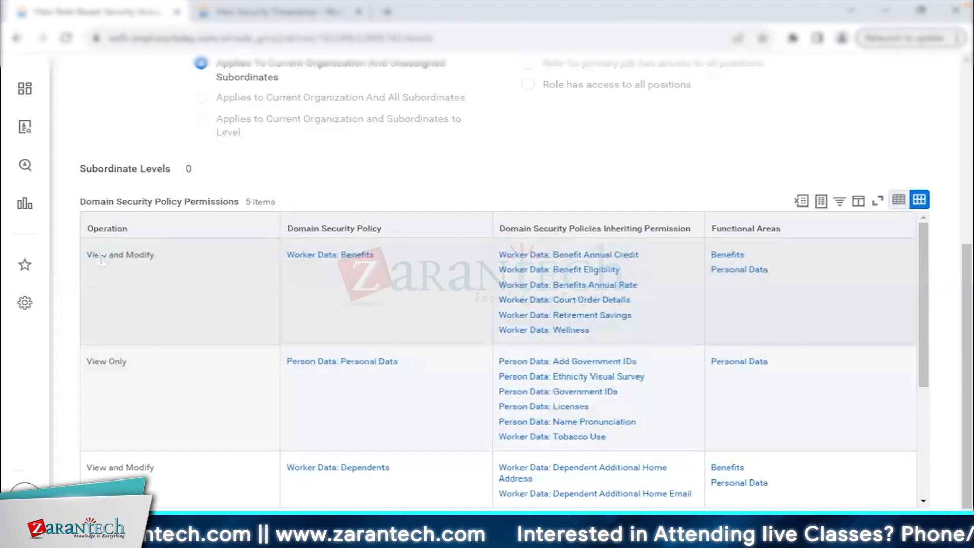
{"action": "left_click_drag", "start_coordinate": [89, 255], "coordinate": [159, 256]}
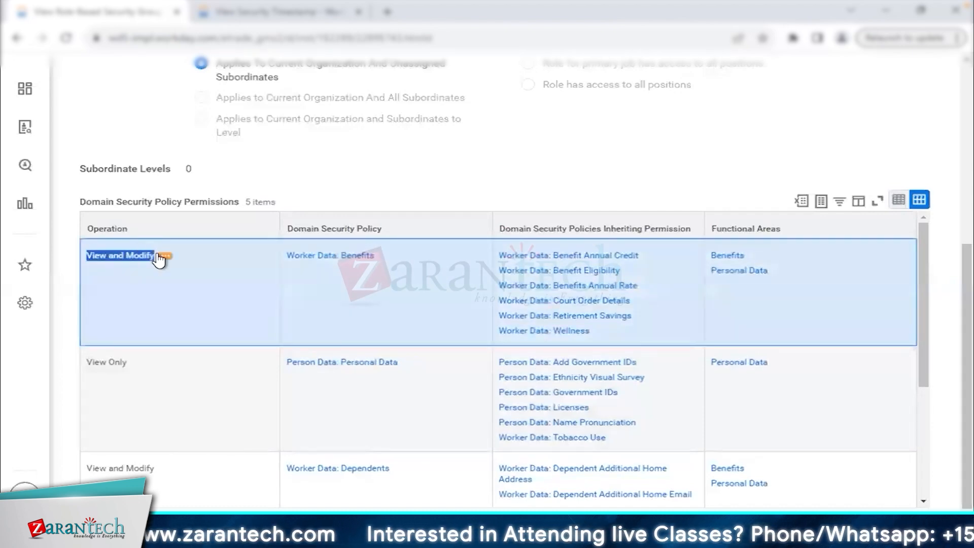
{"action": "left_click", "coordinate": [127, 303]}
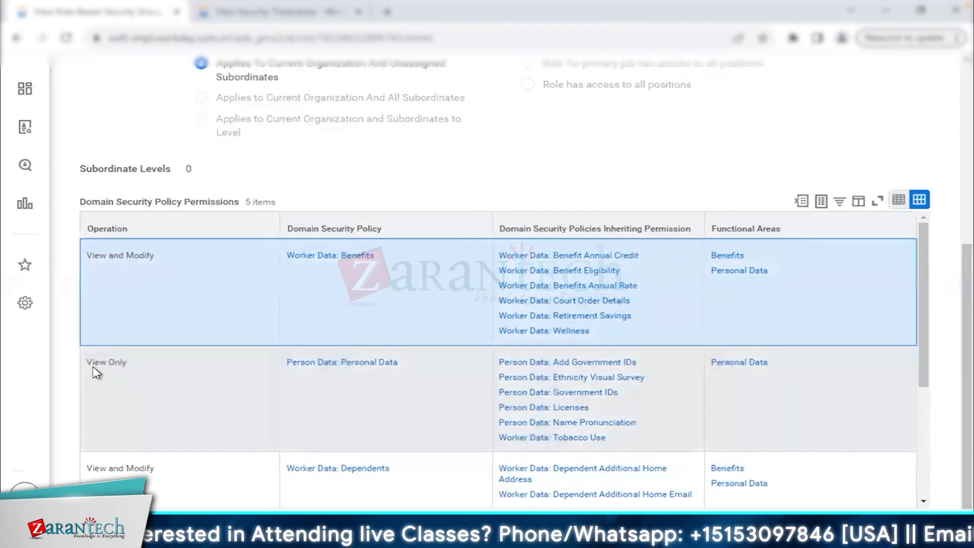
{"action": "left_click_drag", "start_coordinate": [88, 362], "coordinate": [126, 362]}
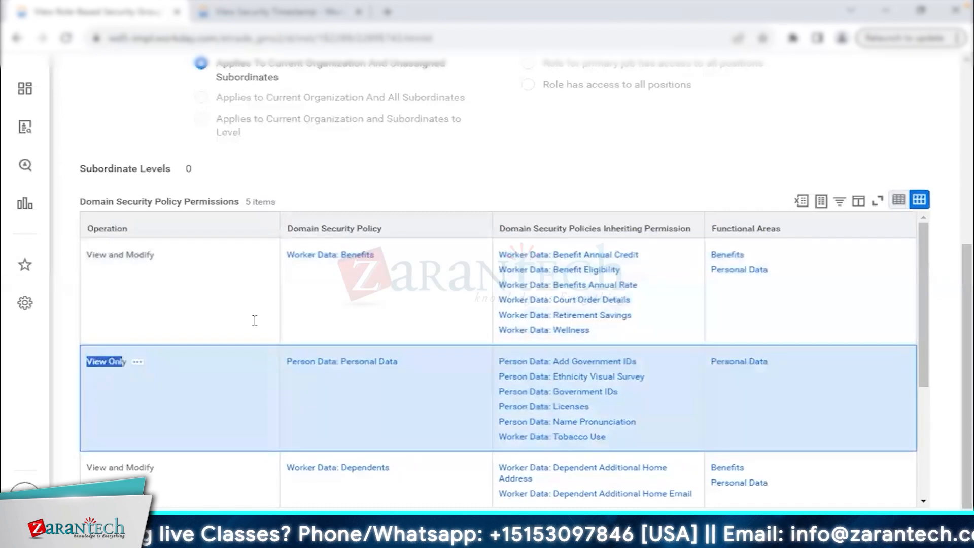
{"action": "left_click", "coordinate": [358, 163]}
Scroll back up and return to the View Security Timestamp page.
{"action": "scroll", "coordinate": [360, 163], "scroll_direction": "up", "scroll_amount": 3}
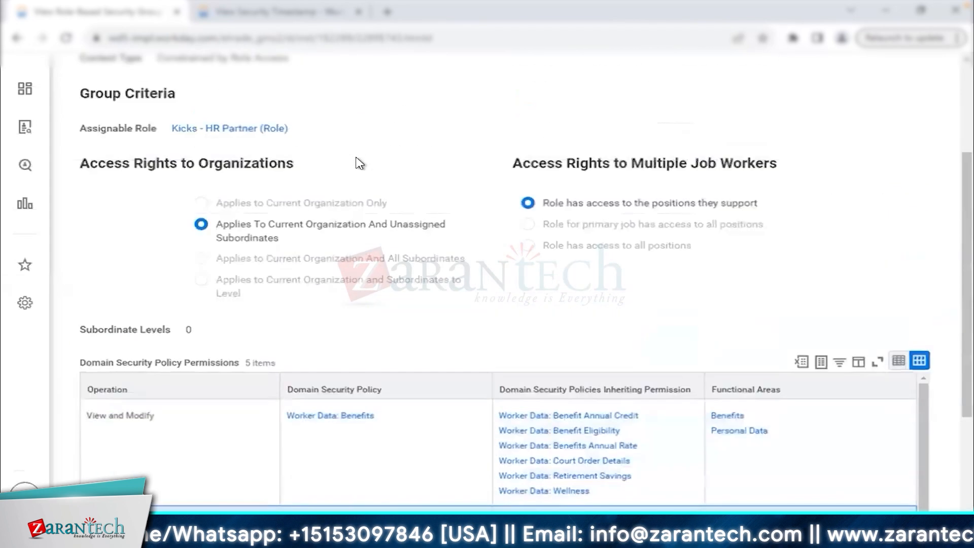
{"action": "scroll", "coordinate": [358, 163], "scroll_direction": "up", "scroll_amount": 3}
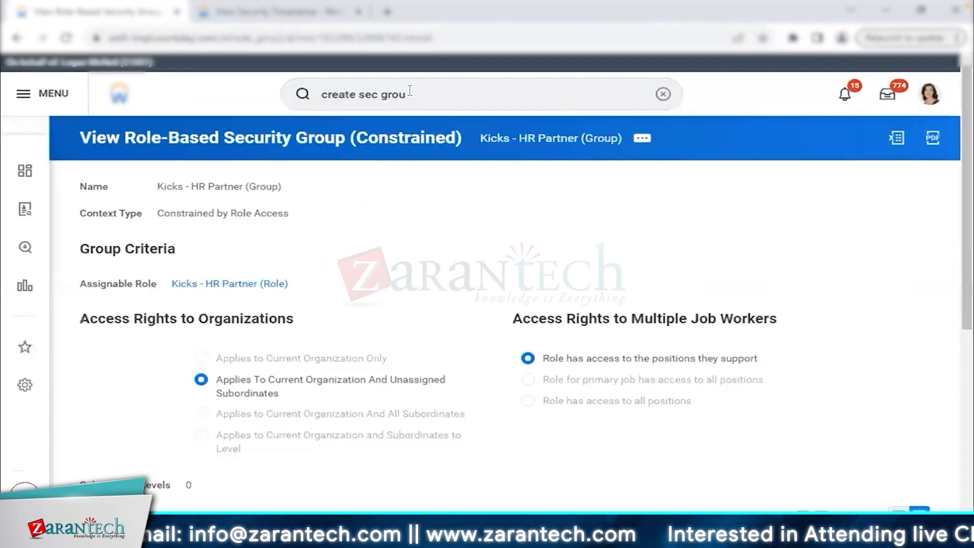
{"action": "left_click", "coordinate": [277, 13]}
Open the Business Process Security Policies for Functional Area report with Staffing as functional area.
{"action": "left_click", "coordinate": [421, 94]}
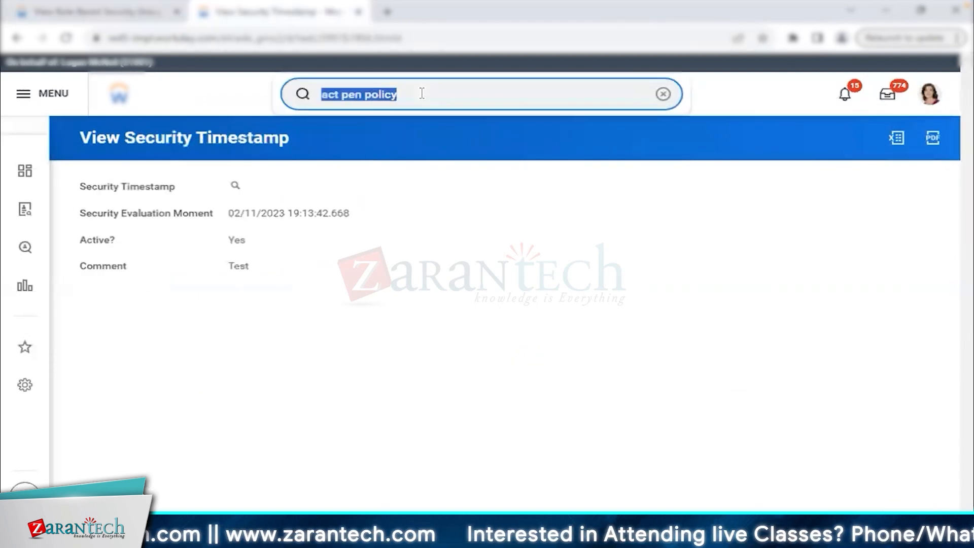
{"action": "type", "text": "bus proc"}
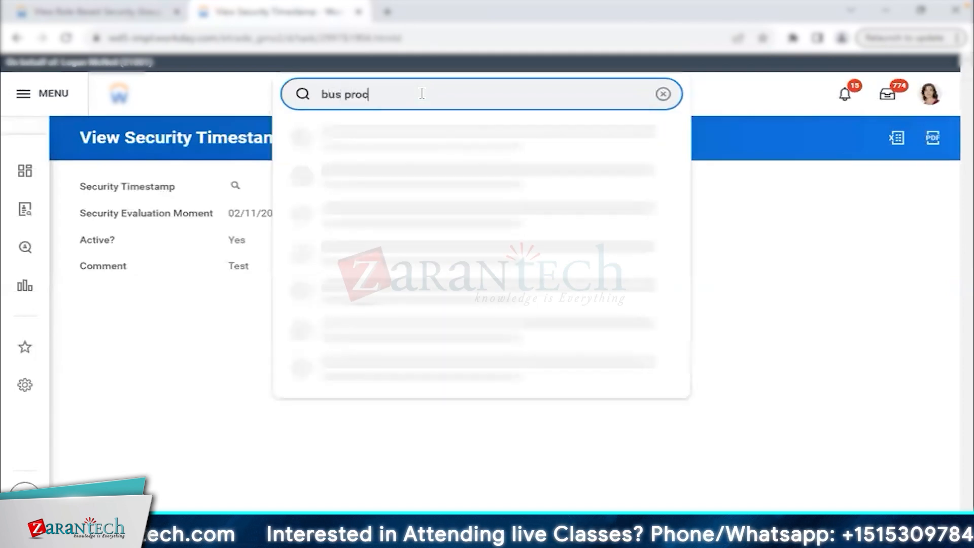
{"action": "type", "text": " functional"}
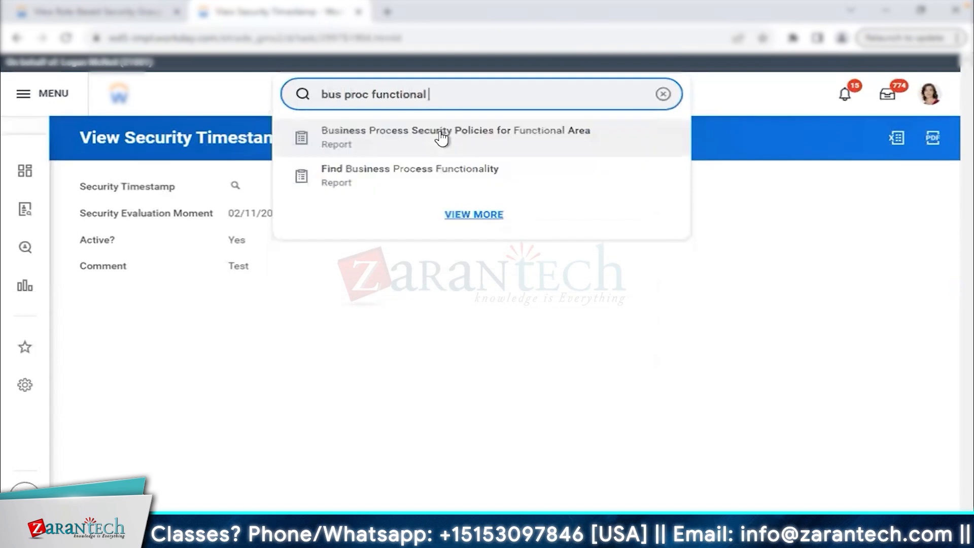
{"action": "left_click", "coordinate": [438, 136]}
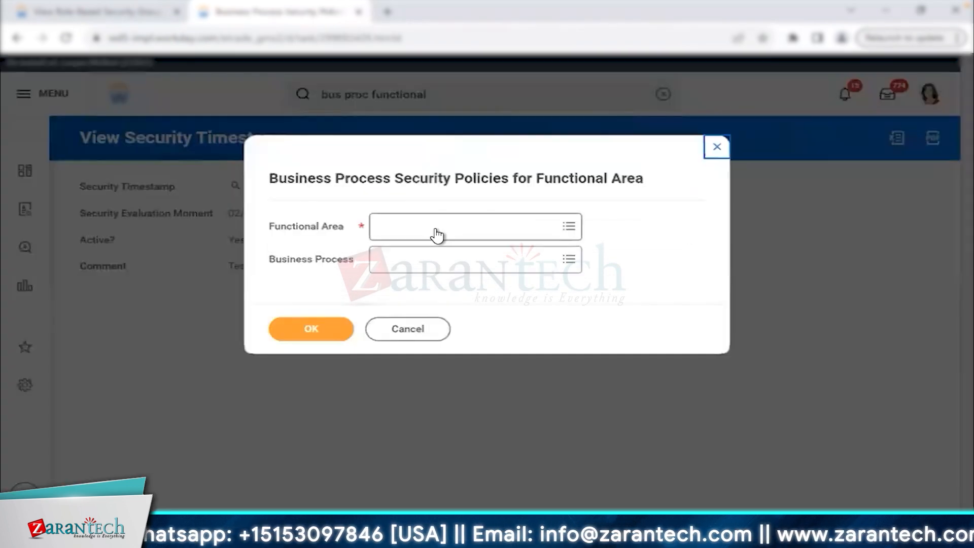
{"action": "left_click", "coordinate": [435, 227]}
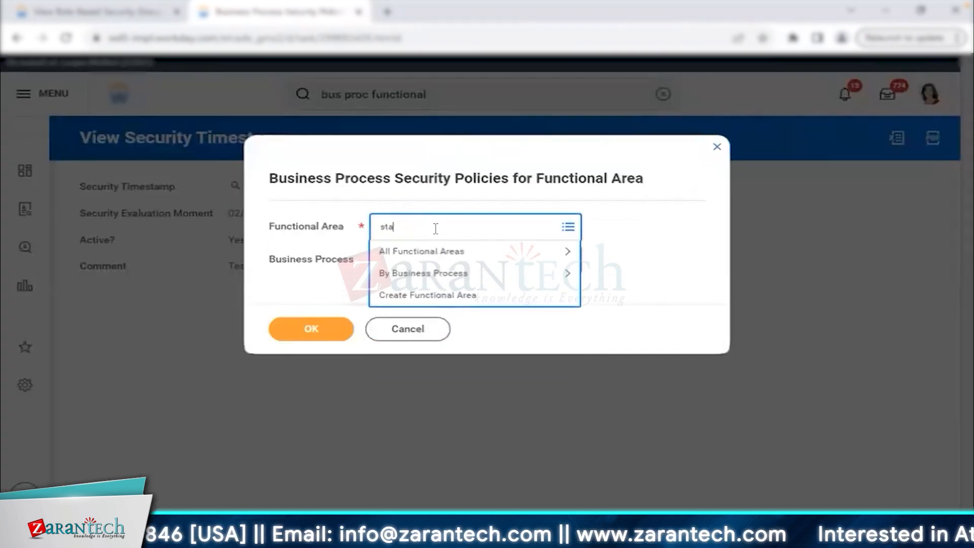
{"action": "key", "text": "Return"}
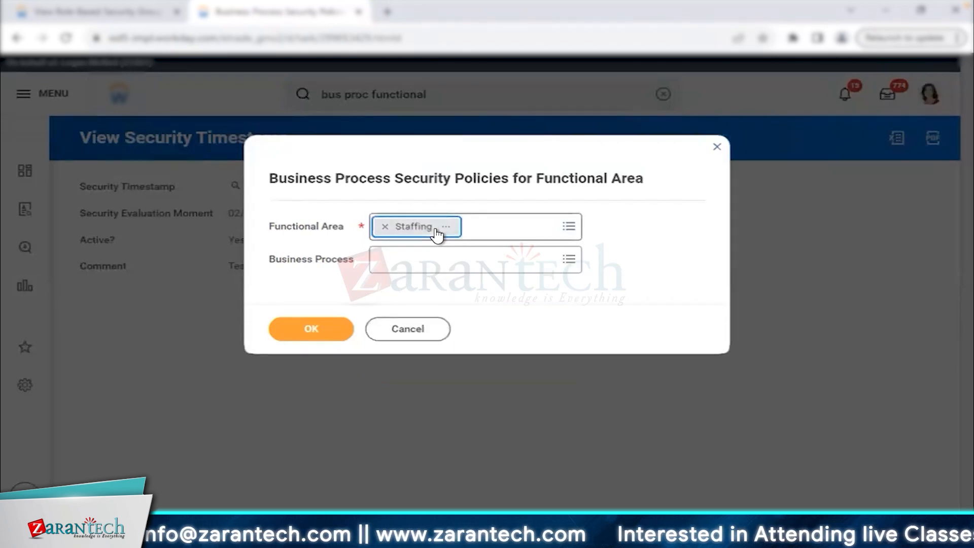
Select Change Job, Create Position, Hire and Request Reference Letter, then run the report.
{"action": "left_click", "coordinate": [432, 257]}
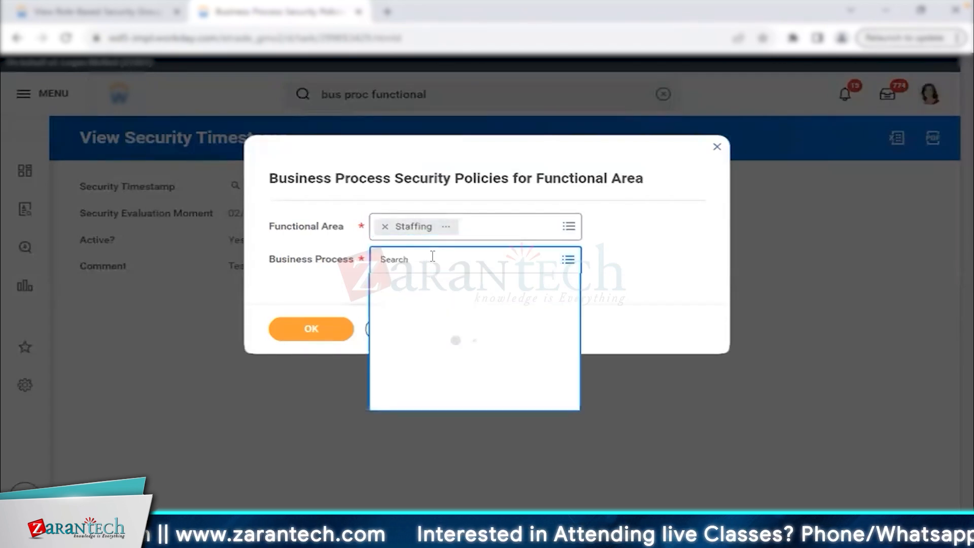
{"action": "left_click", "coordinate": [460, 380]}
{"action": "scroll", "coordinate": [460, 384], "scroll_direction": "down", "scroll_amount": 3}
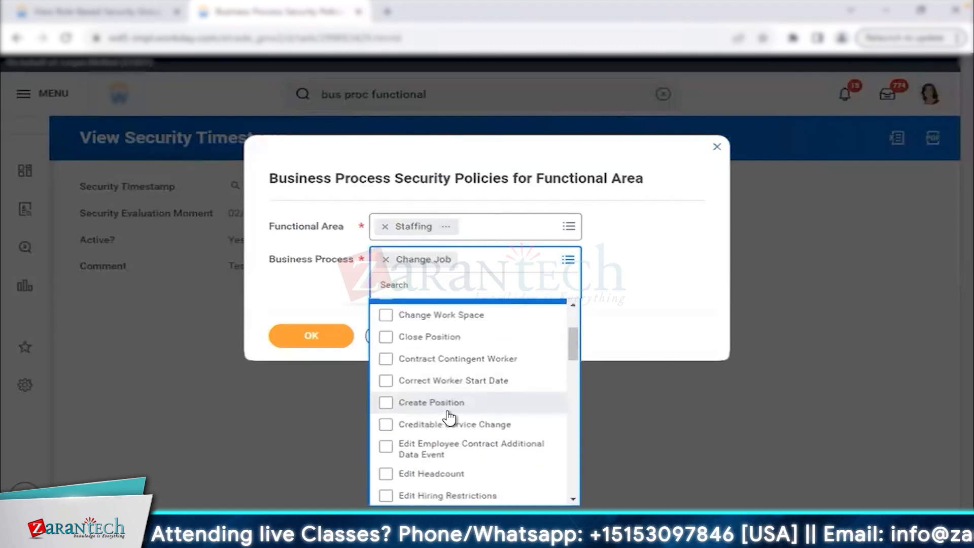
{"action": "left_click", "coordinate": [451, 403]}
{"action": "scroll", "coordinate": [507, 421], "scroll_direction": "down", "scroll_amount": 2}
{"action": "scroll", "coordinate": [507, 424], "scroll_direction": "down", "scroll_amount": 10}
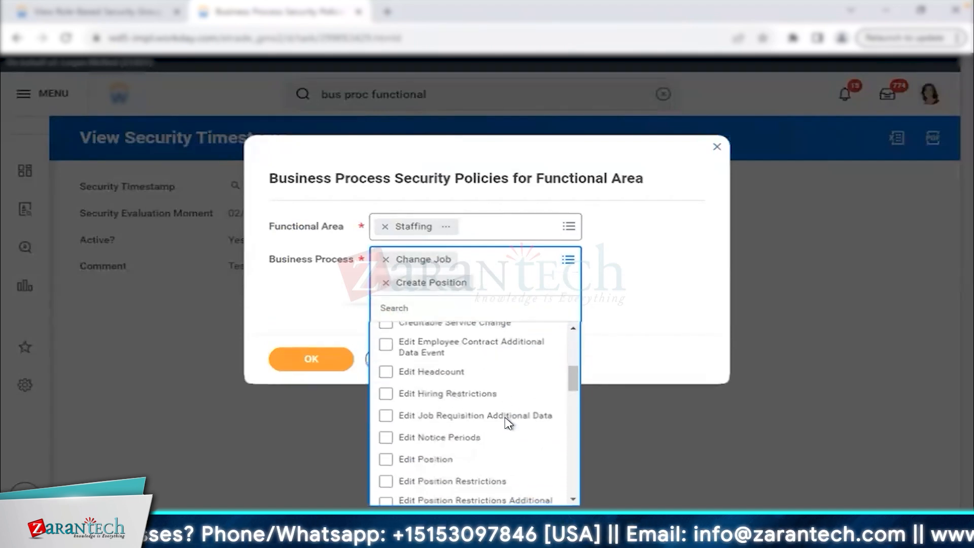
{"action": "left_click", "coordinate": [387, 353]}
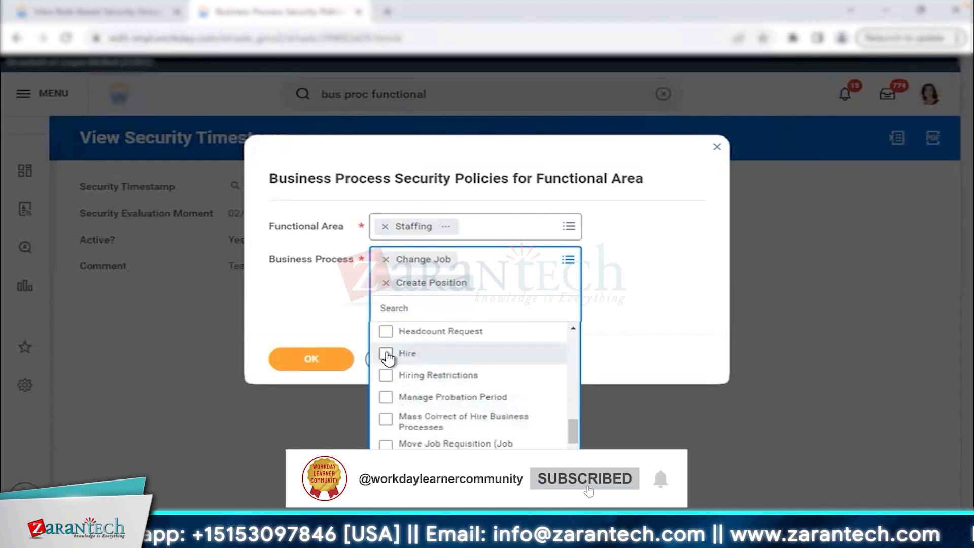
{"action": "scroll", "coordinate": [442, 211], "scroll_direction": "down", "scroll_amount": 8}
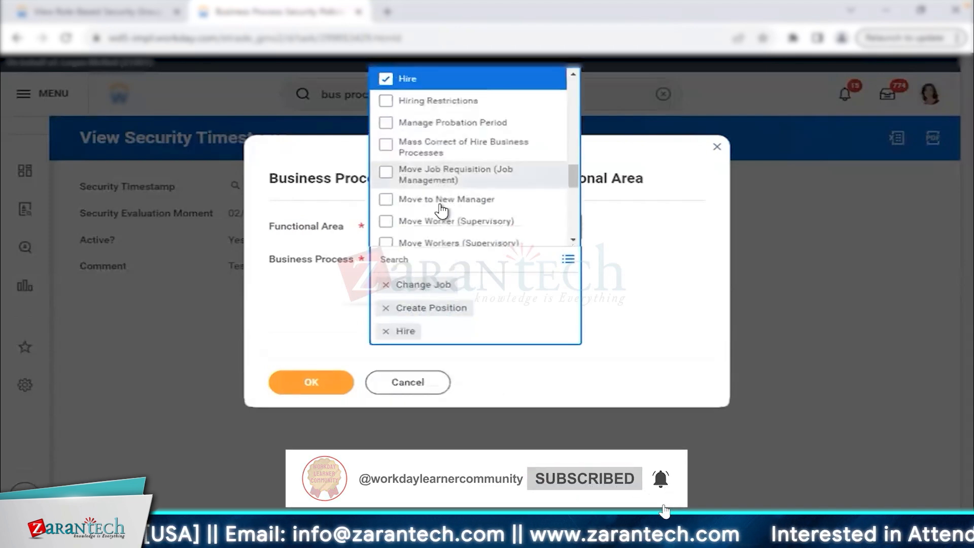
{"action": "left_click", "coordinate": [463, 148]}
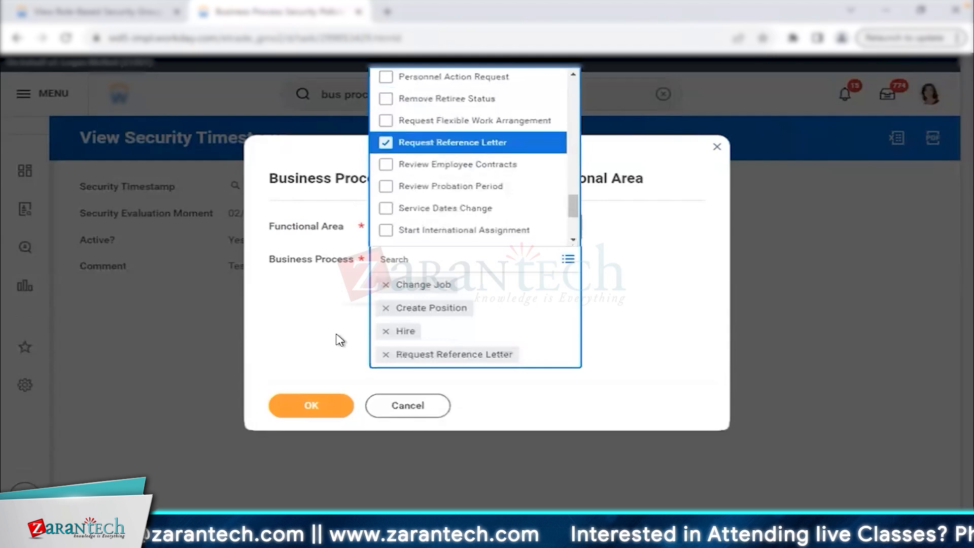
{"action": "left_click", "coordinate": [322, 405]}
{"action": "left_click", "coordinate": [324, 388]}
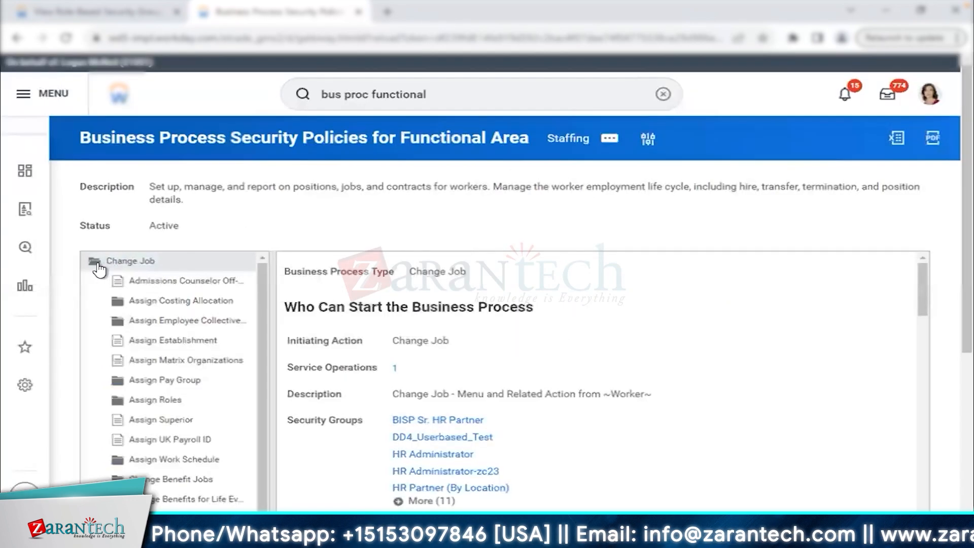
Collapse Change Job and bring up its Business Process Policy > Edit action.
{"action": "left_click", "coordinate": [98, 264]}
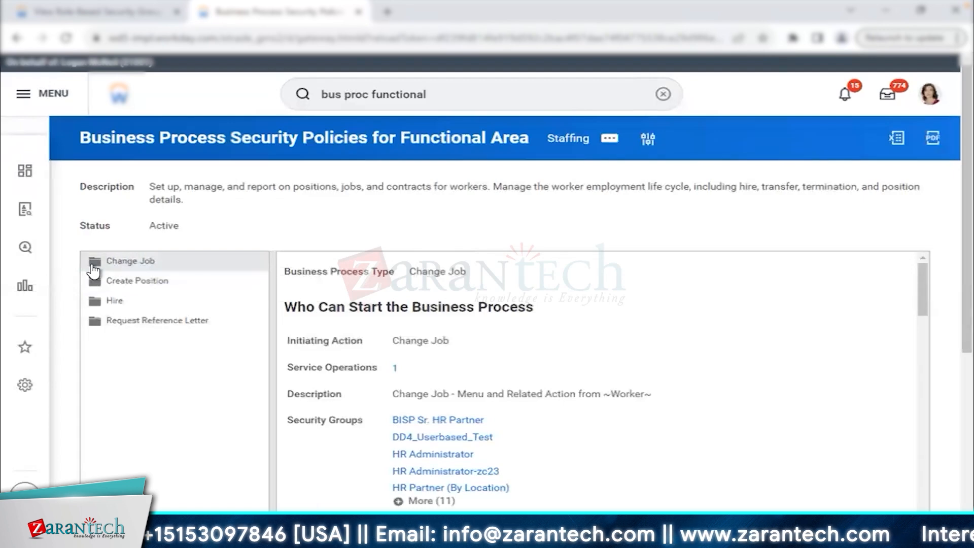
{"action": "left_click", "coordinate": [94, 261]}
{"action": "scroll", "coordinate": [181, 420], "scroll_direction": "down", "scroll_amount": 3}
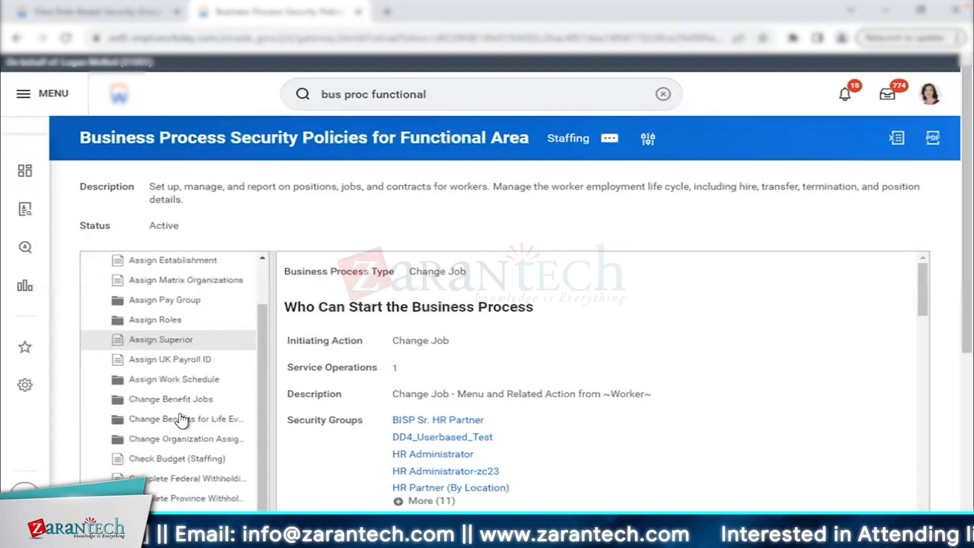
{"action": "scroll", "coordinate": [182, 419], "scroll_direction": "down", "scroll_amount": 2}
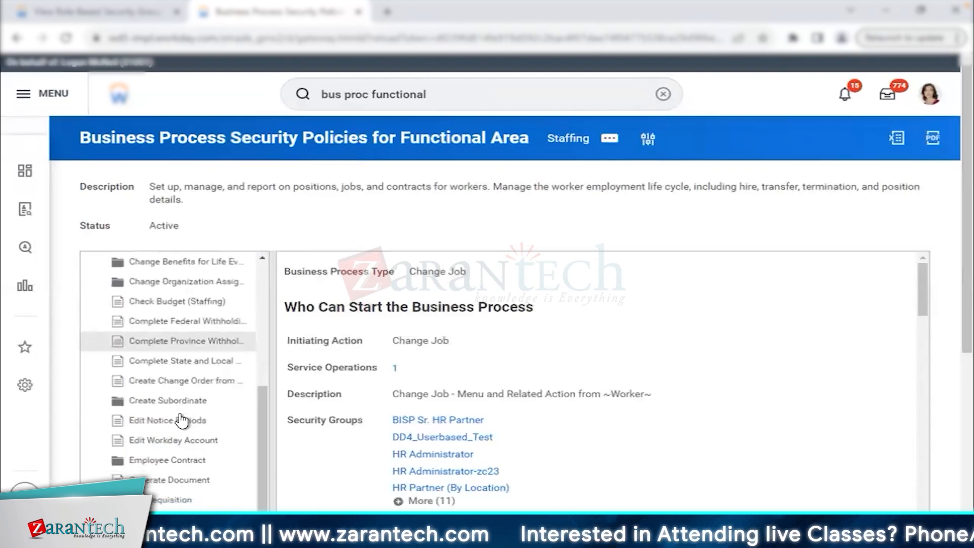
{"action": "scroll", "coordinate": [181, 419], "scroll_direction": "up", "scroll_amount": 5}
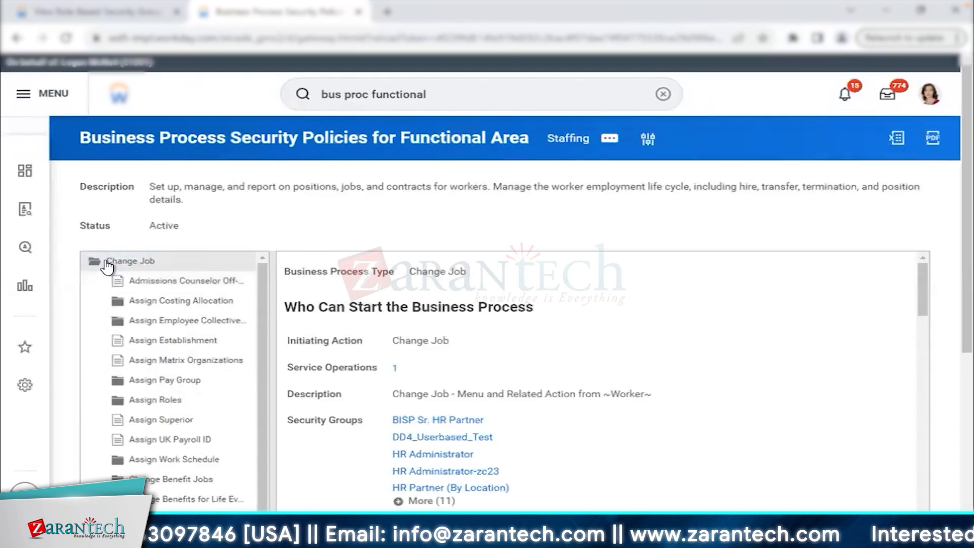
{"action": "left_click", "coordinate": [124, 264]}
{"action": "mouse_move", "coordinate": [478, 275]}
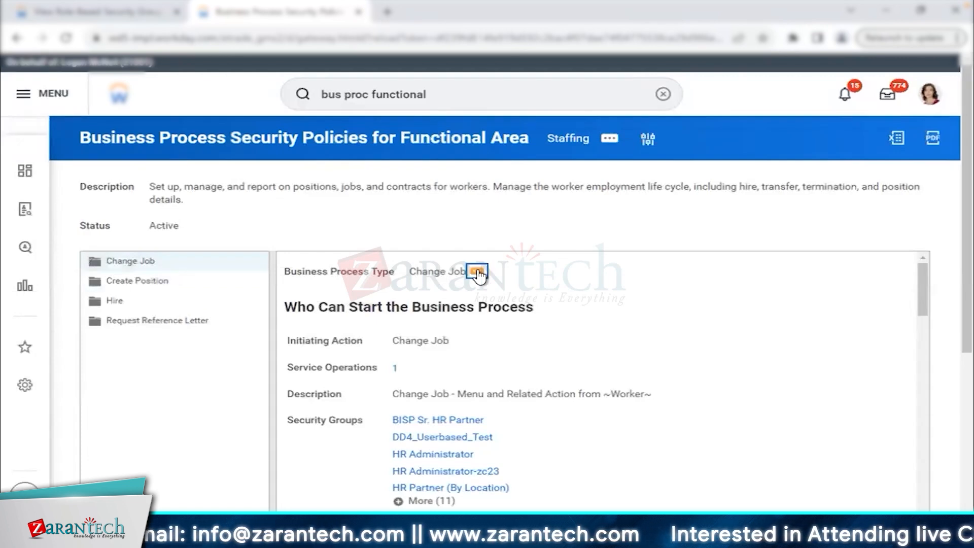
{"action": "left_click", "coordinate": [476, 273]}
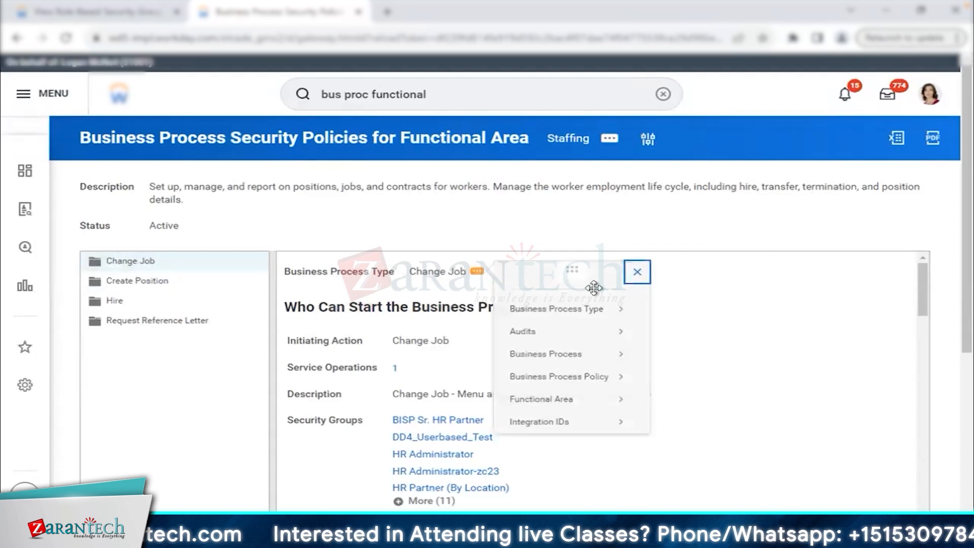
{"action": "mouse_move", "coordinate": [591, 377]}
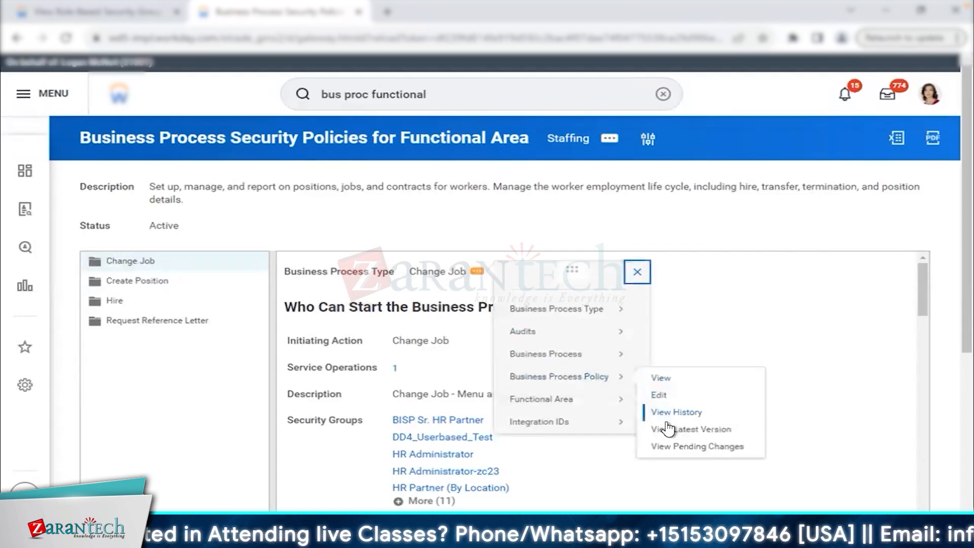
{"action": "right_click", "coordinate": [656, 400]}
Add Kicks - HR Partner (Group) to the groups that can initiate Change Job.
{"action": "left_click", "coordinate": [718, 293]}
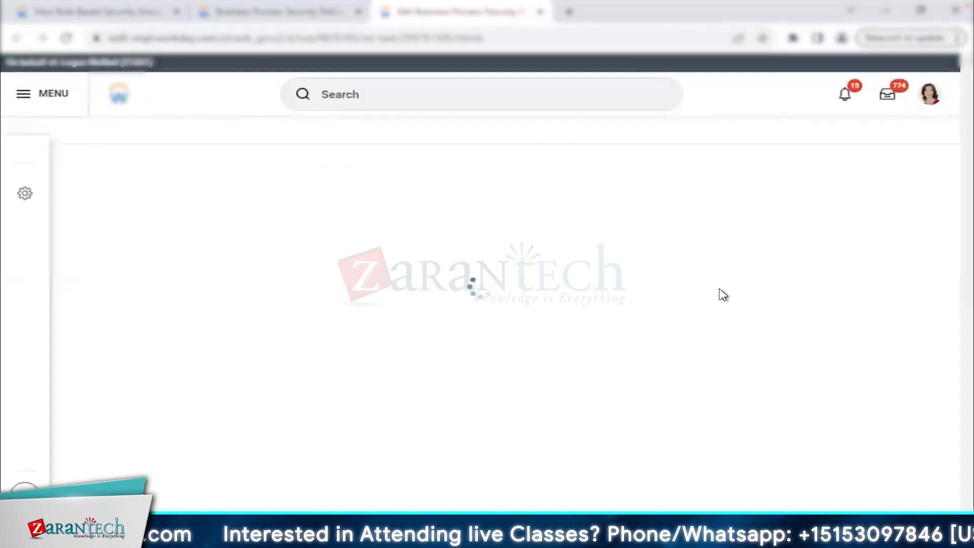
{"action": "scroll", "coordinate": [578, 297], "scroll_direction": "down", "scroll_amount": 3}
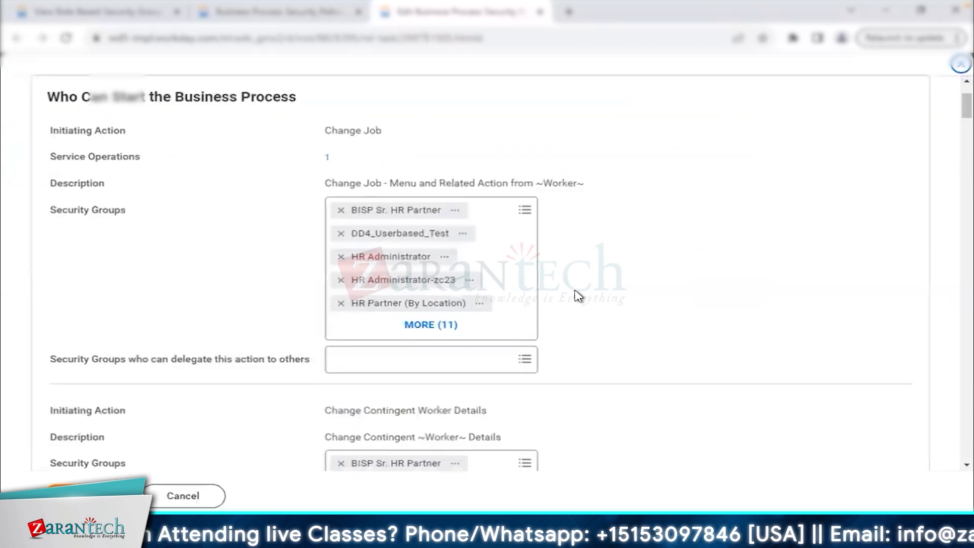
{"action": "left_click", "coordinate": [524, 315]}
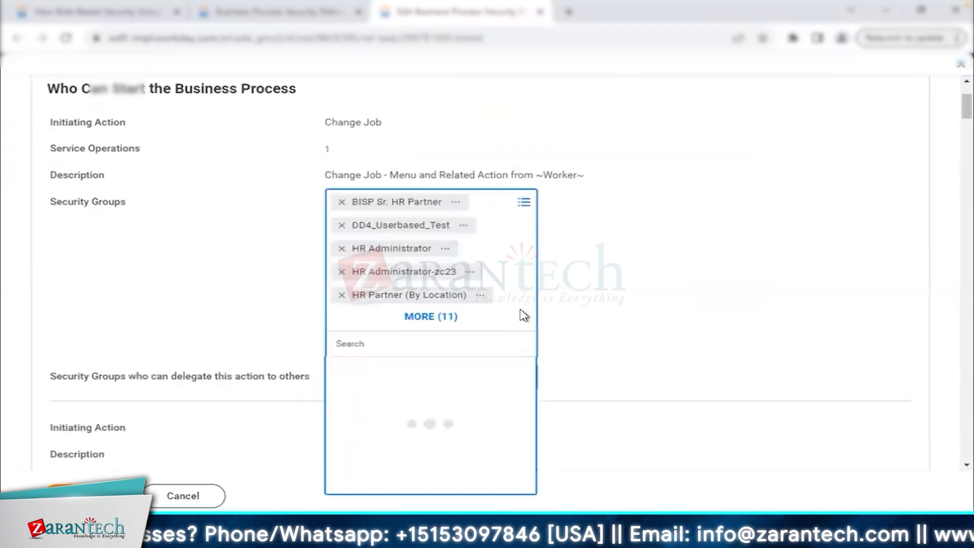
{"action": "type", "text": "kicks"}
{"action": "key", "text": "Return"}
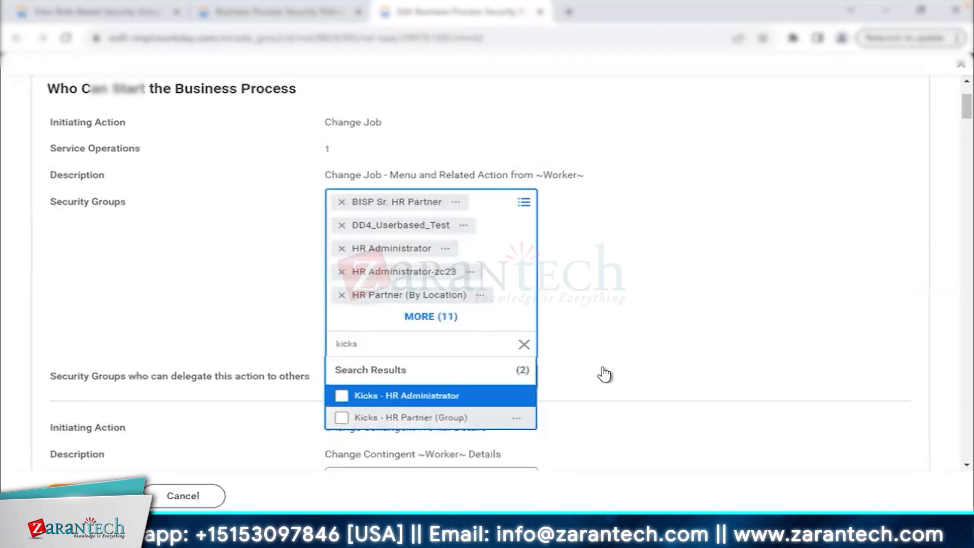
{"action": "left_click", "coordinate": [420, 417]}
{"action": "left_click", "coordinate": [632, 358]}
Add Kicks - HR Partner (Group) and Kicks - HR Administrator to the Review Change Job step.
{"action": "scroll", "coordinate": [632, 359], "scroll_direction": "down", "scroll_amount": 20}
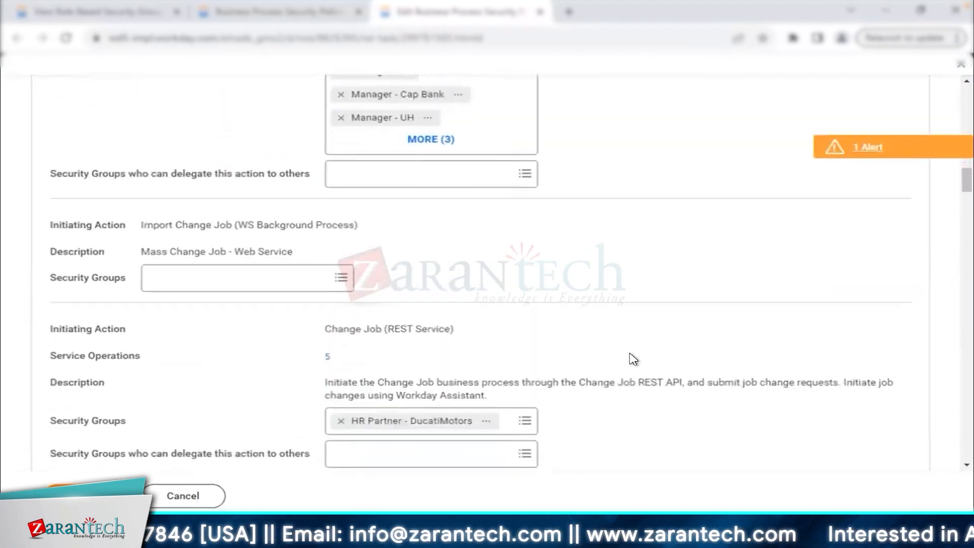
{"action": "scroll", "coordinate": [633, 358], "scroll_direction": "down", "scroll_amount": 15}
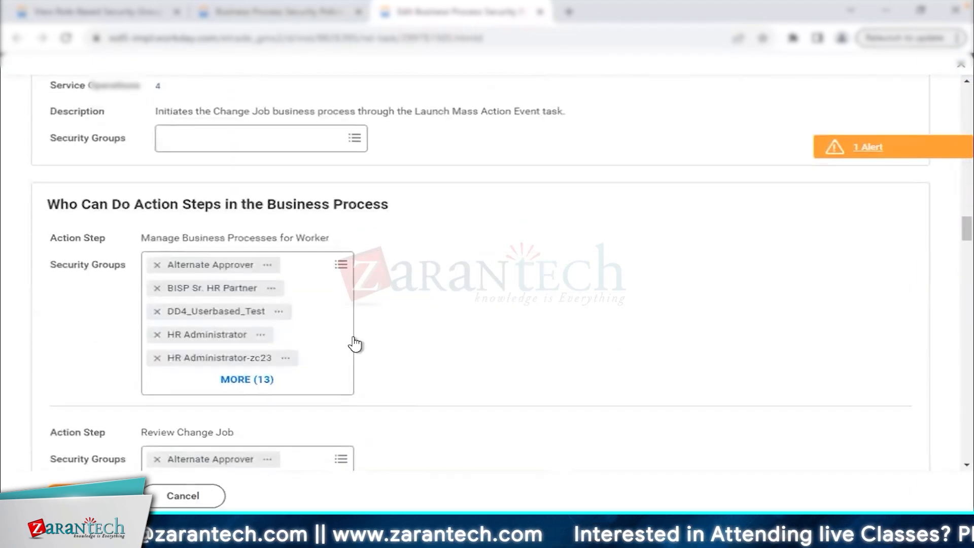
{"action": "scroll", "coordinate": [467, 328], "scroll_direction": "down", "scroll_amount": 2}
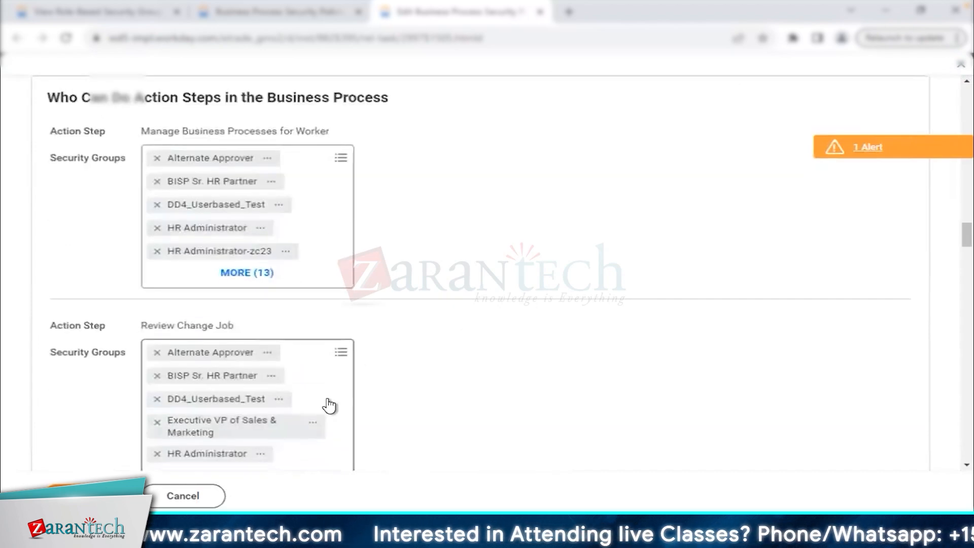
{"action": "left_click", "coordinate": [329, 406]}
{"action": "type", "text": "kic"}
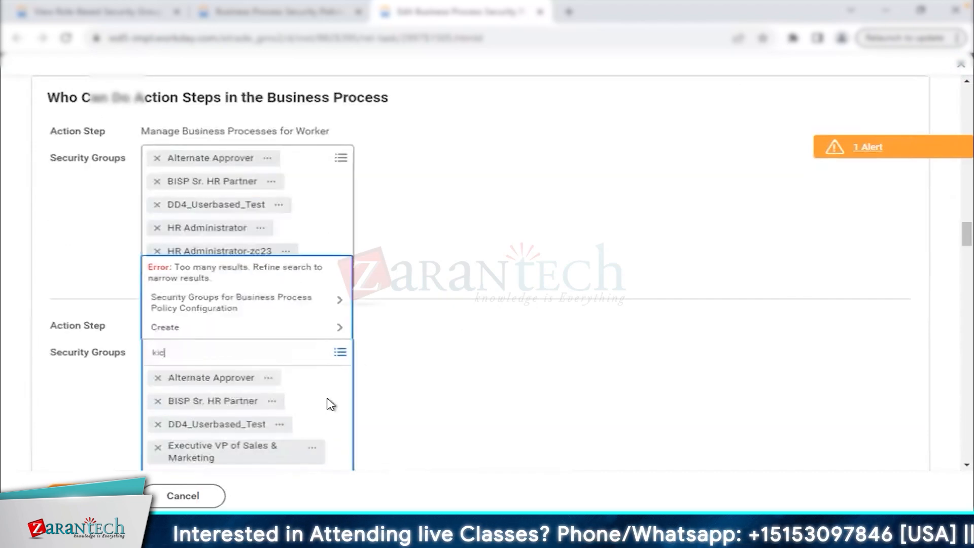
{"action": "type", "text": "ks"}
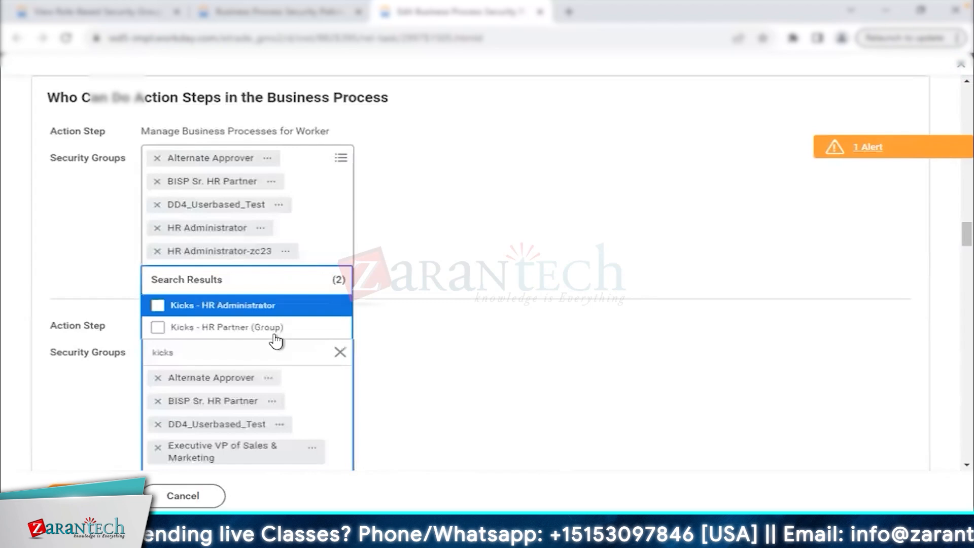
{"action": "left_click", "coordinate": [272, 329]}
{"action": "left_click", "coordinate": [261, 305]}
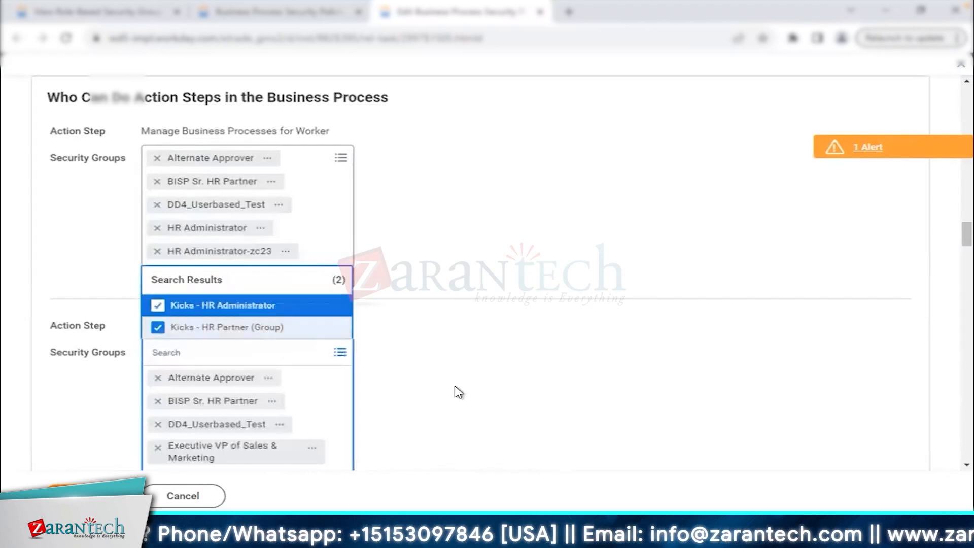
{"action": "left_click", "coordinate": [457, 391]}
Grant both Kicks groups View All access on Change Job, then expand Hire in the report.
{"action": "scroll", "coordinate": [458, 392], "scroll_direction": "down", "scroll_amount": 3}
{"action": "scroll", "coordinate": [458, 391], "scroll_direction": "down", "scroll_amount": 4}
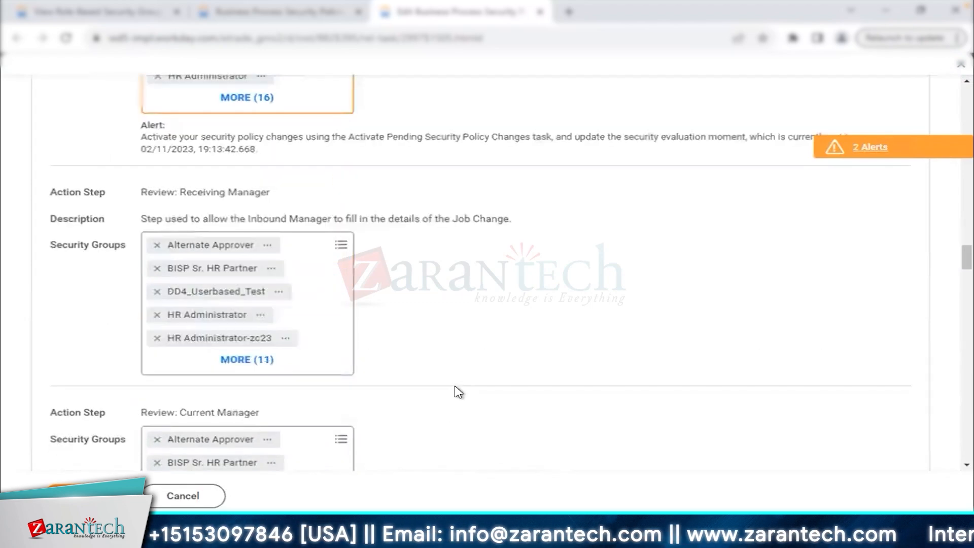
{"action": "scroll", "coordinate": [458, 392], "scroll_direction": "down", "scroll_amount": 3}
{"action": "scroll", "coordinate": [458, 392], "scroll_direction": "down", "scroll_amount": 6}
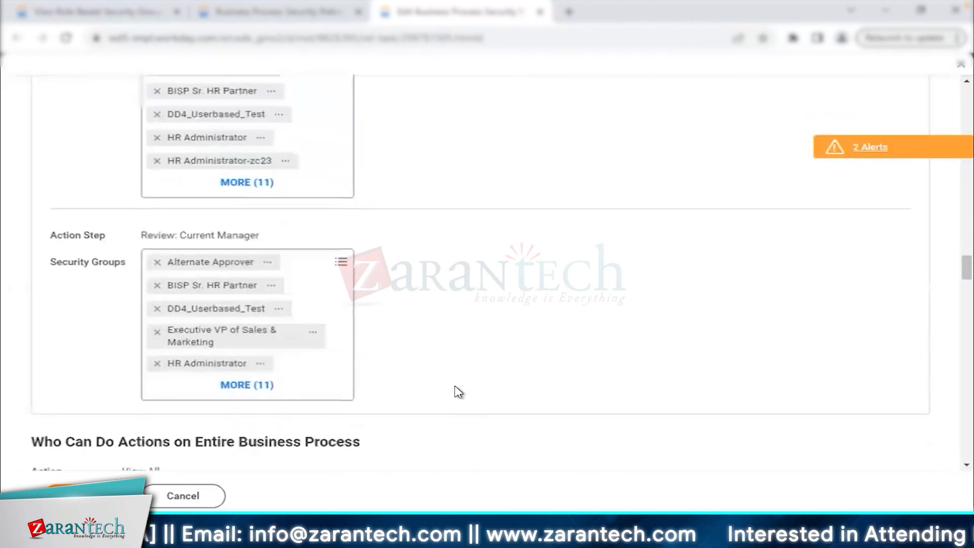
{"action": "left_click", "coordinate": [316, 370]}
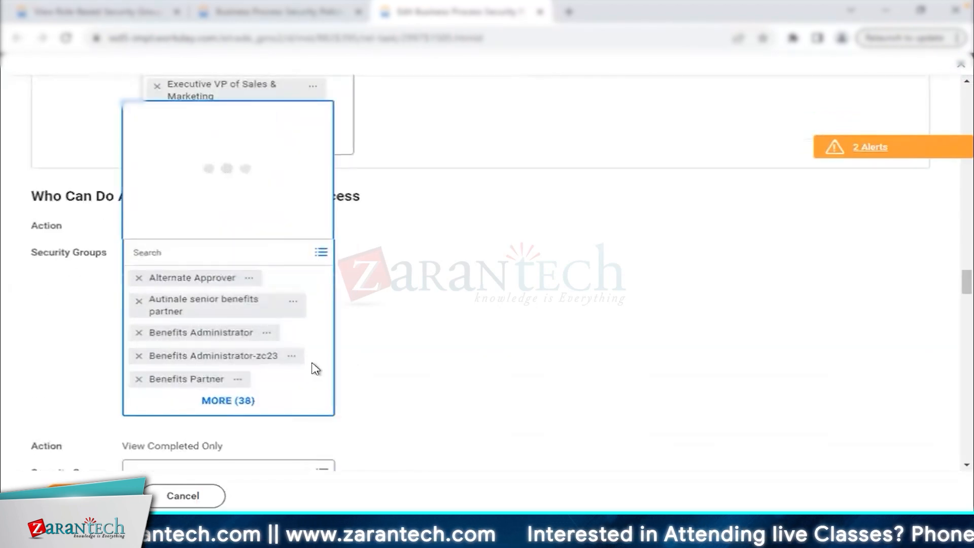
{"action": "type", "text": "kicks"}
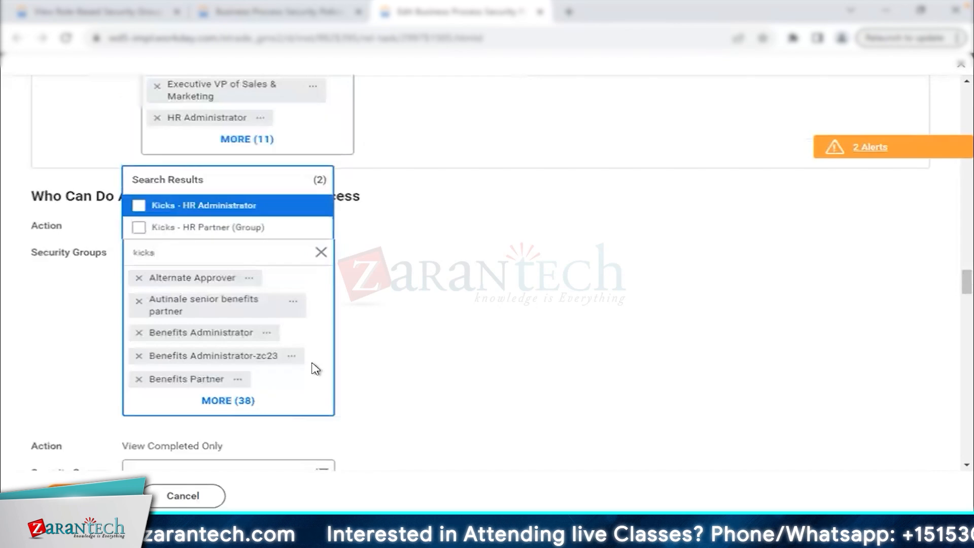
{"action": "key", "text": "ctrl+a"}
{"action": "left_click", "coordinate": [496, 357]}
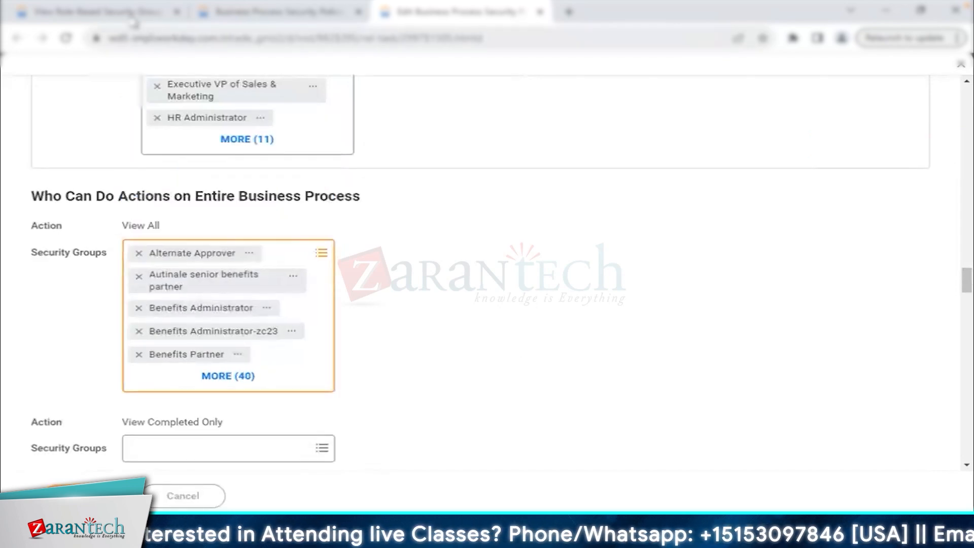
{"action": "left_click", "coordinate": [228, 13]}
{"action": "left_click", "coordinate": [152, 289]}
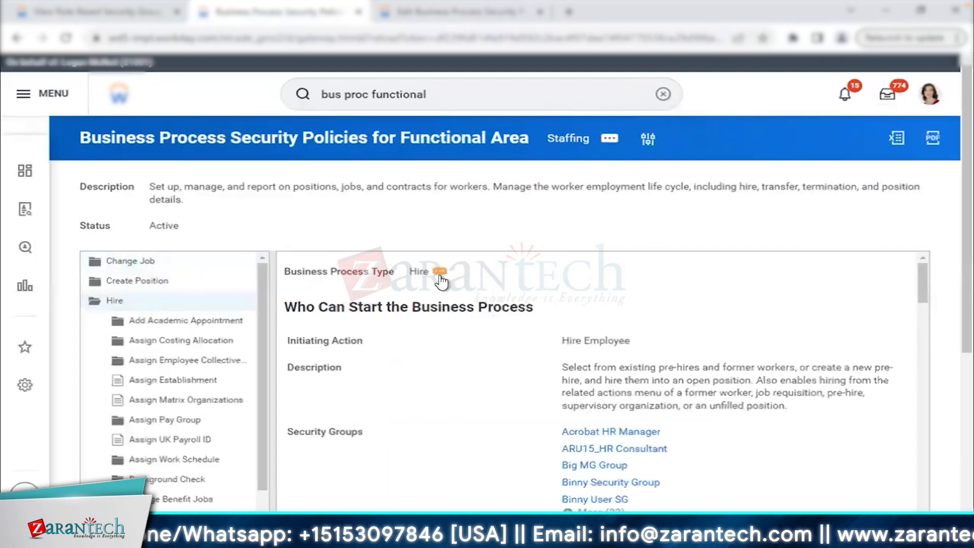
Edit the Hire business process policy to add both Kicks groups to a step.
{"action": "left_click", "coordinate": [440, 272]}
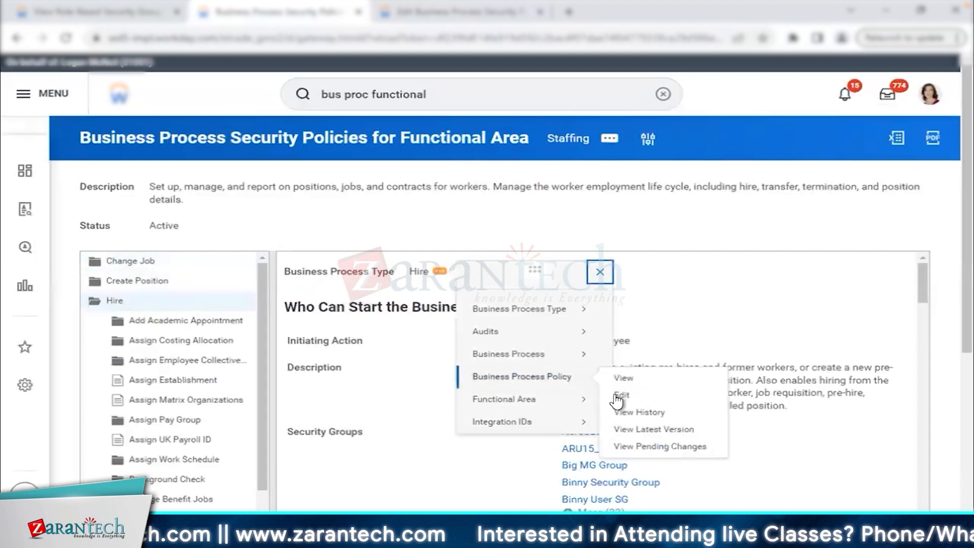
{"action": "left_click", "coordinate": [247, 259]}
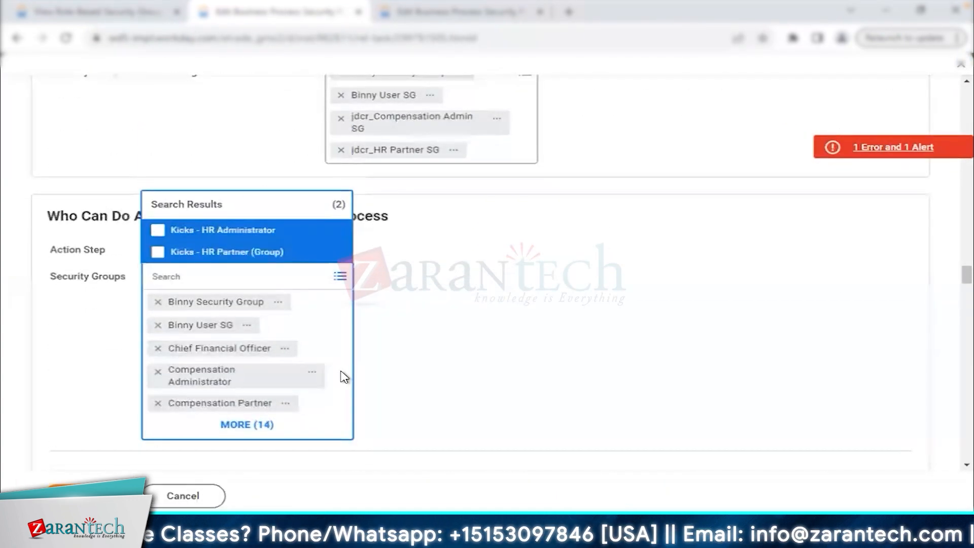
{"action": "left_click", "coordinate": [441, 377]}
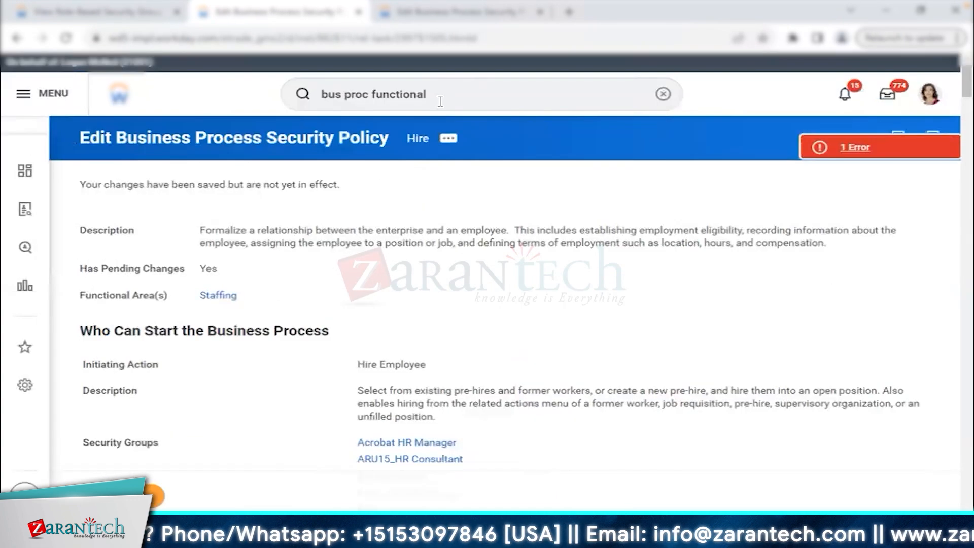
Activate the pending Hire and Change Job policy changes and return to Kicks - HR Partner (Group).
{"action": "type", "text": "act pen sec po"}
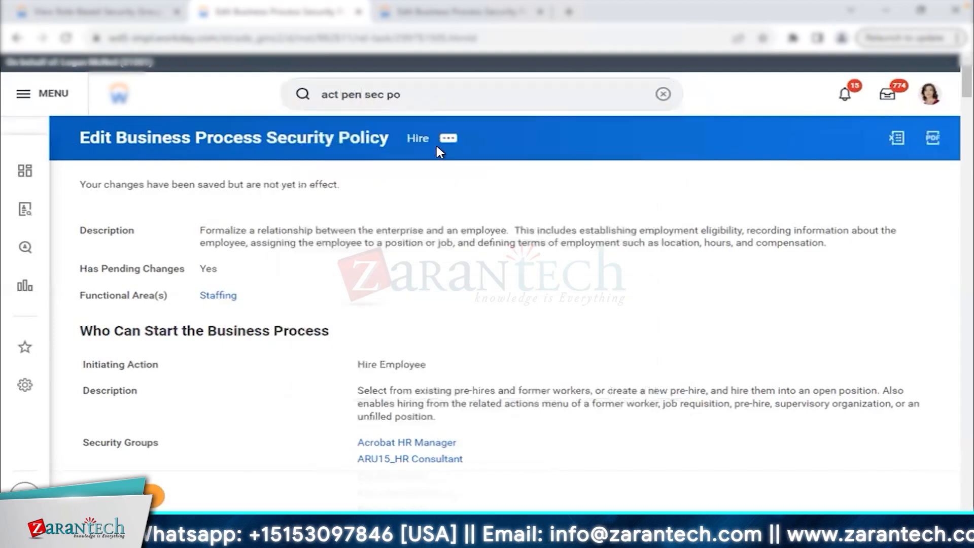
{"action": "left_click", "coordinate": [235, 315]}
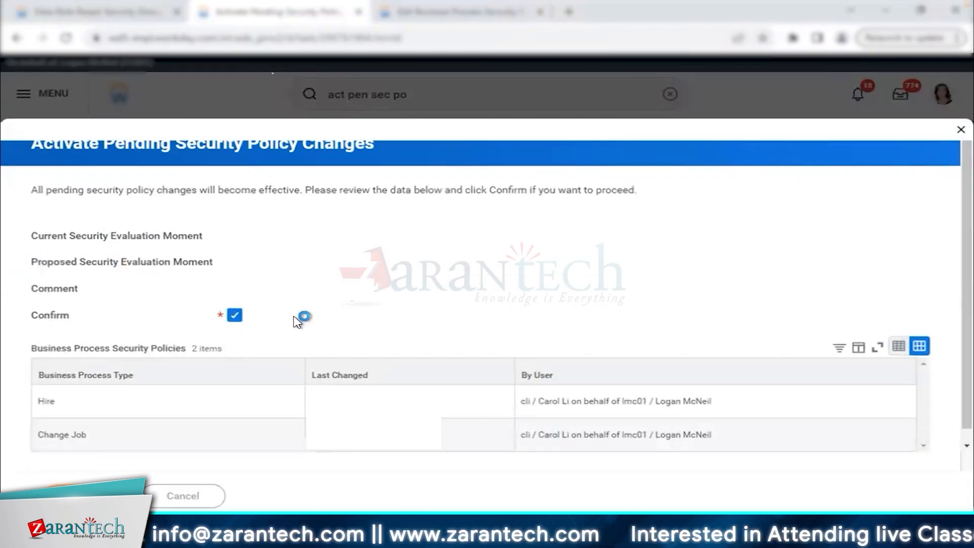
{"action": "left_click", "coordinate": [155, 19]}
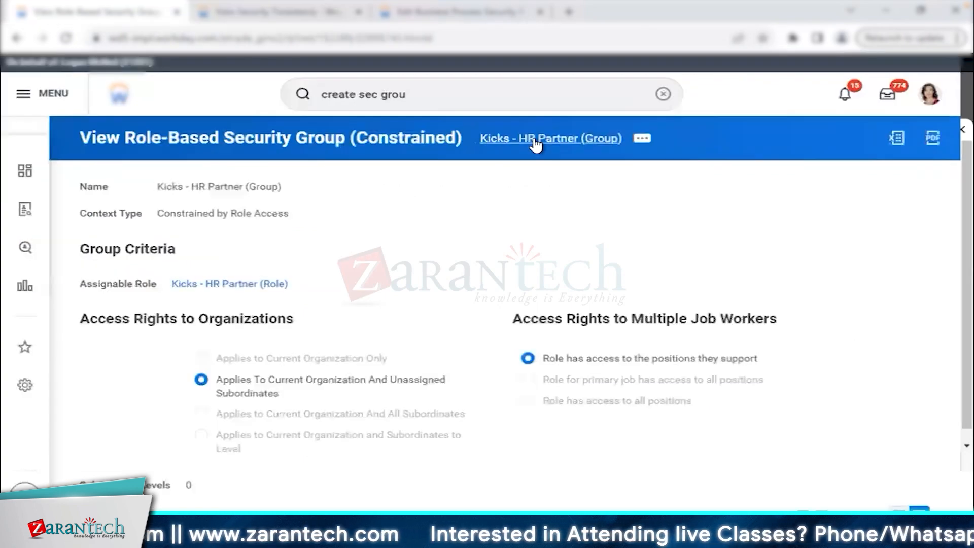
Review the group's business process permissions: Hire Employee Initiate, Change Job, Review Change Job and View All.
{"action": "scroll", "coordinate": [451, 289], "scroll_direction": "down", "scroll_amount": 1}
{"action": "scroll", "coordinate": [452, 290], "scroll_direction": "down", "scroll_amount": 5}
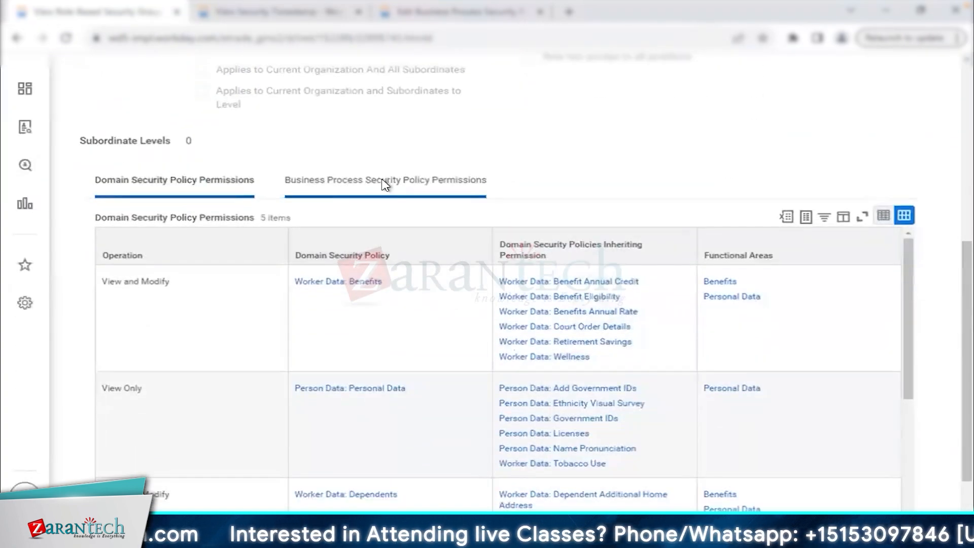
{"action": "left_click", "coordinate": [384, 184]}
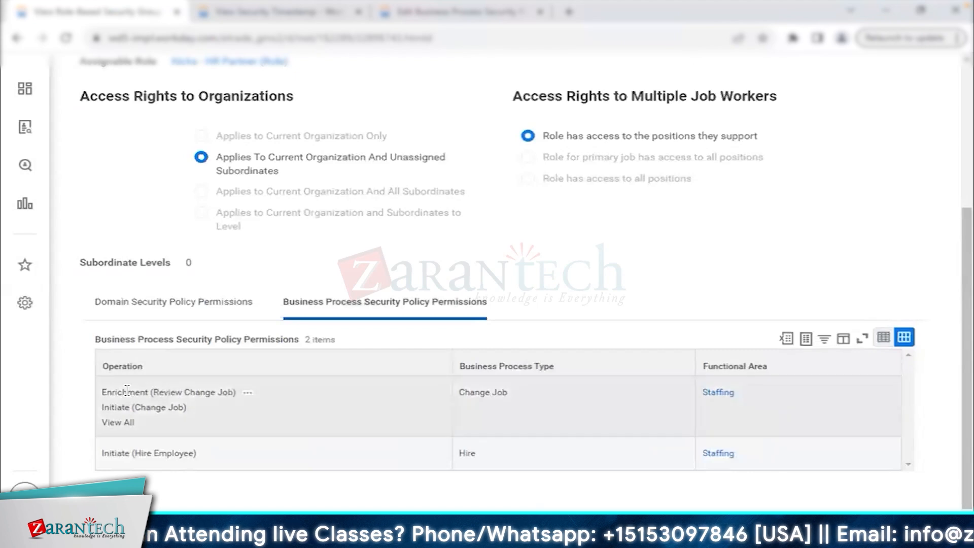
{"action": "left_click_drag", "start_coordinate": [104, 395], "coordinate": [189, 454]}
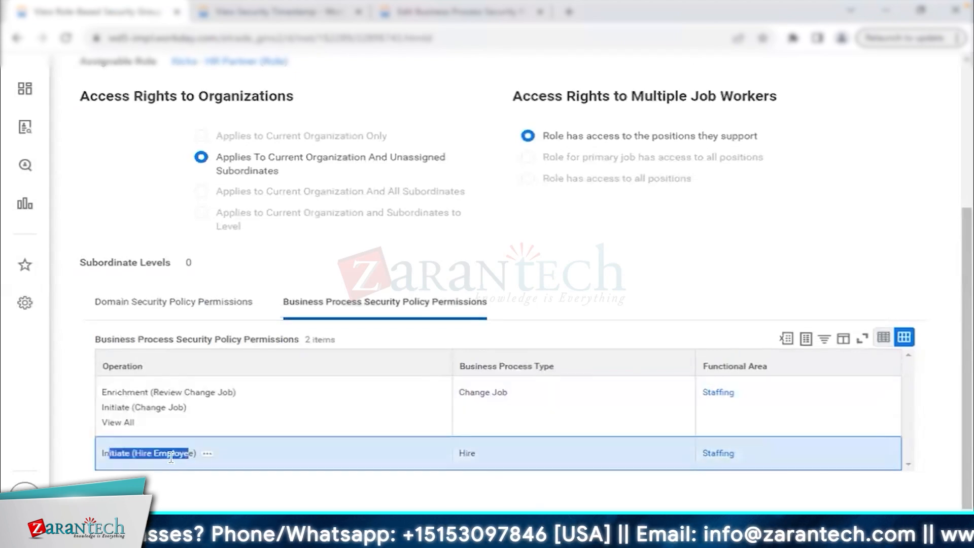
{"action": "left_click", "coordinate": [171, 457]}
{"action": "left_click_drag", "start_coordinate": [102, 397], "coordinate": [192, 412]}
{"action": "left_click", "coordinate": [151, 391]}
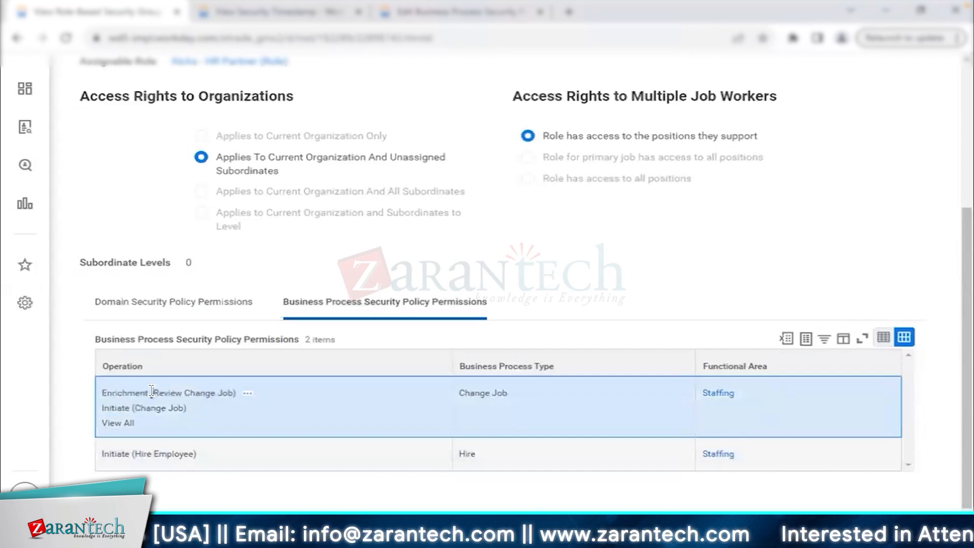
{"action": "double_click", "coordinate": [133, 396]}
{"action": "left_click", "coordinate": [133, 396]}
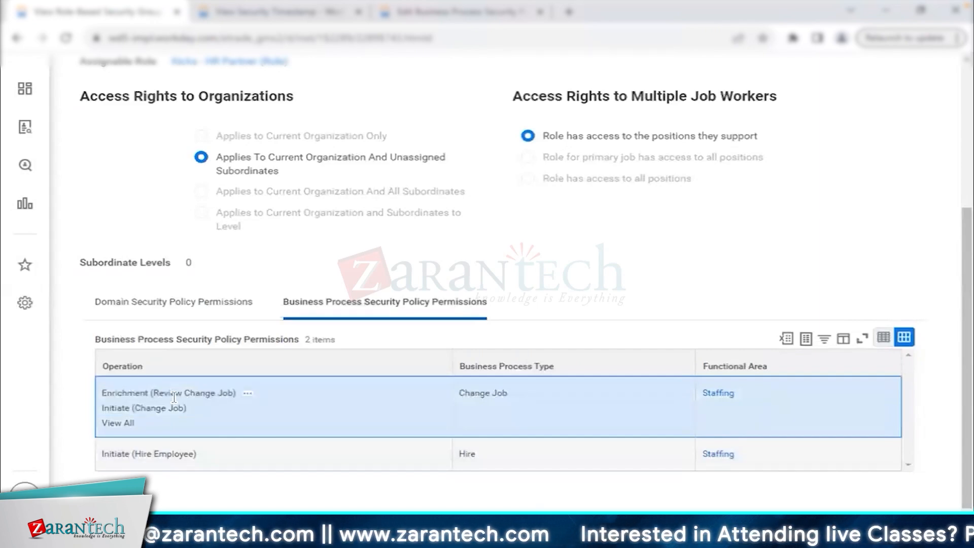
{"action": "left_click_drag", "start_coordinate": [154, 392], "coordinate": [198, 392]}
{"action": "left_click_drag", "start_coordinate": [115, 407], "coordinate": [143, 422]}
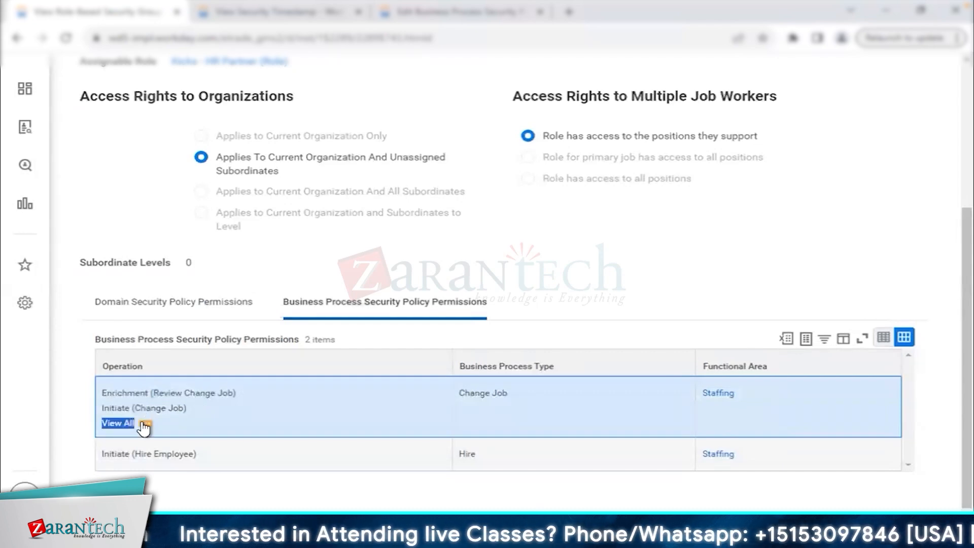
{"action": "left_click", "coordinate": [459, 255]}
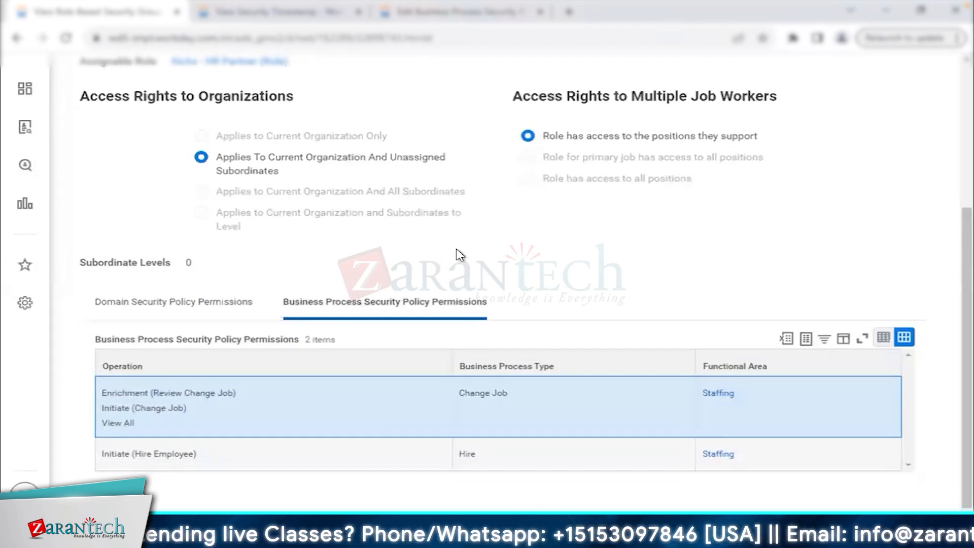
Note the Kicks - HR Partner (Role) name and return to the Change Job policy page.
{"action": "scroll", "coordinate": [460, 254], "scroll_direction": "up", "scroll_amount": 1}
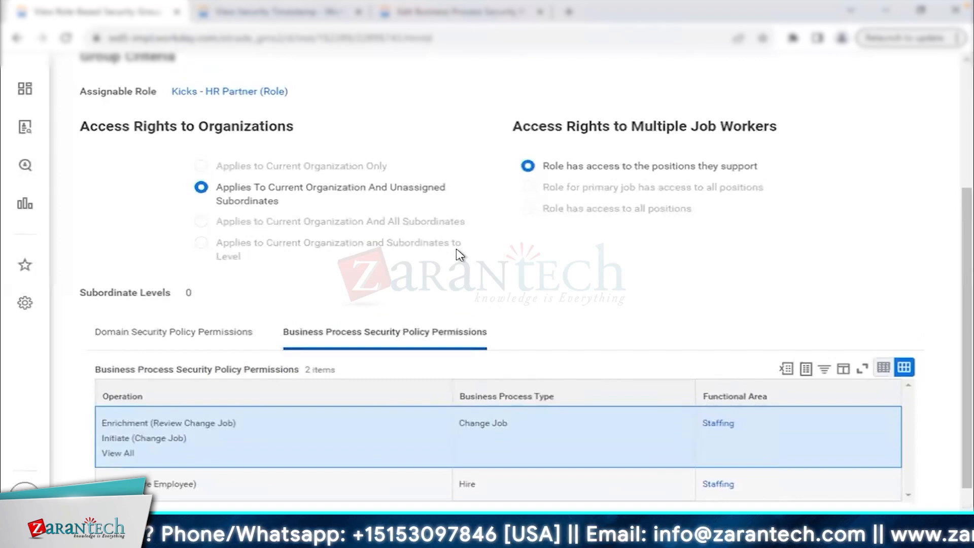
{"action": "scroll", "coordinate": [458, 253], "scroll_direction": "up", "scroll_amount": 5}
{"action": "scroll", "coordinate": [496, 344], "scroll_direction": "down", "scroll_amount": 4}
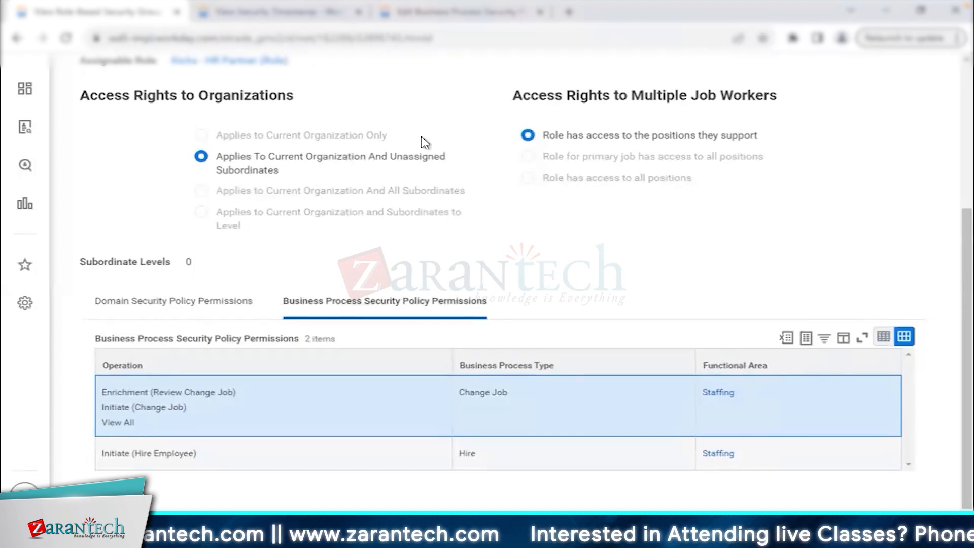
{"action": "scroll", "coordinate": [425, 142], "scroll_direction": "up", "scroll_amount": 2}
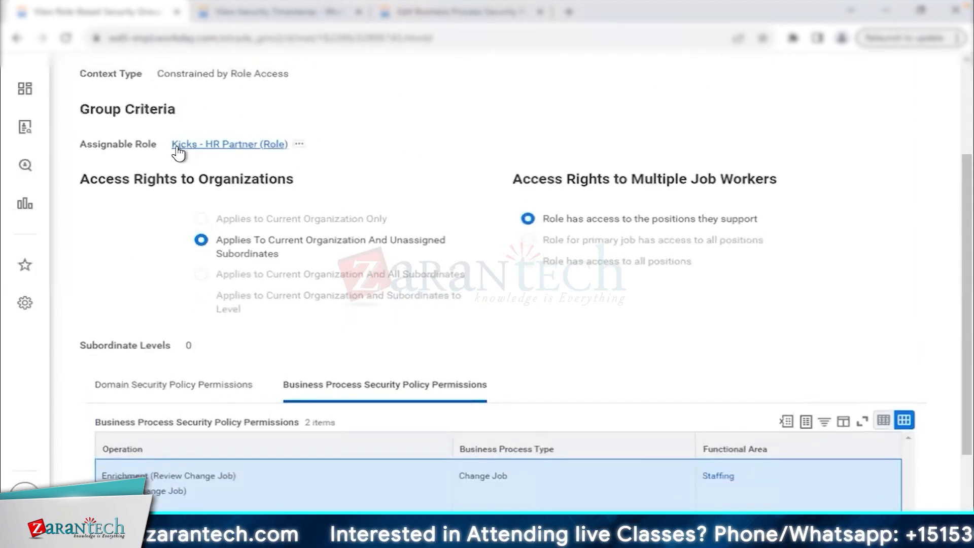
{"action": "left_click_drag", "start_coordinate": [170, 151], "coordinate": [285, 153]}
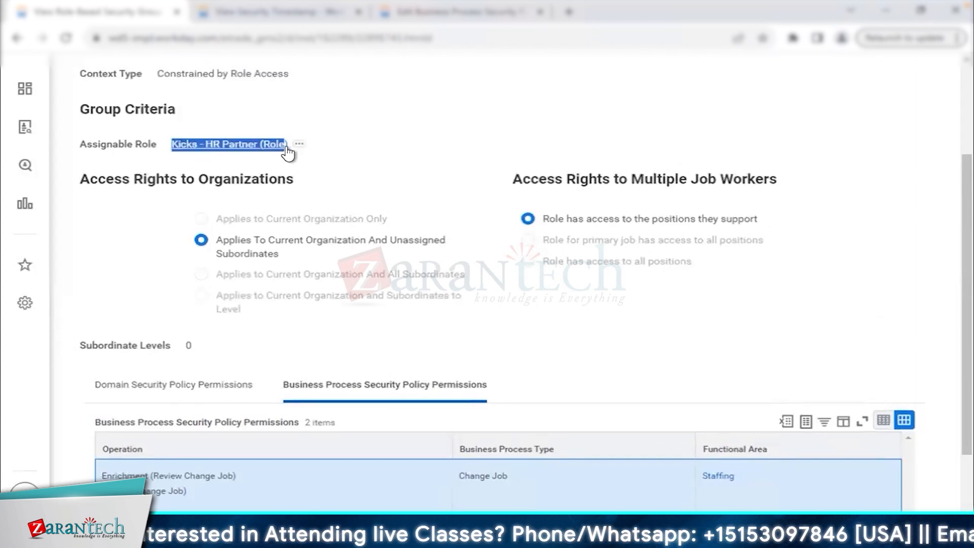
{"action": "key", "text": "super"}
{"action": "left_click", "coordinate": [417, 18]}
{"action": "left_click", "coordinate": [416, 18]}
Search 'velvet', open Velvet EX1's Roles, and start Roles > Assign Roles from its actions.
{"action": "left_click", "coordinate": [419, 96]}
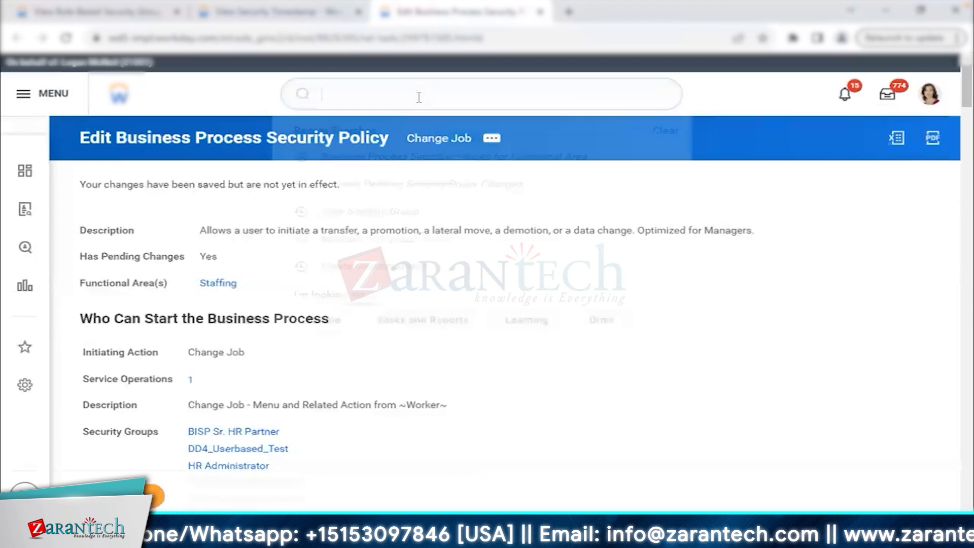
{"action": "type", "text": "velvet"}
{"action": "left_click", "coordinate": [405, 208]}
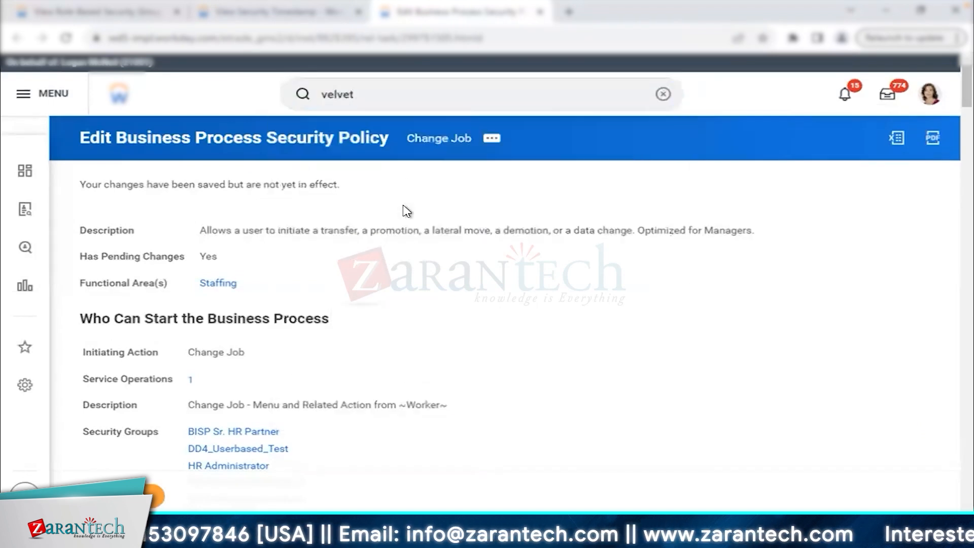
{"action": "left_click", "coordinate": [304, 291]}
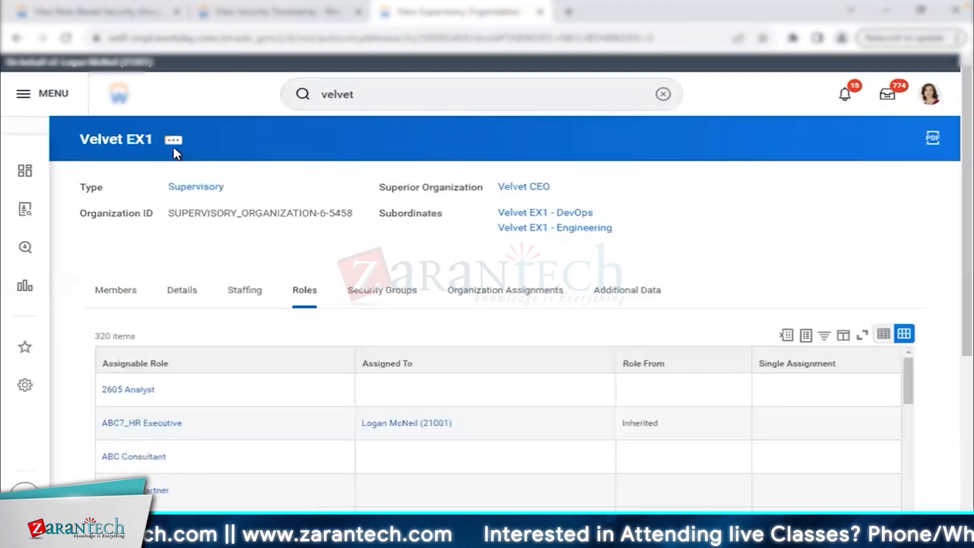
{"action": "left_click", "coordinate": [173, 141]}
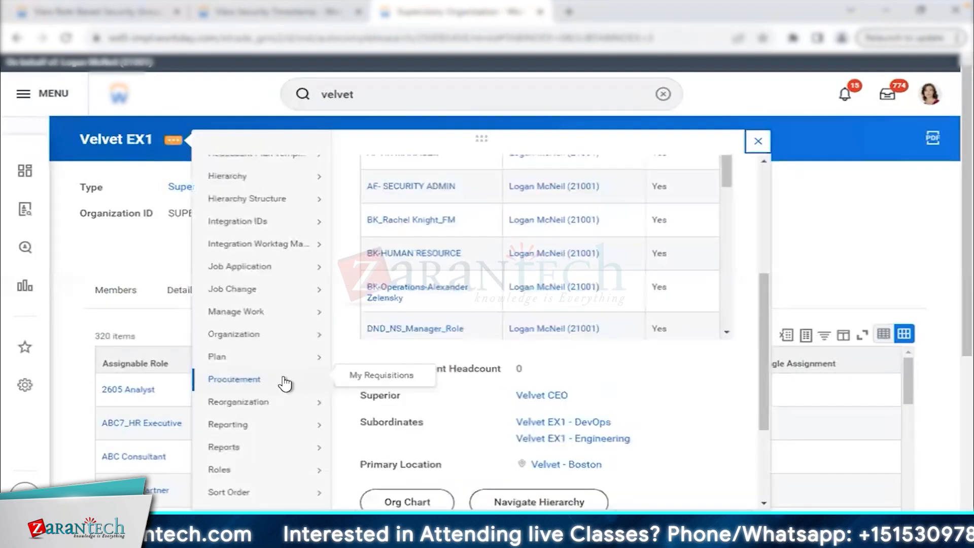
{"action": "mouse_move", "coordinate": [282, 386]}
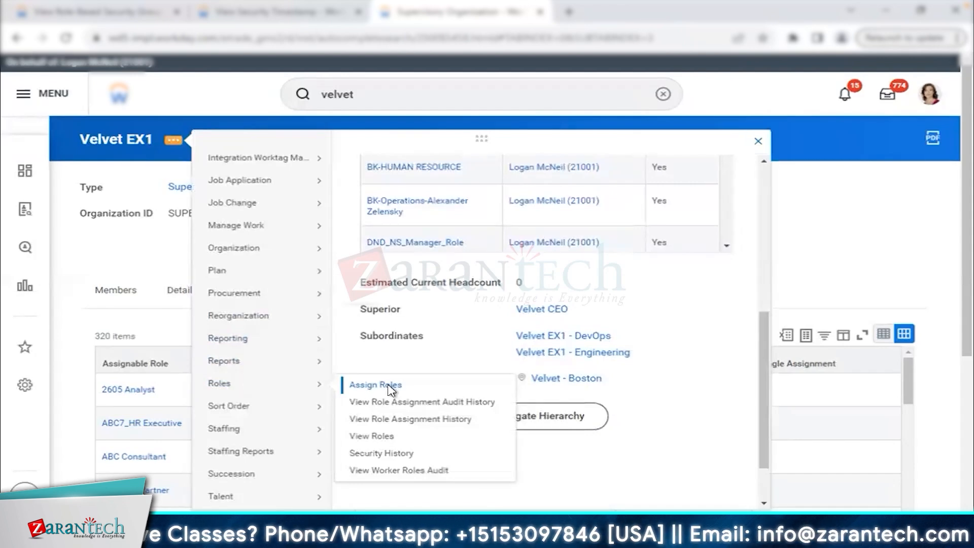
{"action": "left_click", "coordinate": [393, 386]}
Assign Kicks - HR Partner (Role) to the P-02845 Manager position, submit, and reopen Velvet EX1.
{"action": "left_click", "coordinate": [329, 344]}
{"action": "type", "text": "kicks"}
{"action": "key", "text": "Return"}
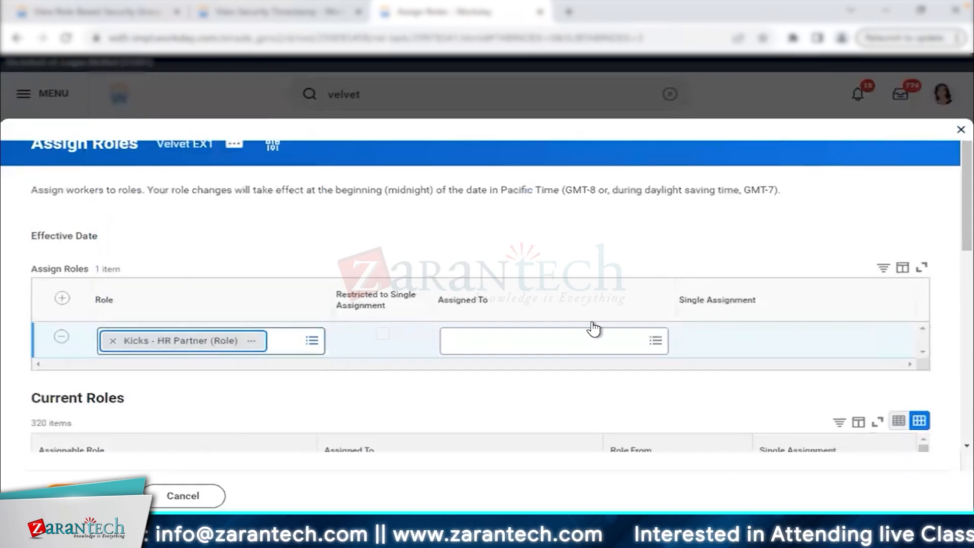
{"action": "left_click", "coordinate": [576, 339]}
{"action": "type", "text": "charles"}
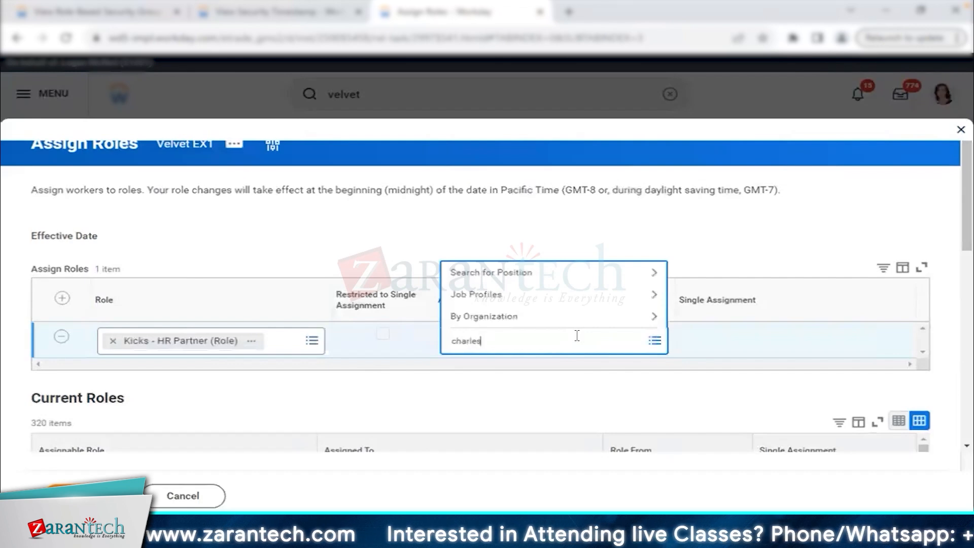
{"action": "key", "text": "Return"}
{"action": "left_click", "coordinate": [540, 310]}
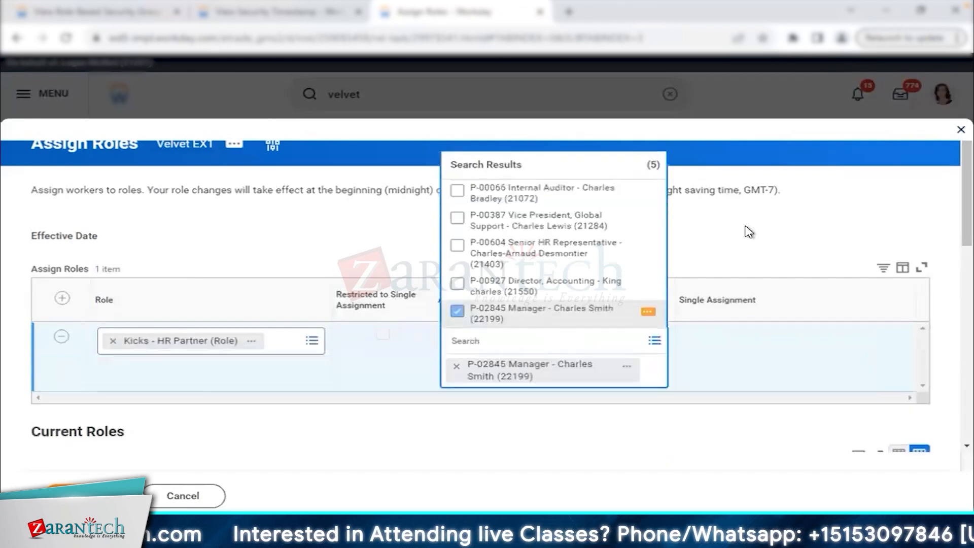
{"action": "left_click", "coordinate": [82, 496]}
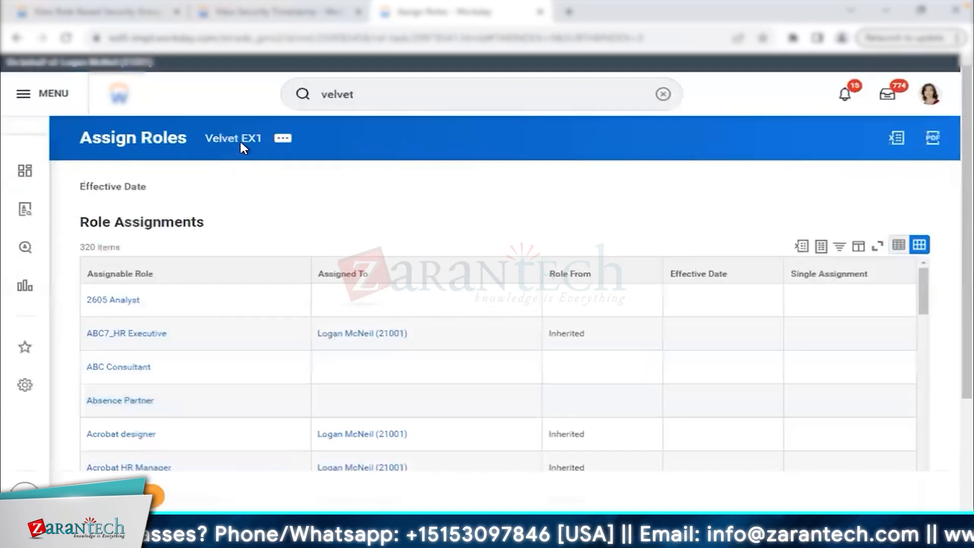
{"action": "left_click", "coordinate": [246, 148]}
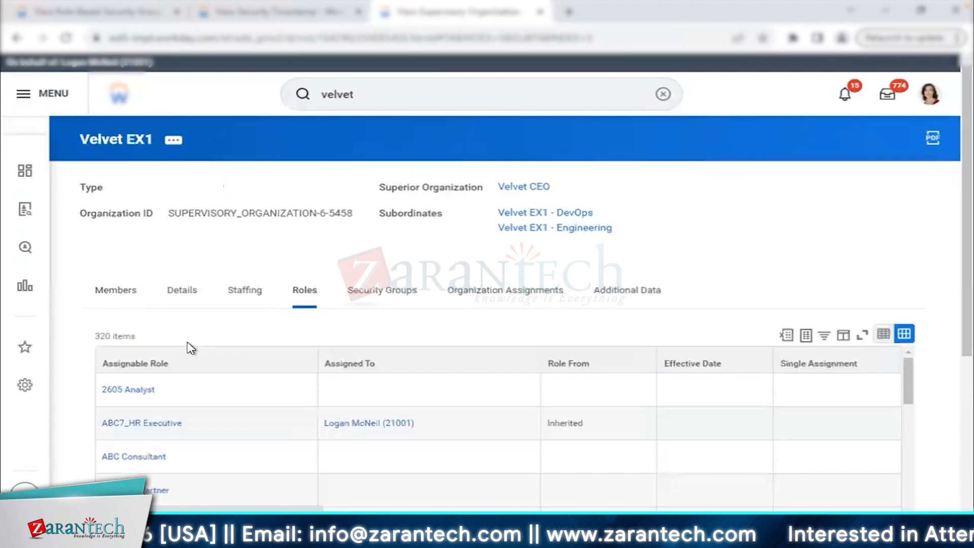
Filter Velvet EX1's Assignable Role to Kicks - HR Partner and confirm it is Assigned, effective 02/11/2023.
{"action": "scroll", "coordinate": [273, 255], "scroll_direction": "down", "scroll_amount": 1}
{"action": "scroll", "coordinate": [273, 255], "scroll_direction": "down", "scroll_amount": 2}
{"action": "left_click_drag", "start_coordinate": [93, 246], "coordinate": [174, 251]}
{"action": "left_click", "coordinate": [213, 246]}
{"action": "left_click", "coordinate": [233, 277]}
{"action": "left_click", "coordinate": [235, 445]}
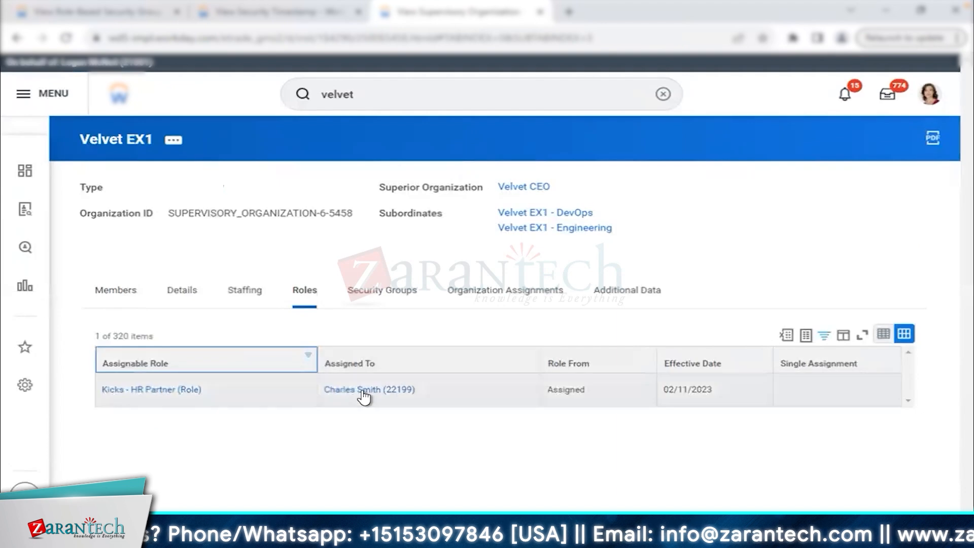
{"action": "double_click", "coordinate": [558, 390]}
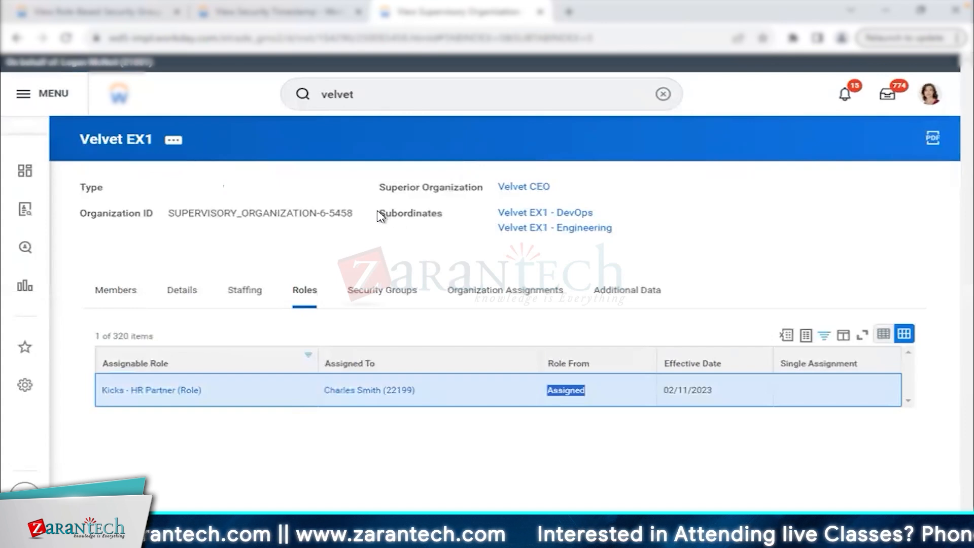
{"action": "double_click", "coordinate": [442, 216]}
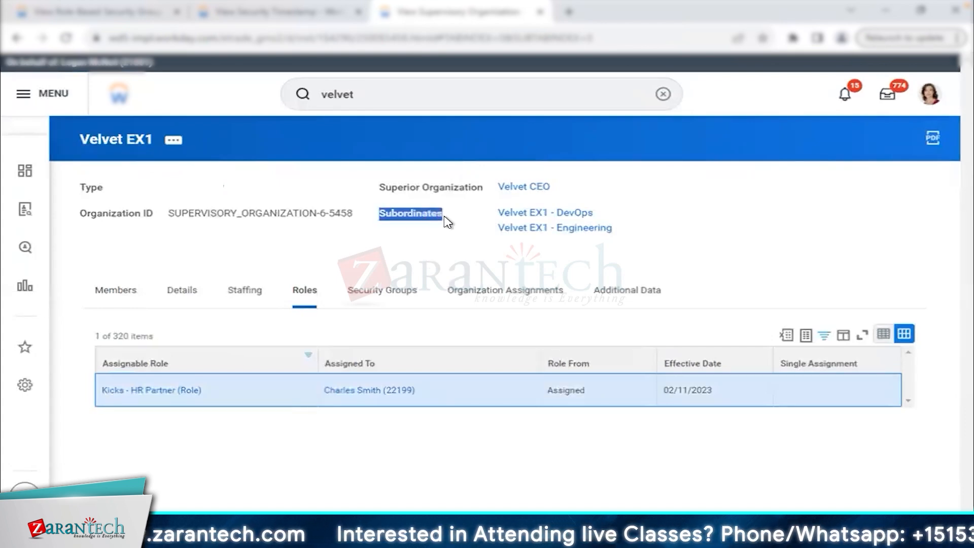
Open Velvet EX1 - DevOps in a new tab and filter its roles to 'kicks'.
{"action": "right_click", "coordinate": [554, 220]}
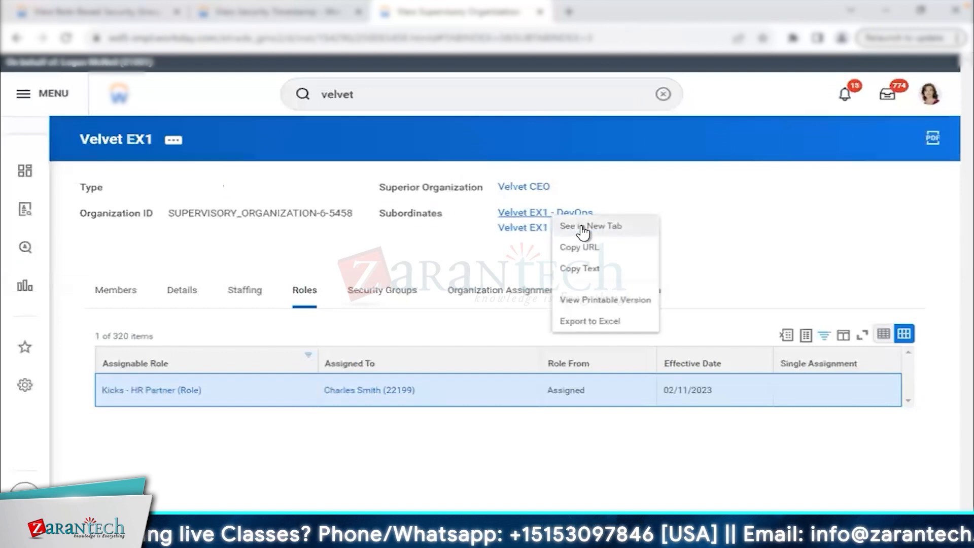
{"action": "left_click", "coordinate": [583, 230]}
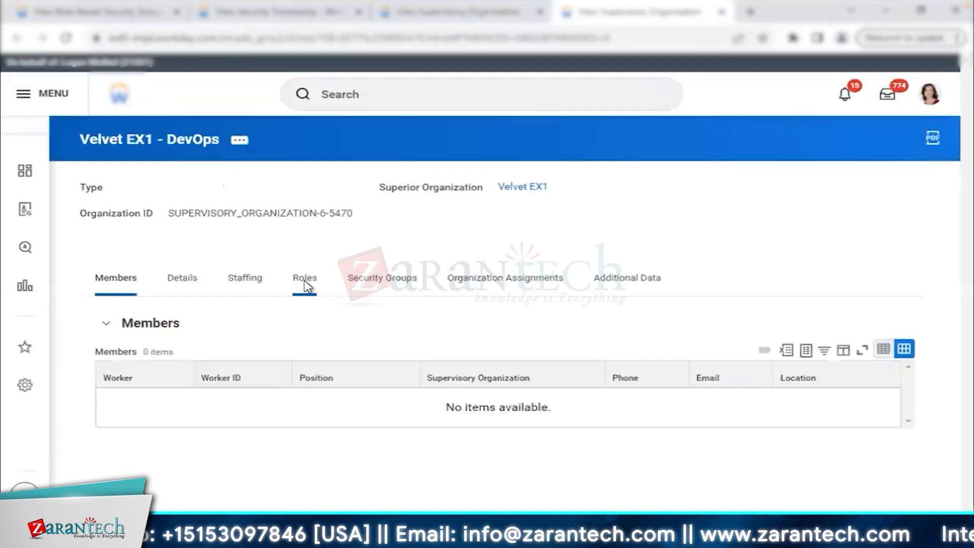
{"action": "left_click", "coordinate": [305, 283]}
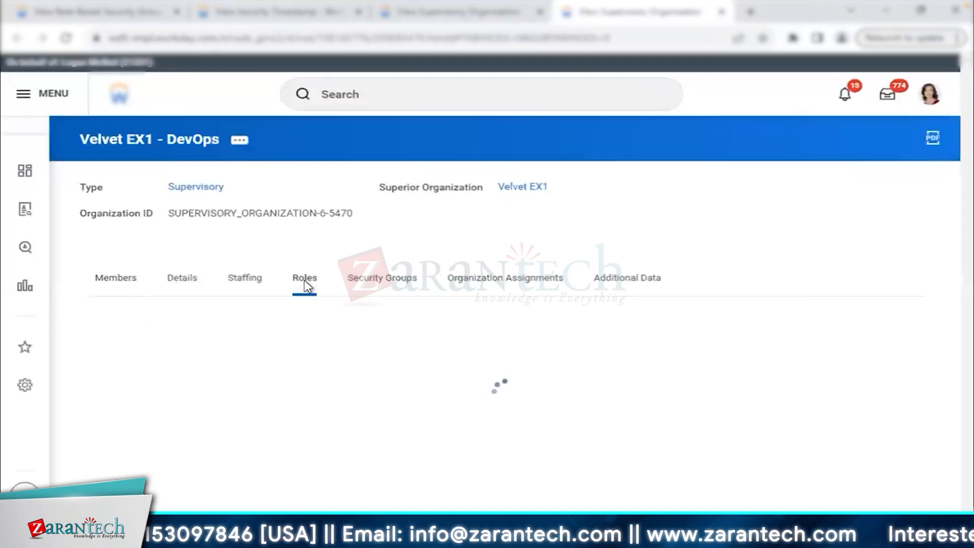
{"action": "left_click", "coordinate": [239, 349]}
{"action": "left_click", "coordinate": [239, 260]}
{"action": "type", "text": "kicks"}
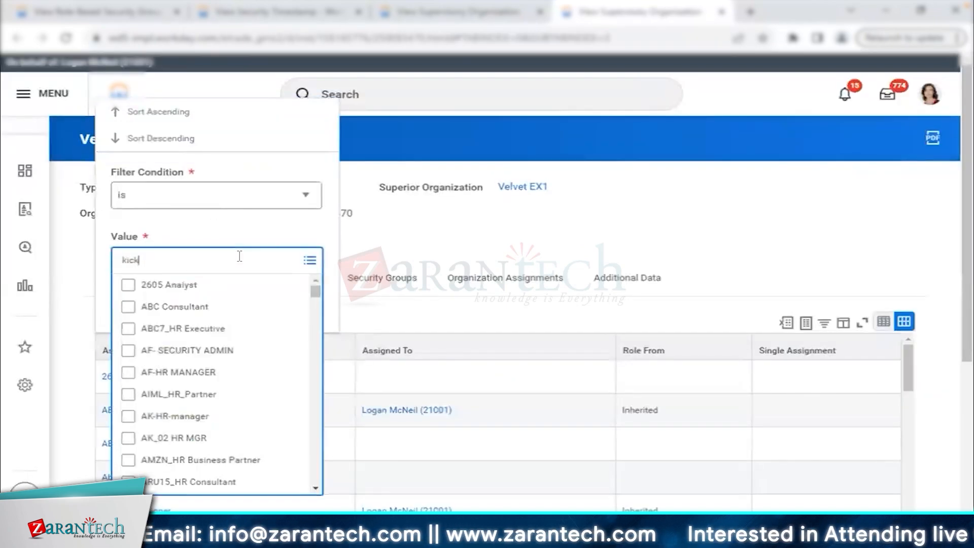
{"action": "key", "text": "Return"}
{"action": "left_click", "coordinate": [248, 215]}
{"action": "left_click", "coordinate": [161, 300]}
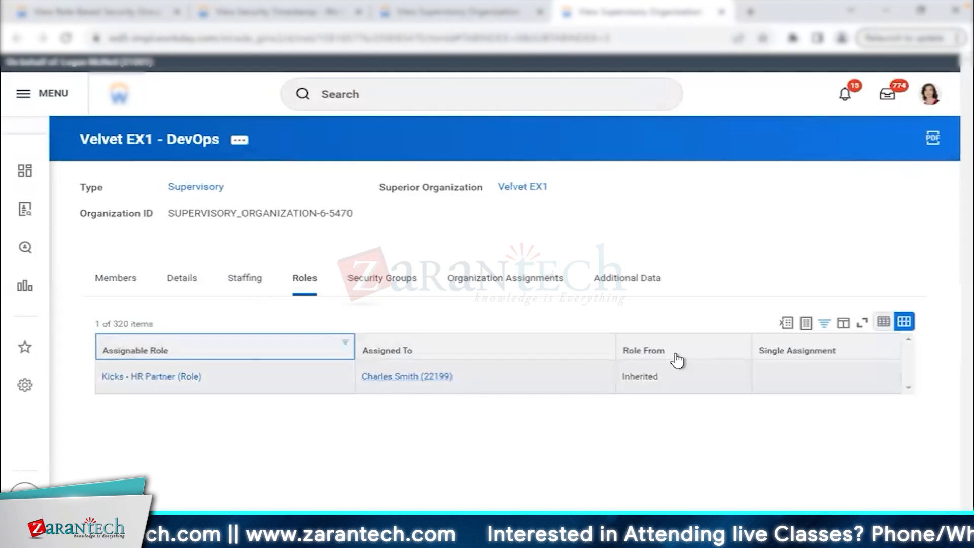
Confirm the role shows as Inherited from the superior organization, then return to the security group.
{"action": "double_click", "coordinate": [646, 381]}
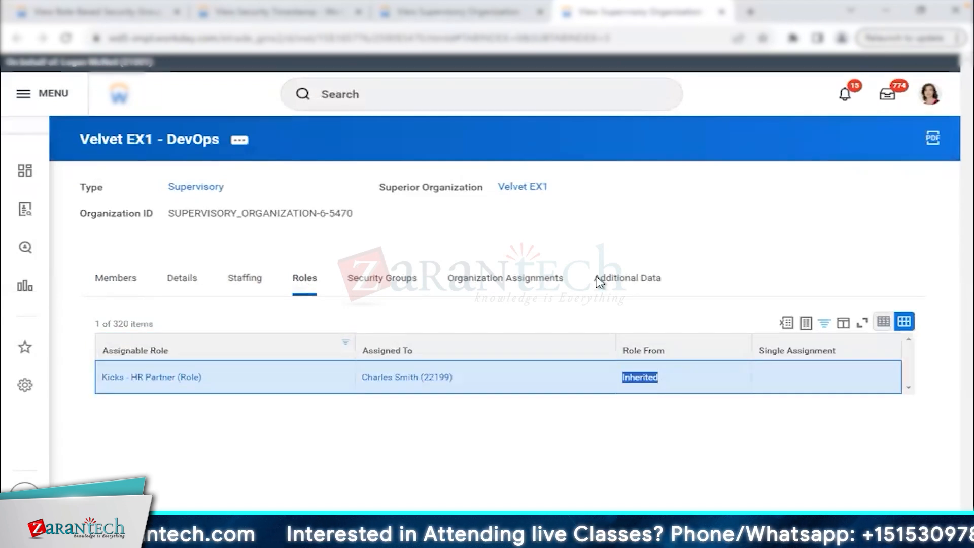
{"action": "left_click_drag", "start_coordinate": [384, 188], "coordinate": [492, 197]}
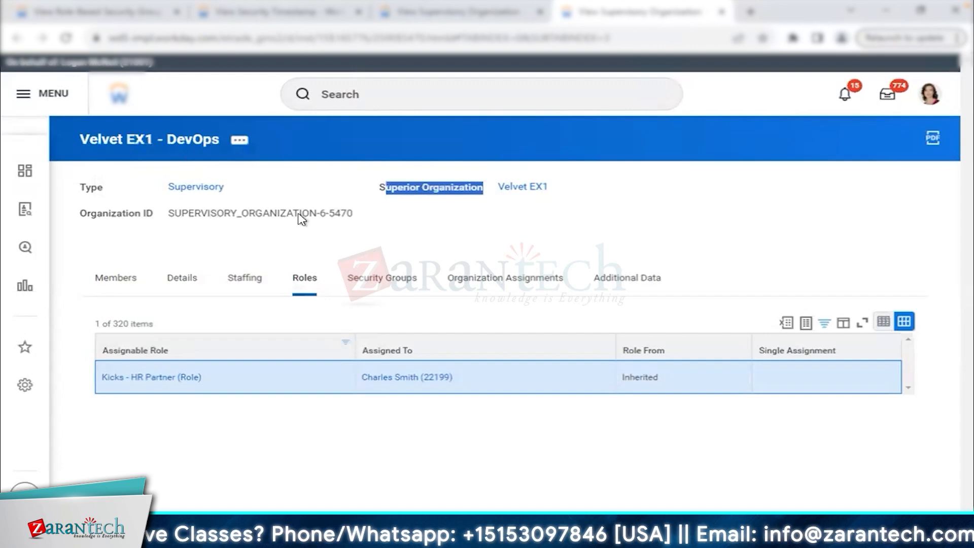
{"action": "left_click", "coordinate": [142, 14]}
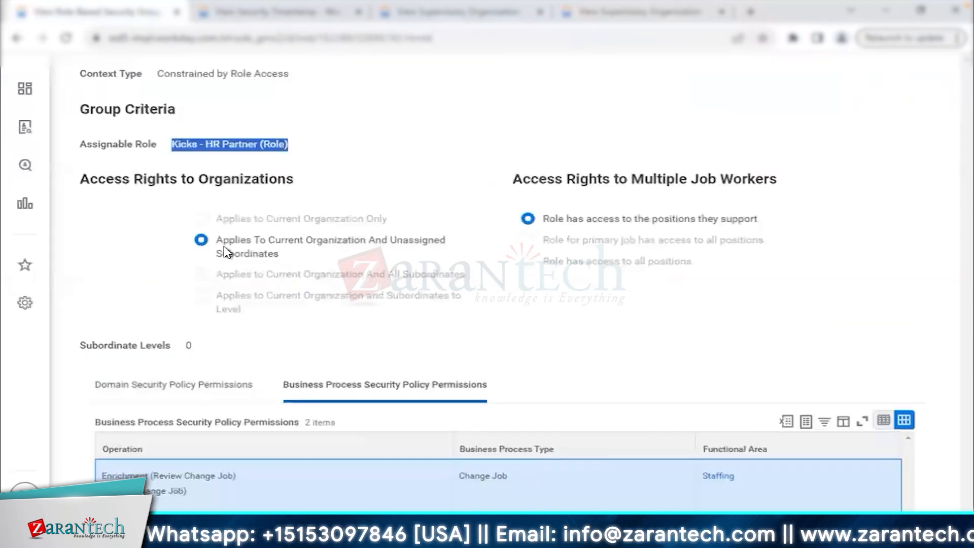
Review the Access Rights to Organizations options, including Unassigned Subordinates and Current Organization Only.
{"action": "left_click_drag", "start_coordinate": [221, 221], "coordinate": [344, 298]}
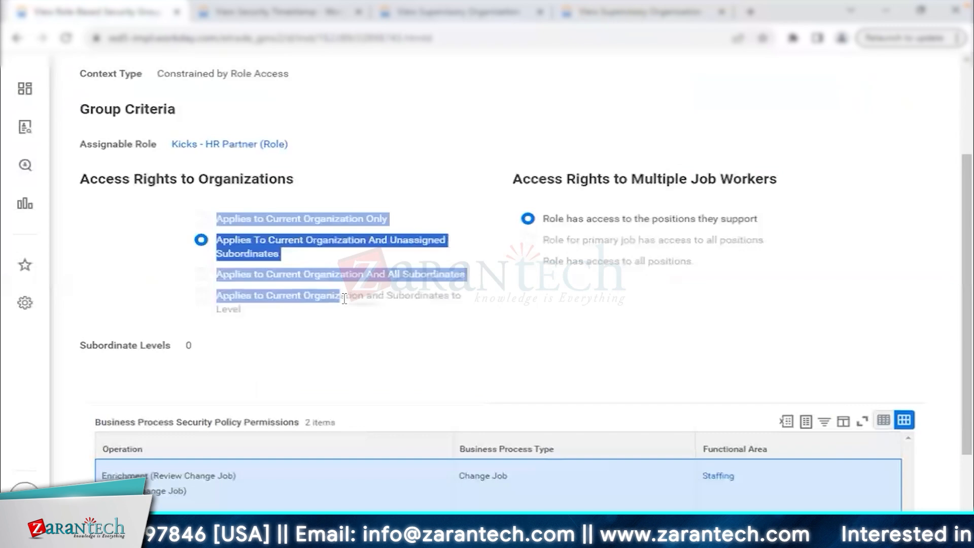
{"action": "left_click_drag", "start_coordinate": [81, 179], "coordinate": [309, 189]}
{"action": "left_click", "coordinate": [308, 187]}
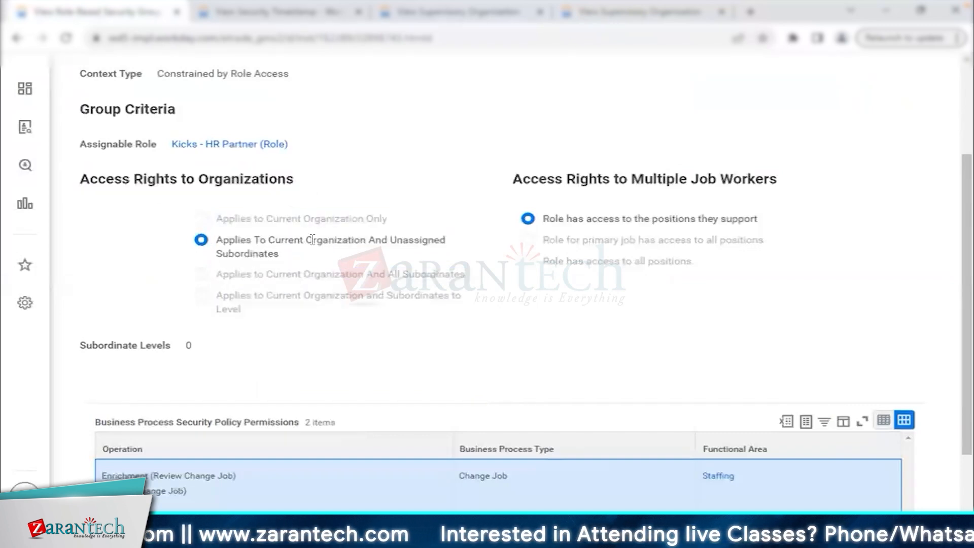
{"action": "triple_click", "coordinate": [292, 260]}
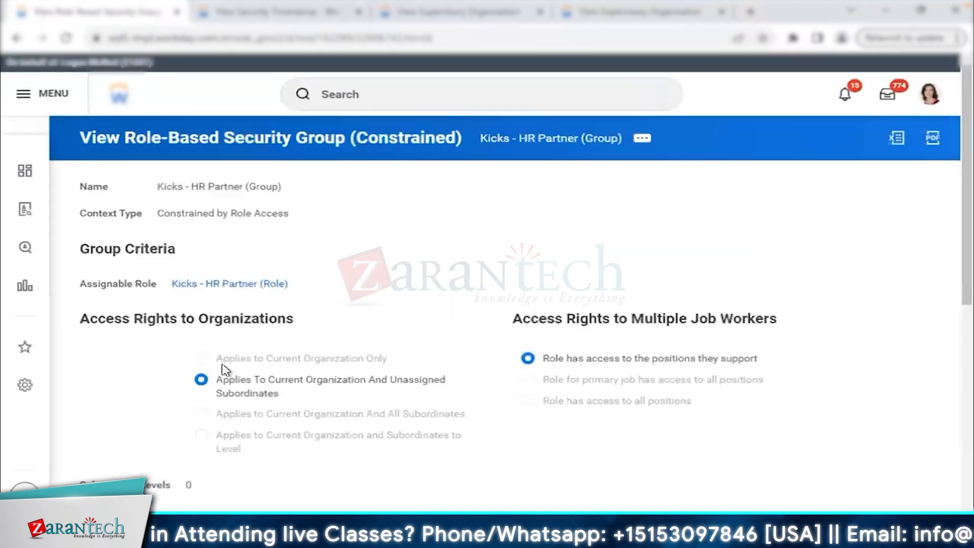
{"action": "left_click_drag", "start_coordinate": [217, 360], "coordinate": [399, 359]}
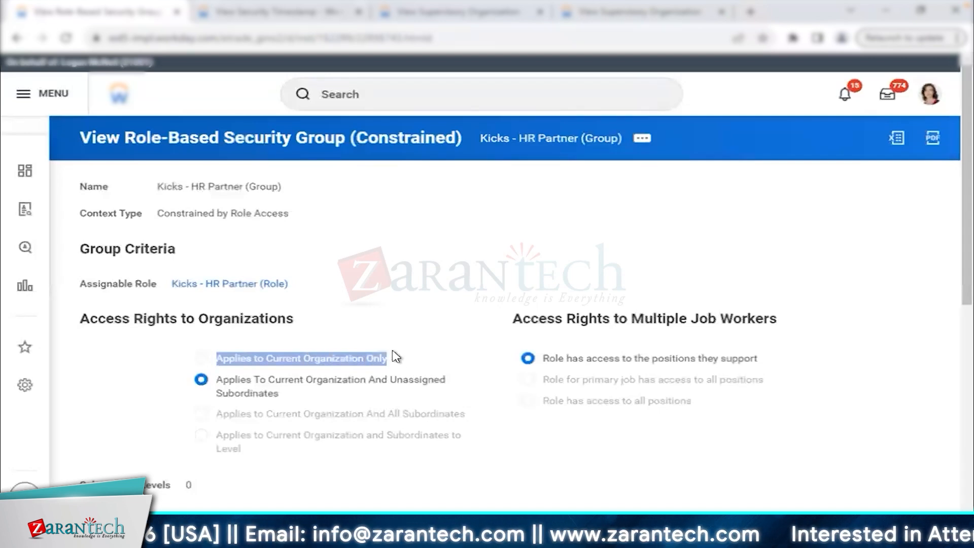
{"action": "mouse_move", "coordinate": [243, 289]}
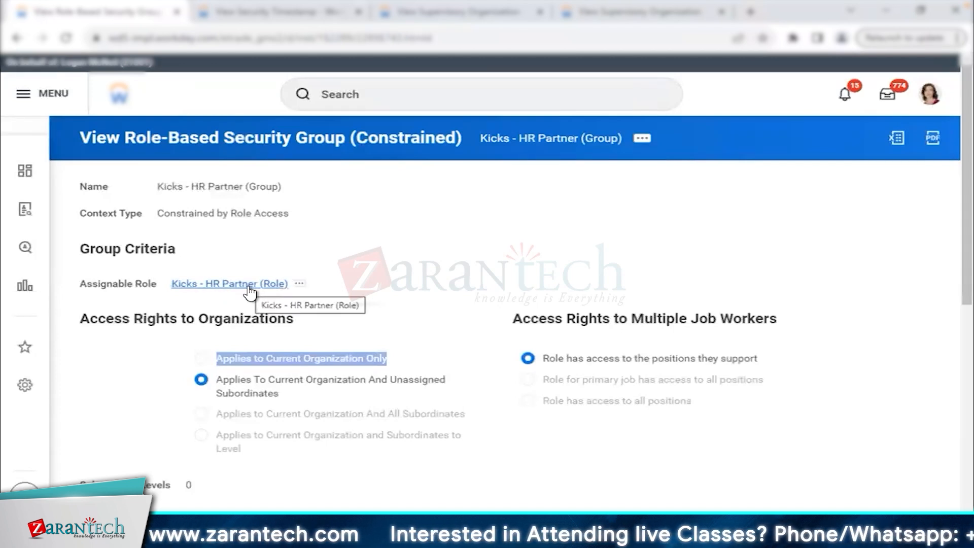
Close the View Security Timestamp page and note Kicks - HR Partner is Assigned on Velvet EX1.
{"action": "left_click", "coordinate": [329, 16]}
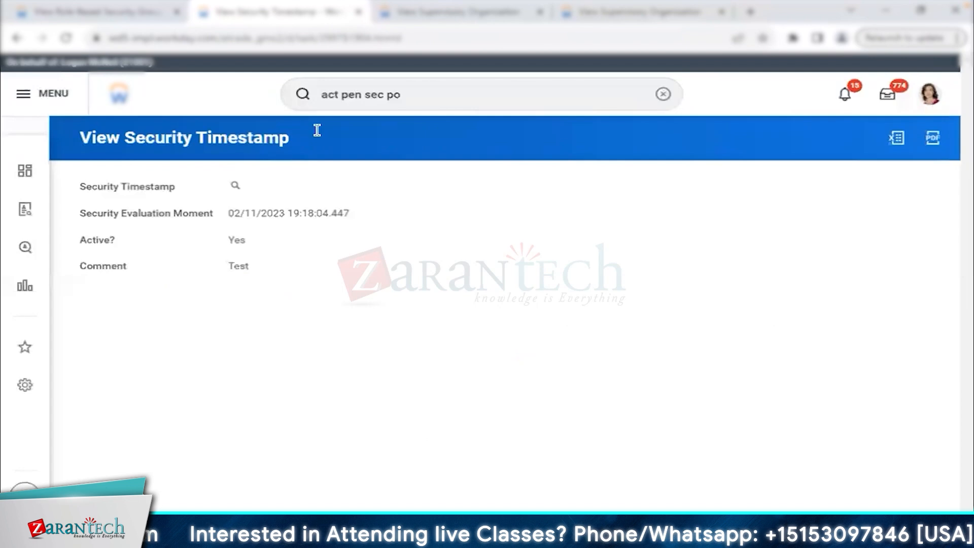
{"action": "left_click", "coordinate": [358, 12]}
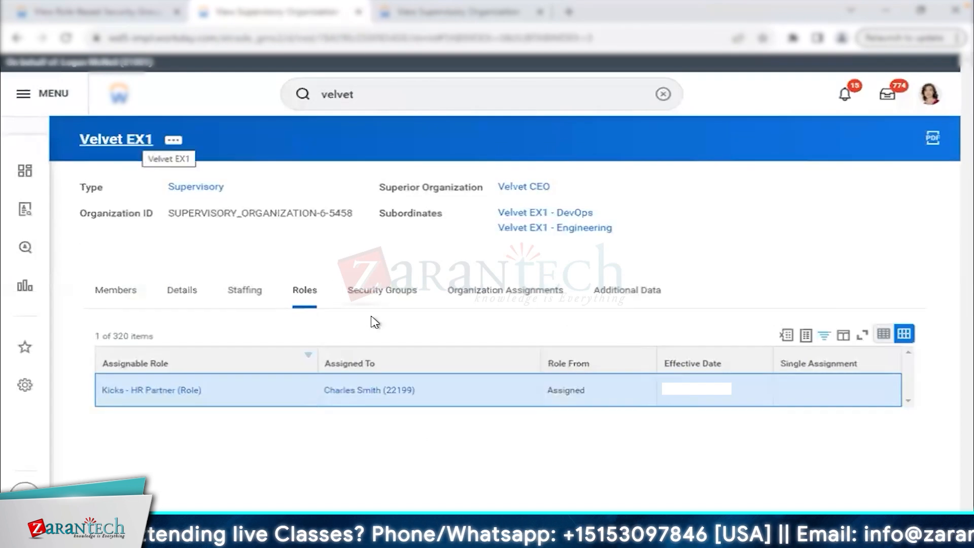
{"action": "double_click", "coordinate": [571, 393]}
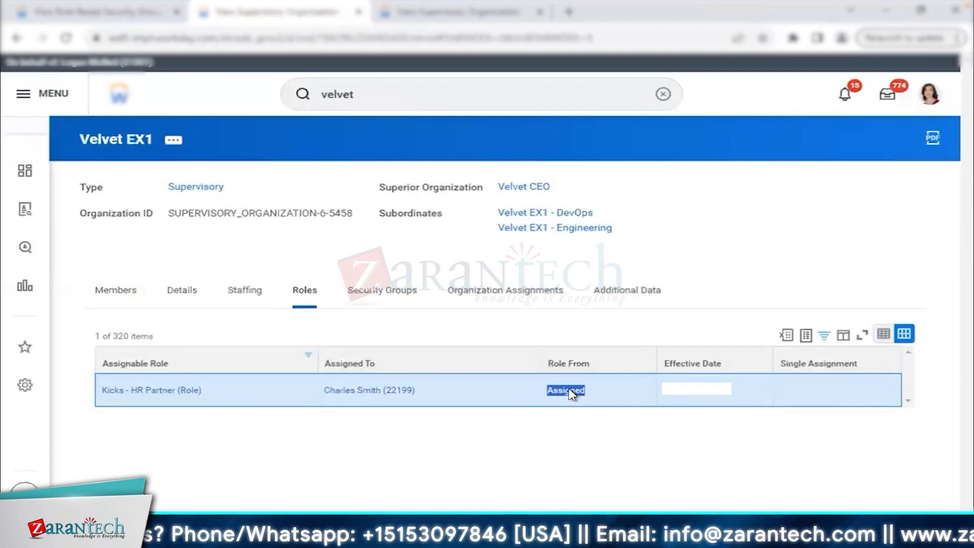
Check the group's current organization and Unassigned Subordinates option, then return to Velvet EX1 roles.
{"action": "left_click", "coordinate": [133, 14]}
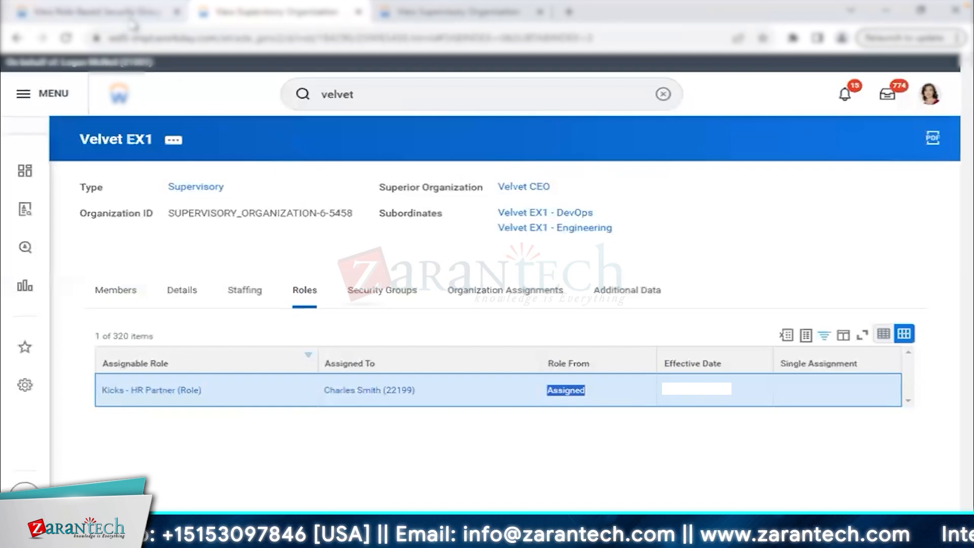
{"action": "left_click_drag", "start_coordinate": [204, 378], "coordinate": [284, 394]}
{"action": "left_click", "coordinate": [224, 379]}
{"action": "left_click_drag", "start_coordinate": [223, 379], "coordinate": [350, 377]}
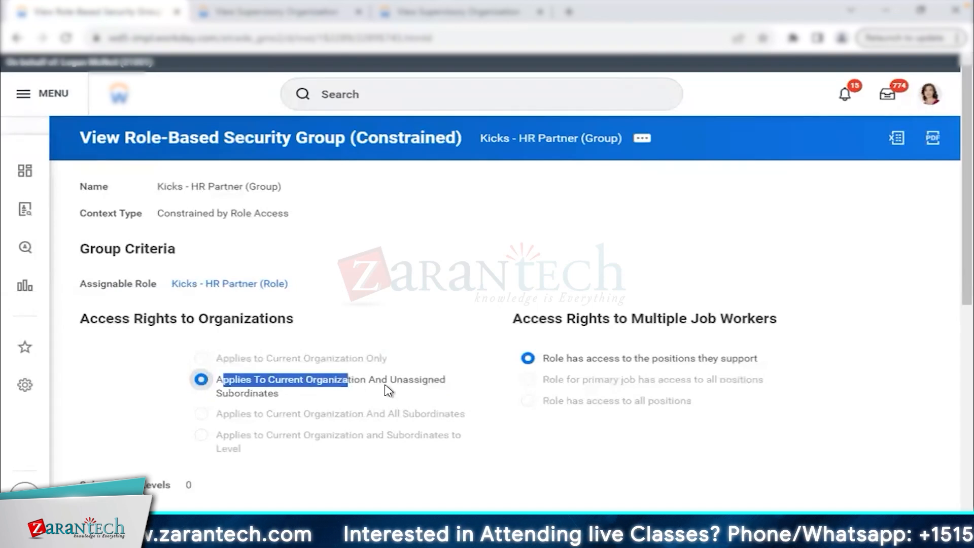
{"action": "left_click_drag", "start_coordinate": [390, 380], "coordinate": [435, 392]}
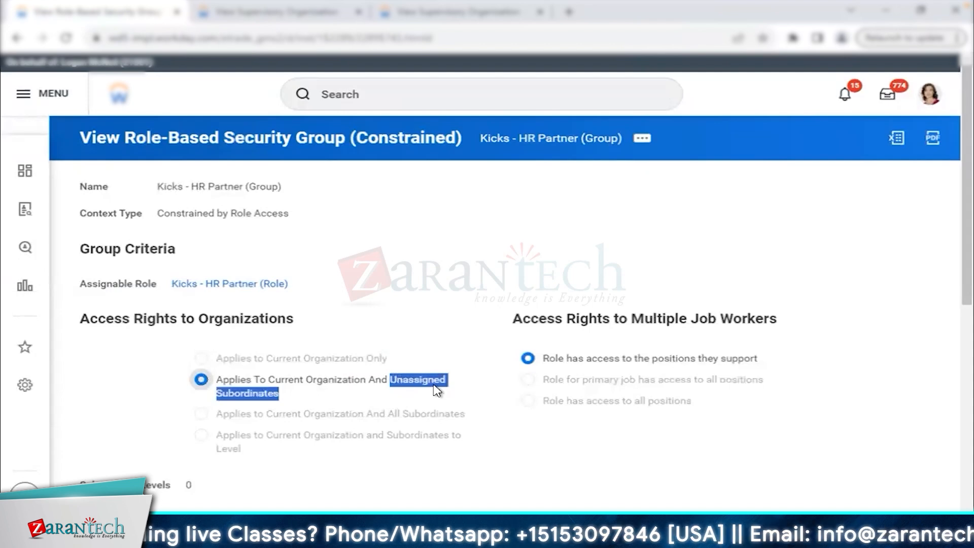
{"action": "key", "text": "ctrl+Tab"}
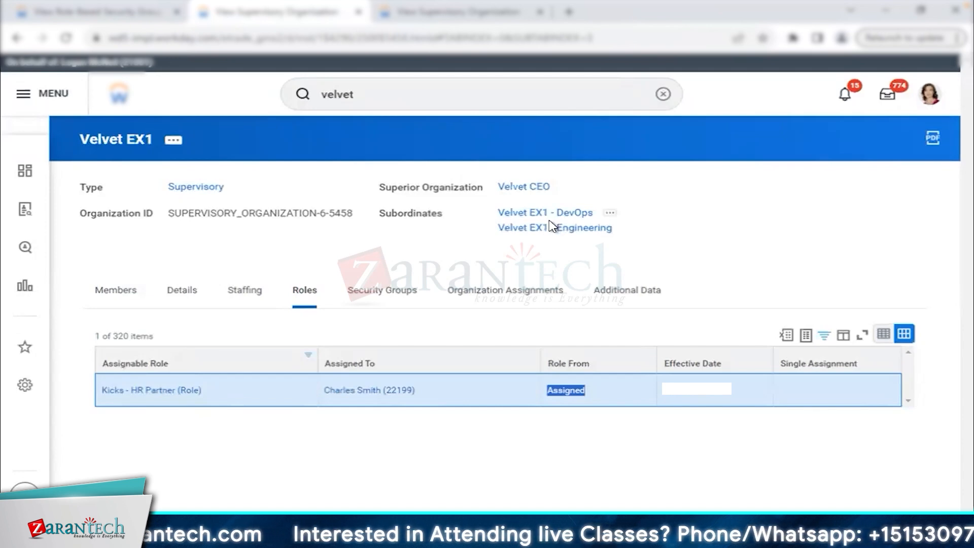
Compare DevOps's Inherited Kicks role against the group's All Subordinates and Subordinates to Level options.
{"action": "left_click", "coordinate": [433, 18]}
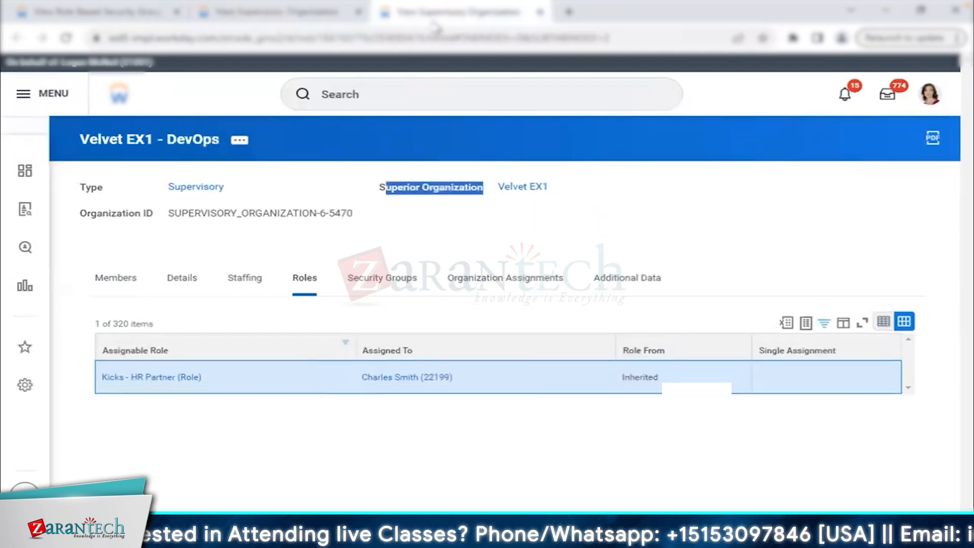
{"action": "double_click", "coordinate": [643, 378]}
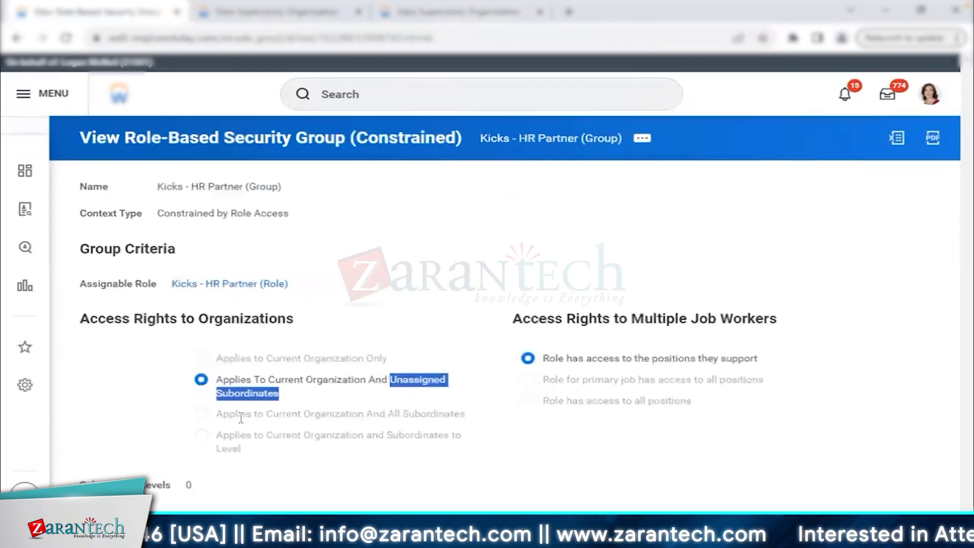
{"action": "left_click", "coordinate": [221, 414]}
{"action": "left_click_drag", "start_coordinate": [218, 415], "coordinate": [472, 419]}
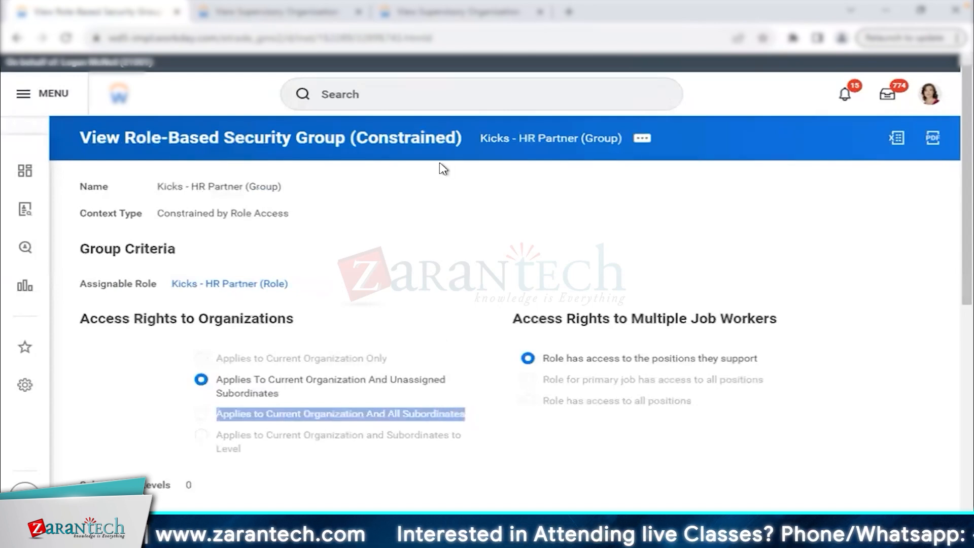
{"action": "left_click", "coordinate": [432, 21]}
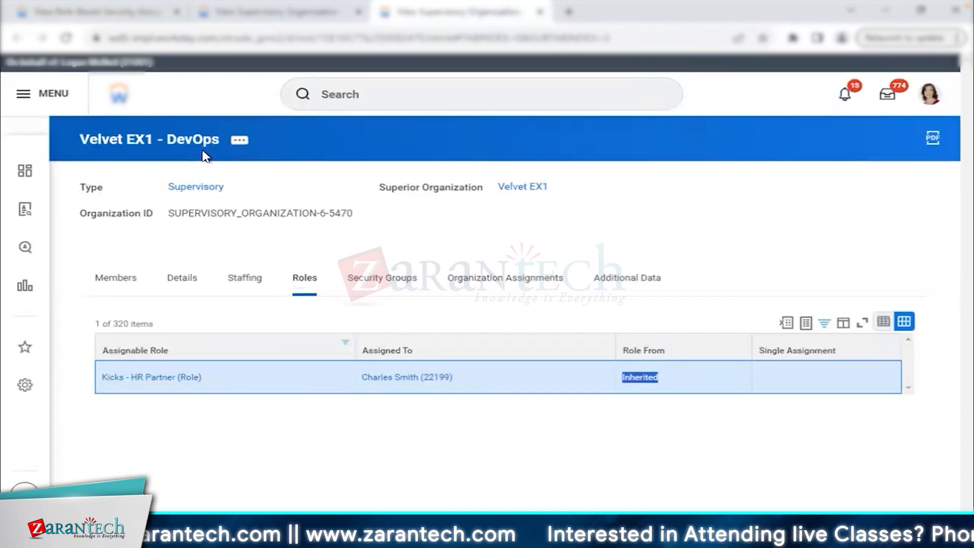
{"action": "left_click", "coordinate": [147, 15]}
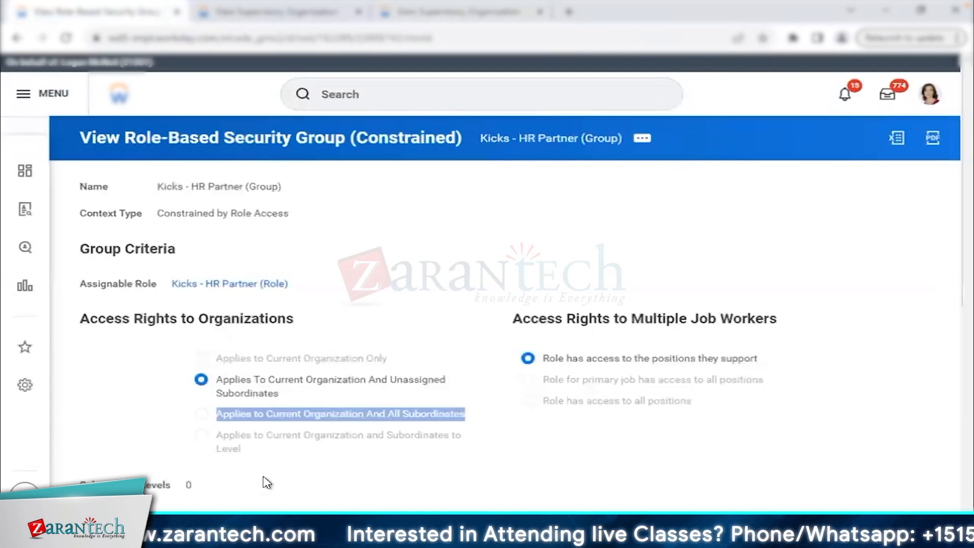
{"action": "triple_click", "coordinate": [263, 450]}
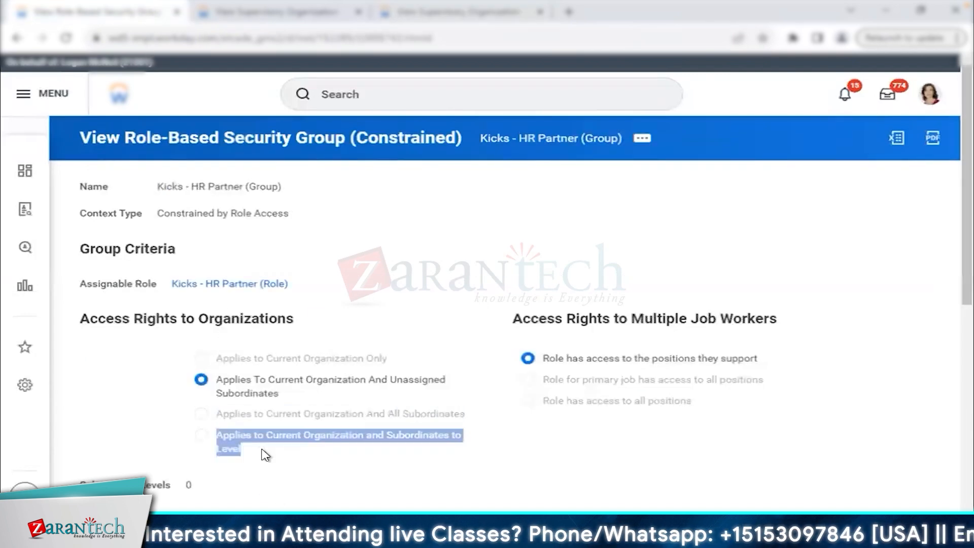